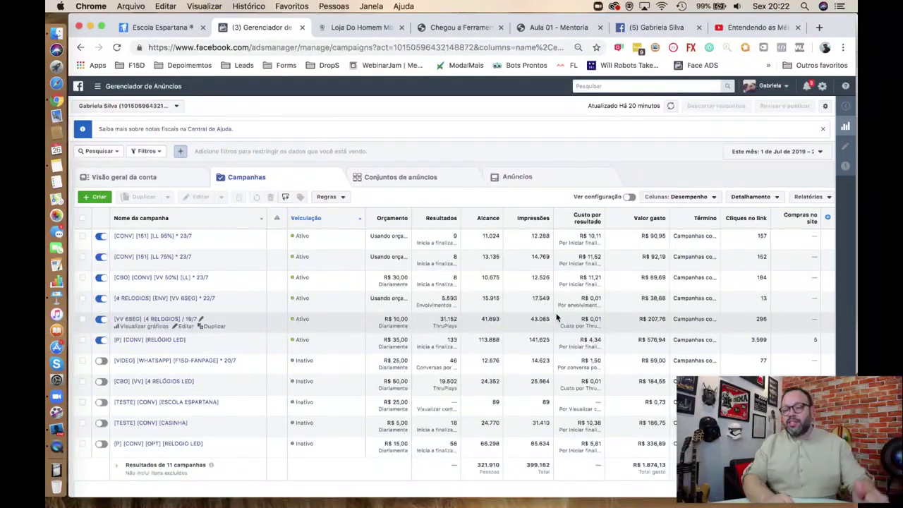
Open column customization for the campaigns table and remove every selected column except Nome da campanha
left_click(672, 198)
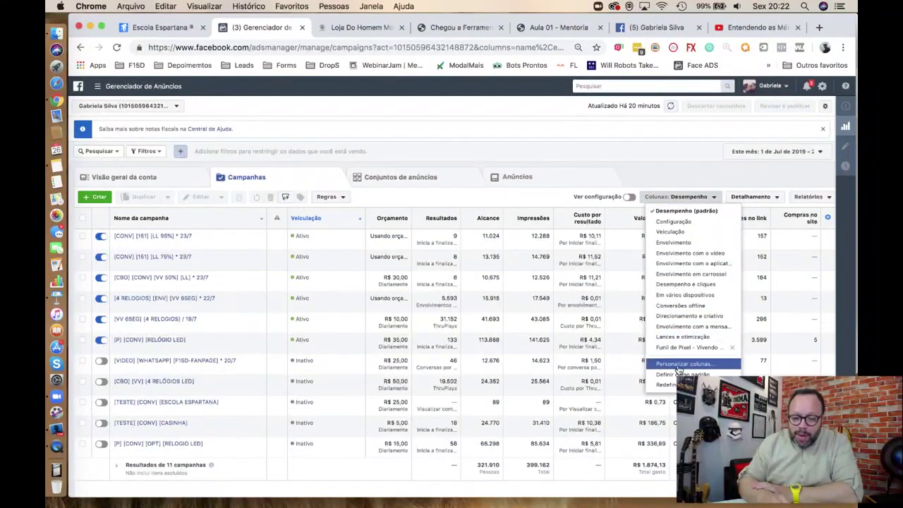
left_click(677, 366)
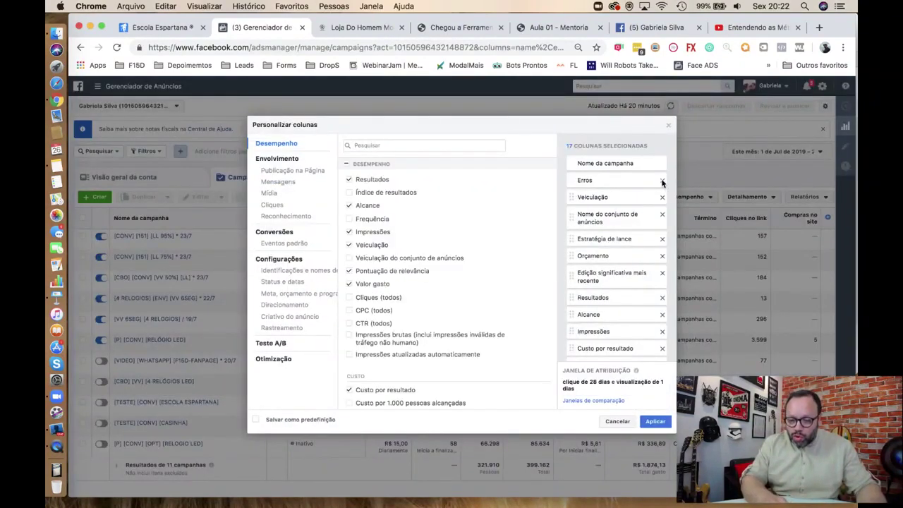
left_click(663, 181)
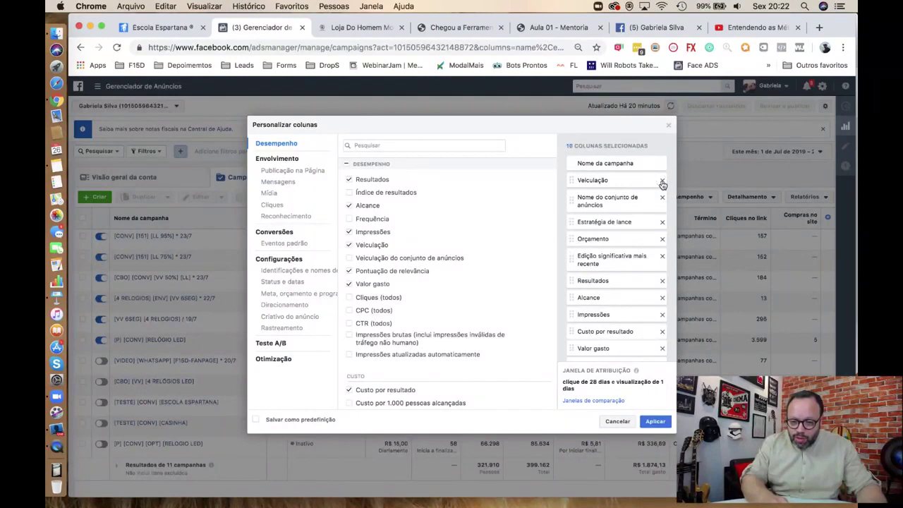
left_click(663, 181)
left_click(663, 181)
left_click(662, 180)
left_click(663, 180)
left_click(663, 180)
left_click(662, 180)
double_click(662, 181)
left_click(663, 181)
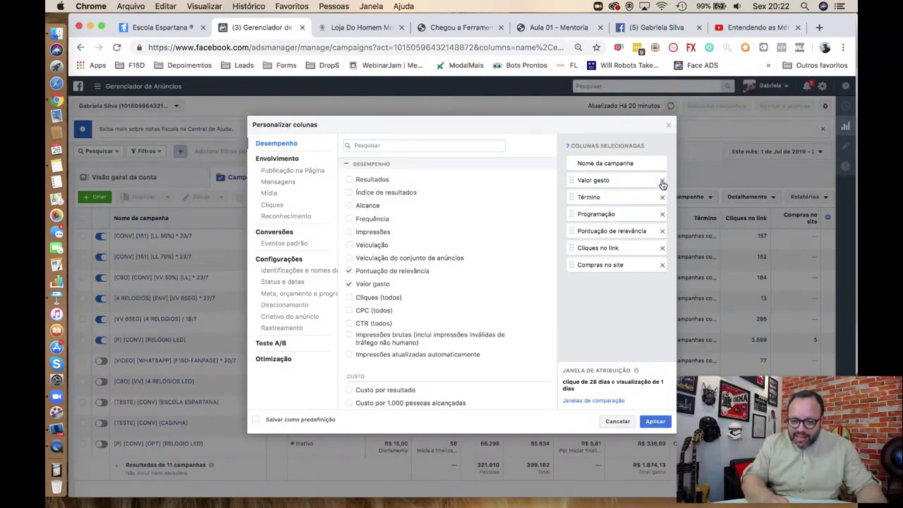
triple_click(663, 181)
double_click(663, 181)
triple_click(663, 182)
left_click(634, 211)
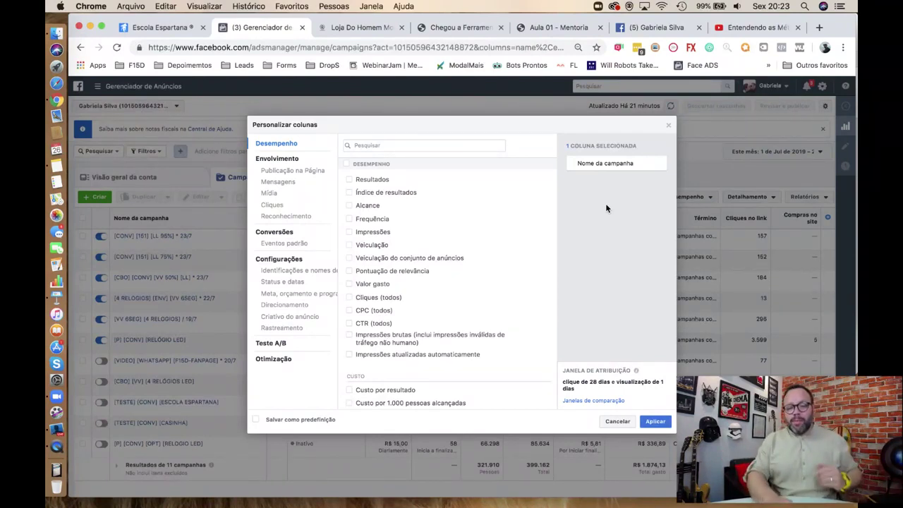
Add the Resultados and Custo por resultado columns to the selection
mouse_move(368, 184)
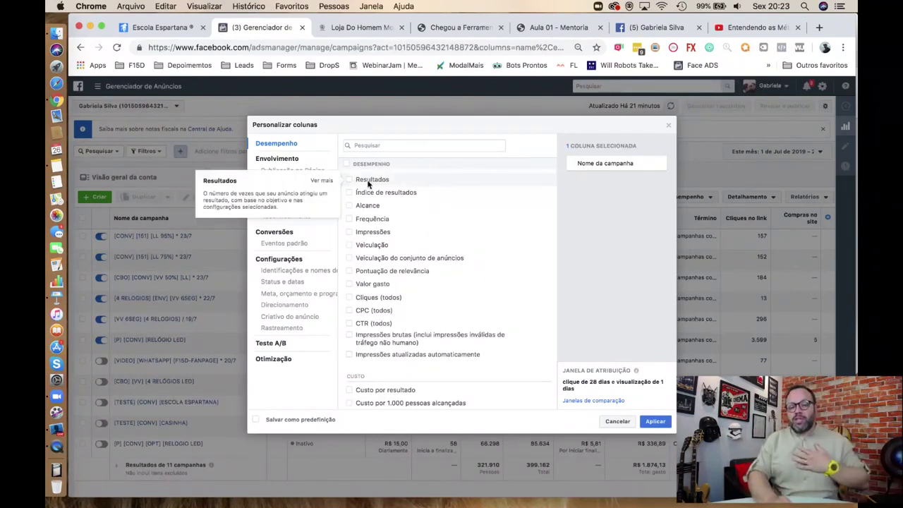
left_click(349, 180)
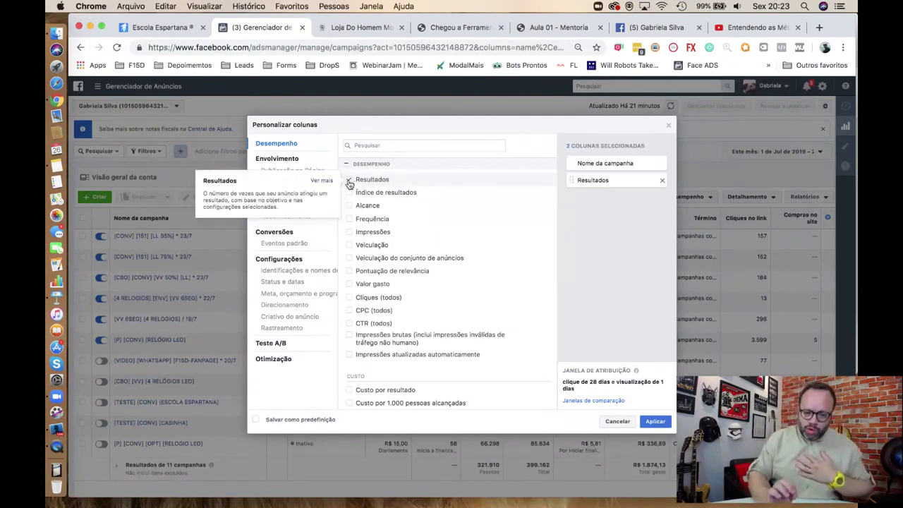
left_click(396, 146)
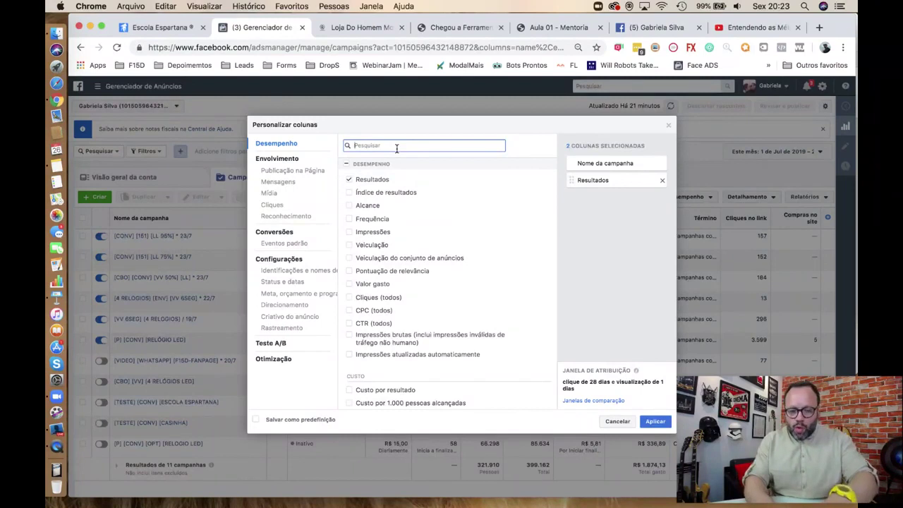
type("custo")
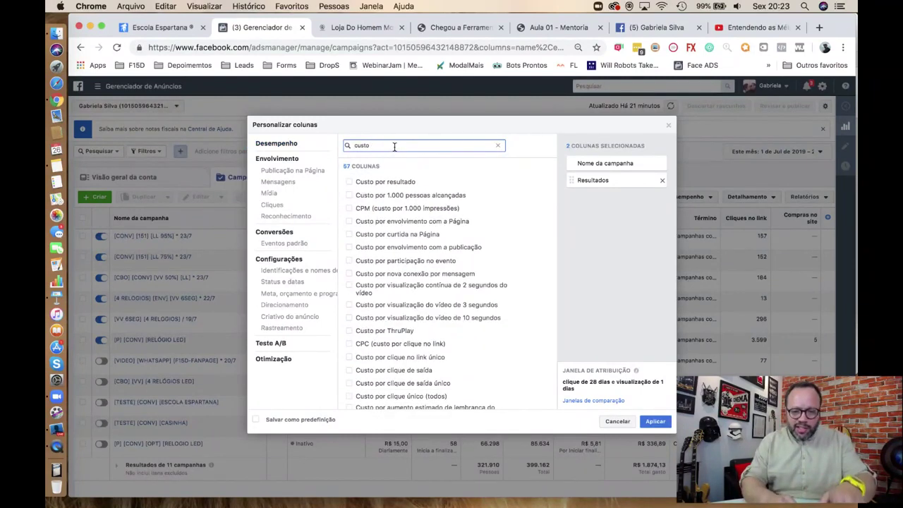
left_click(350, 183)
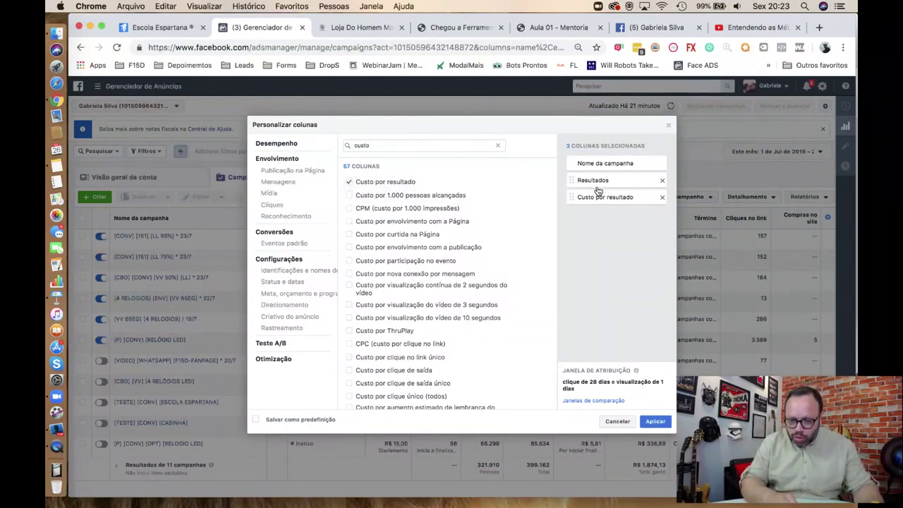
Find and add the Alcance and Impressões columns to the selection
double_click(389, 145)
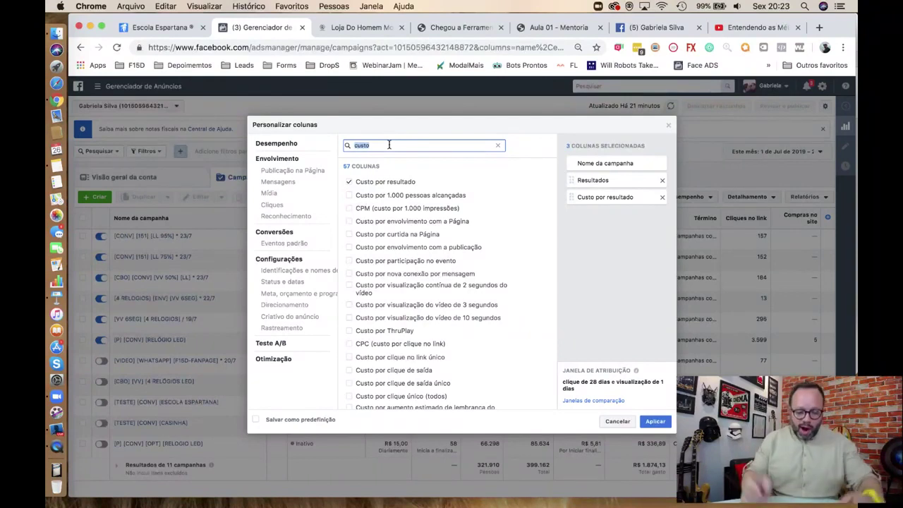
type("alc")
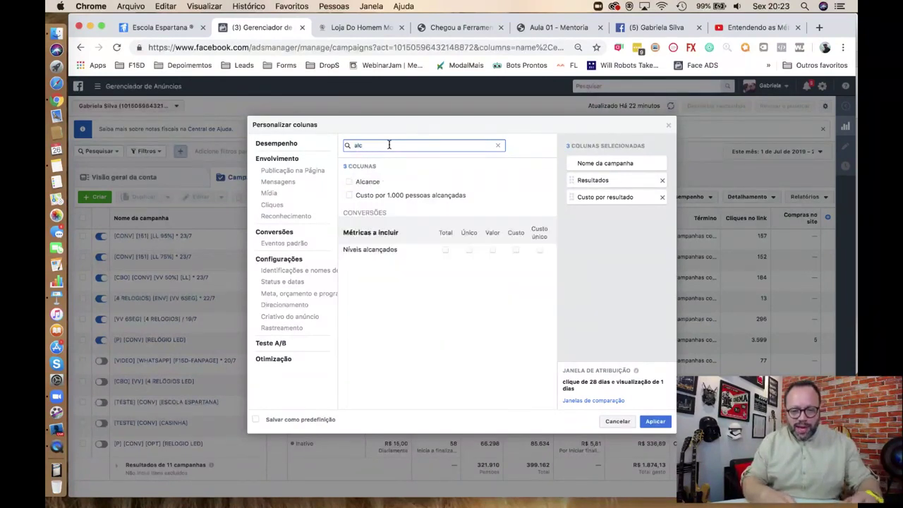
left_click(349, 182)
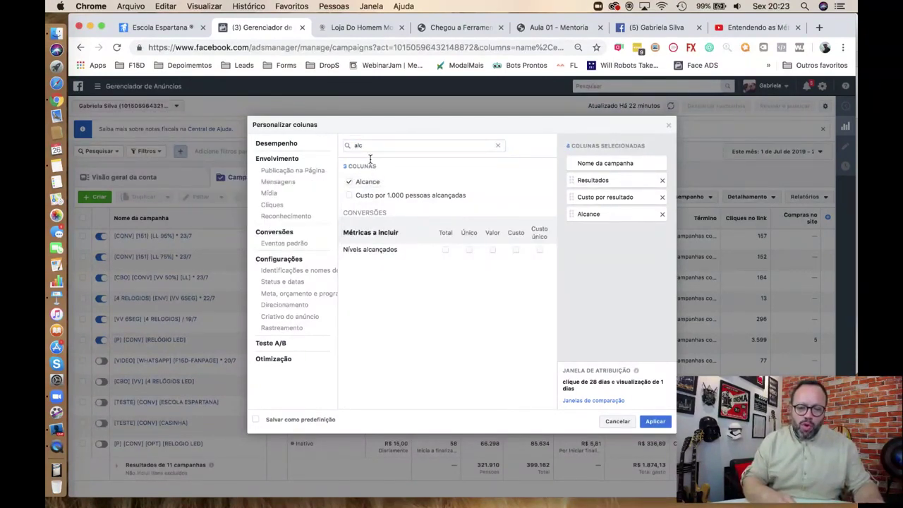
left_click(373, 147)
double_click(373, 147)
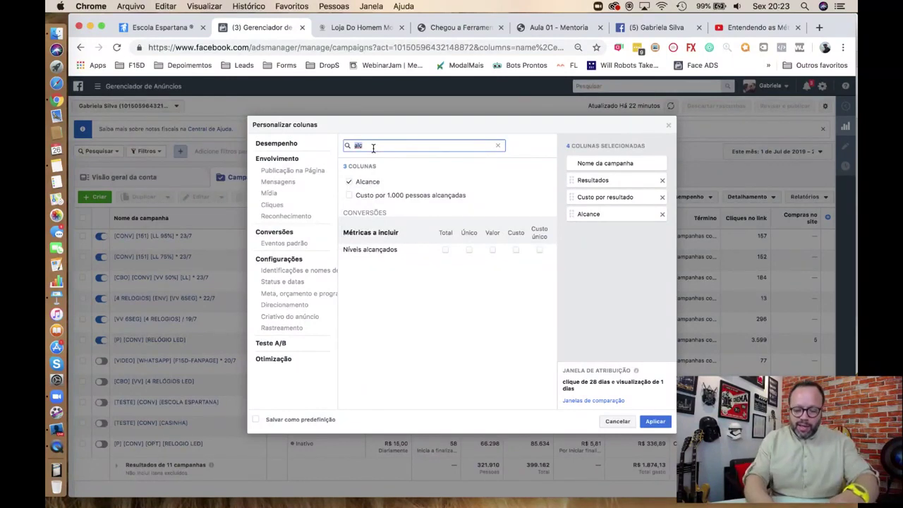
type("impre")
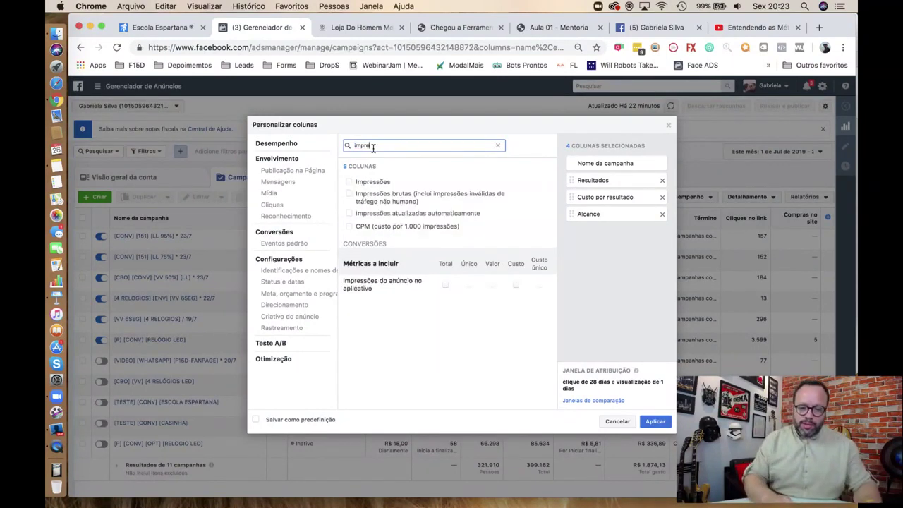
left_click(348, 182)
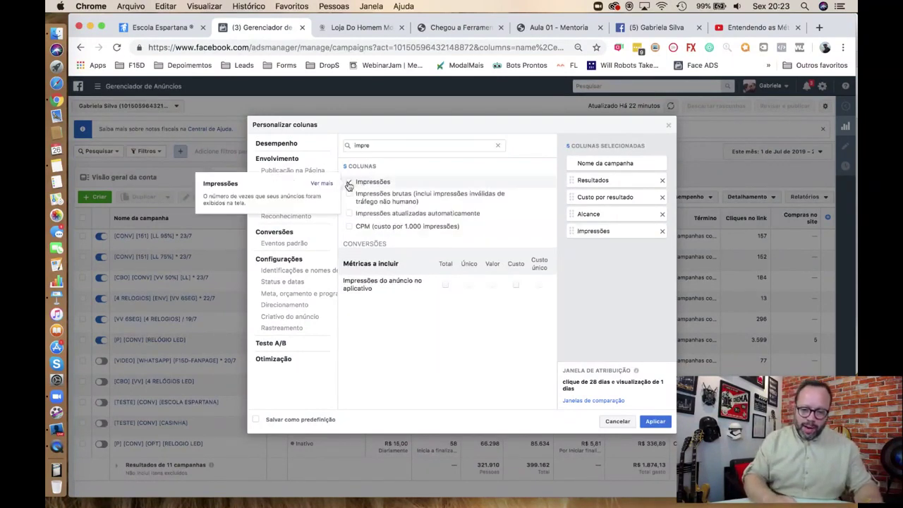
Find and add the Pontuação de relevância and Valor gasto columns to the selection
double_click(380, 145)
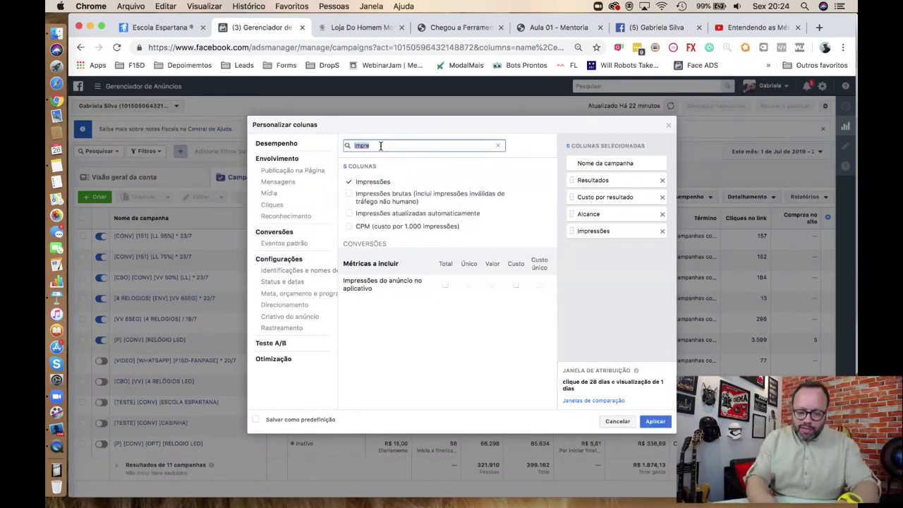
type("pont")
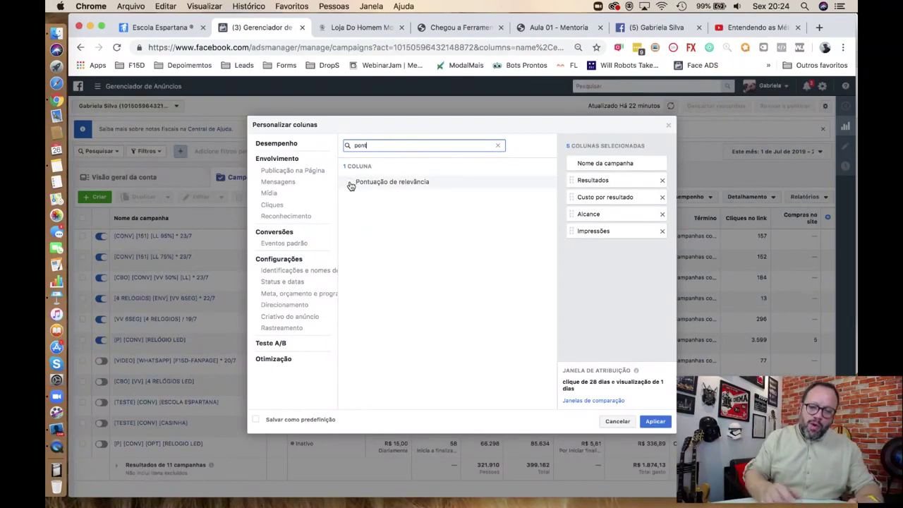
left_click(349, 182)
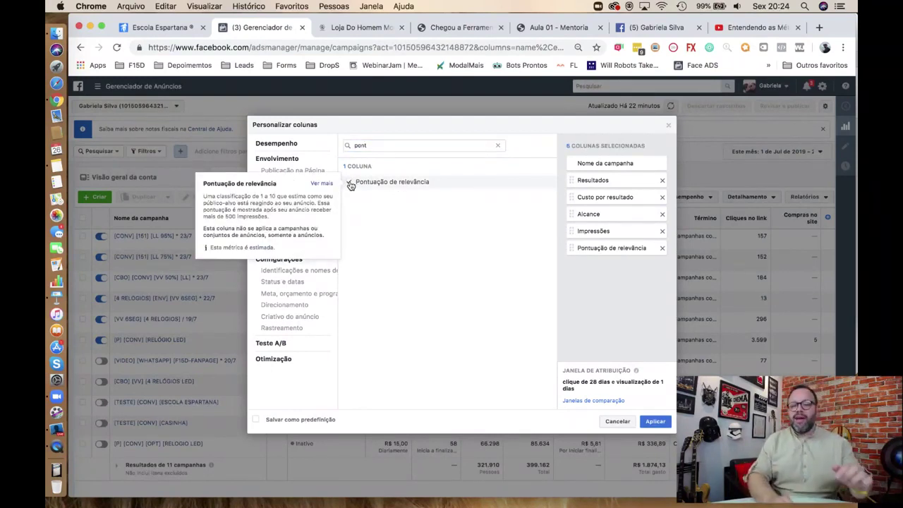
left_click(383, 146)
double_click(381, 145)
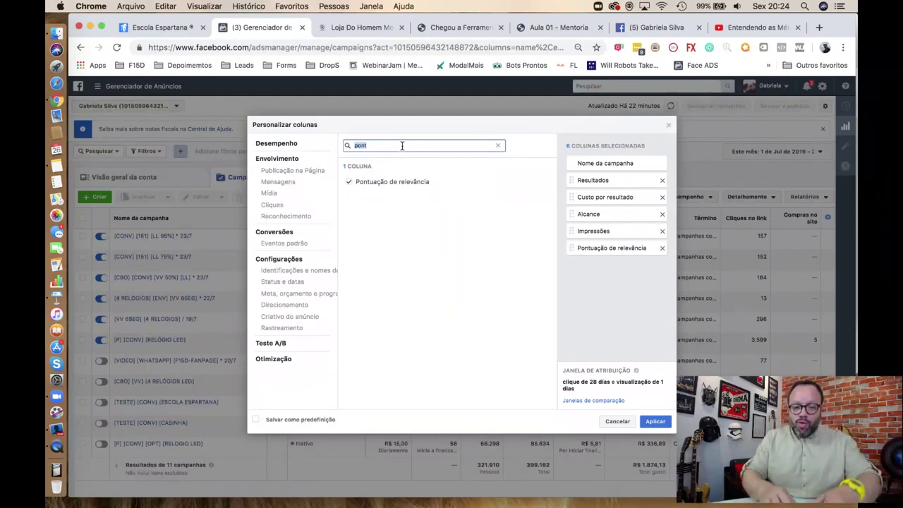
type("valor")
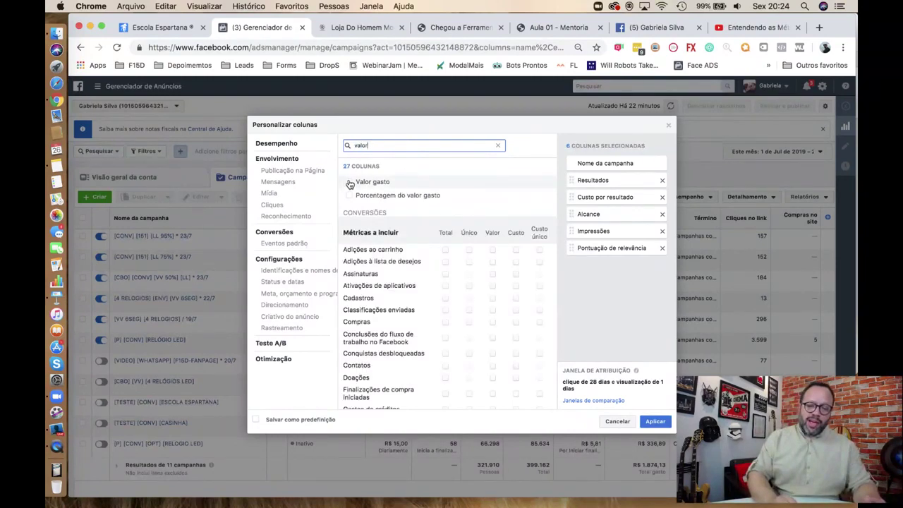
left_click(349, 183)
Search the columns for "nova" and add Novas conexões por mensagem and Custo por nova conexão por mensagem
double_click(393, 145)
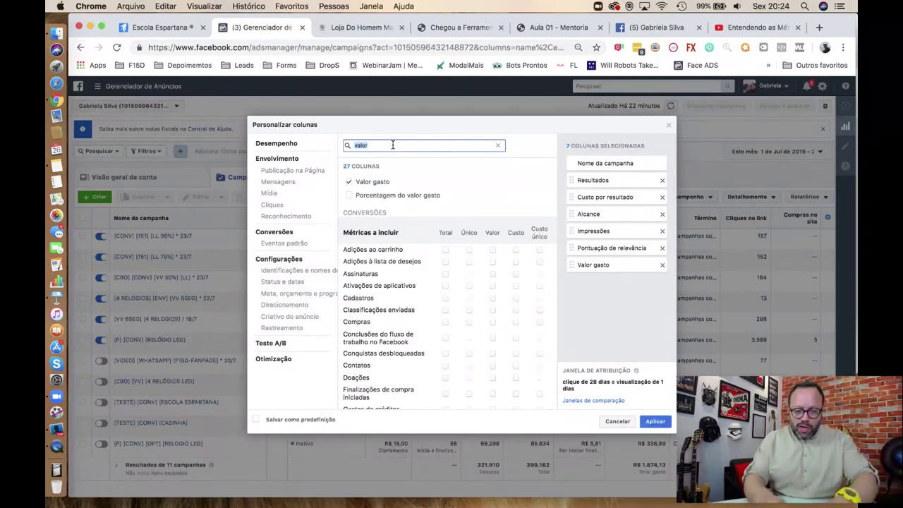
type("nova")
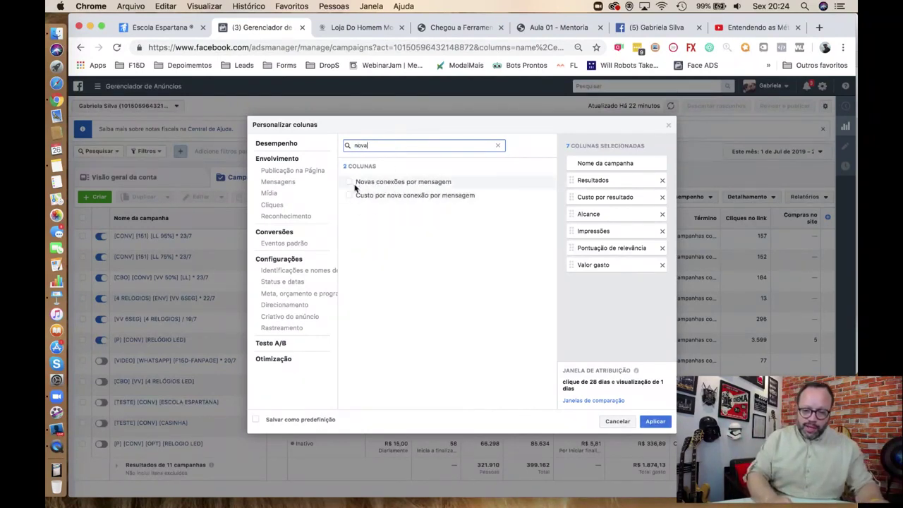
left_click(351, 183)
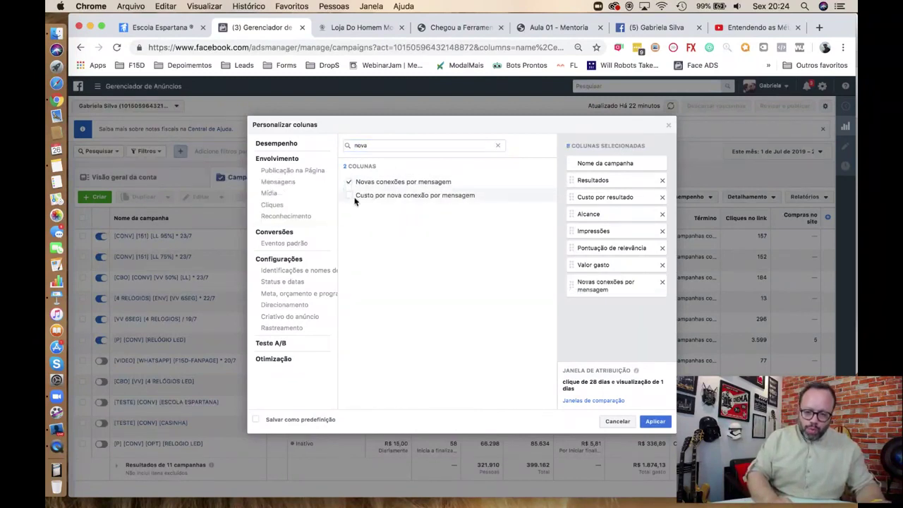
left_click(349, 196)
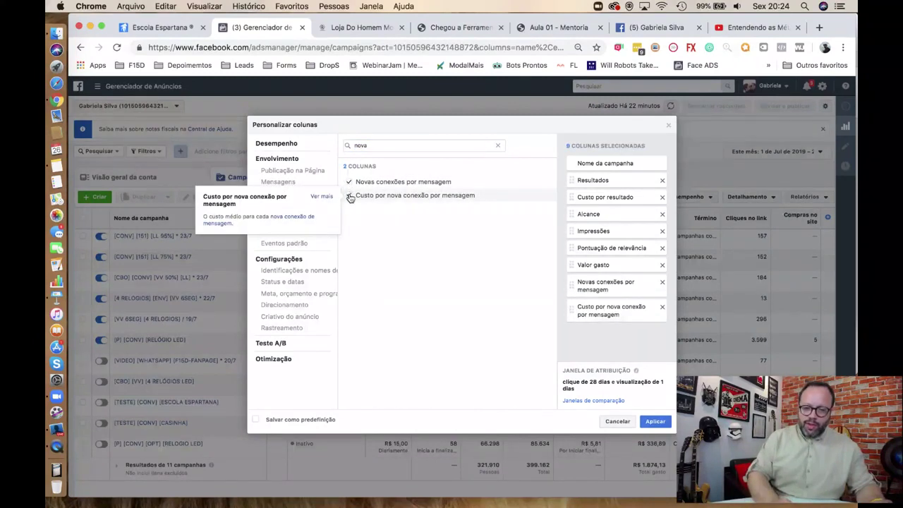
Find and add the Orçamento and Porcentagem de visualização da experiência instantânea columns to the selection
double_click(430, 145)
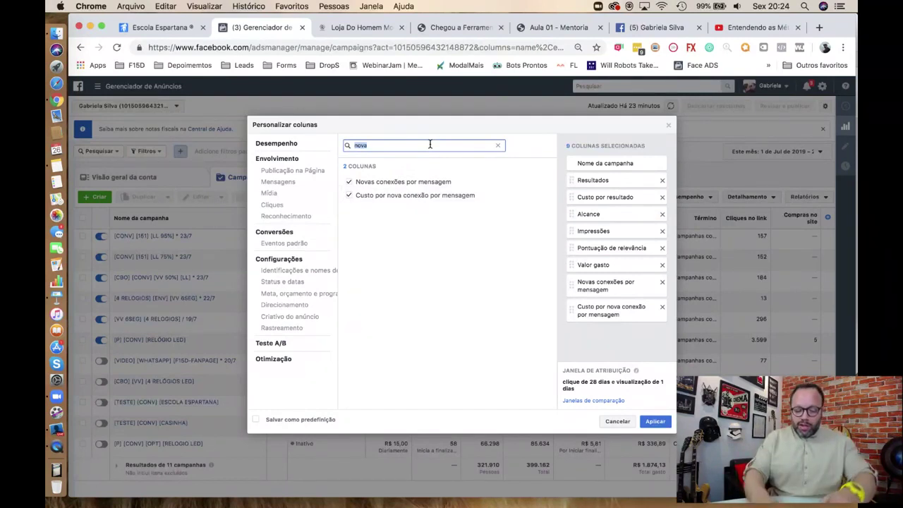
type("orç")
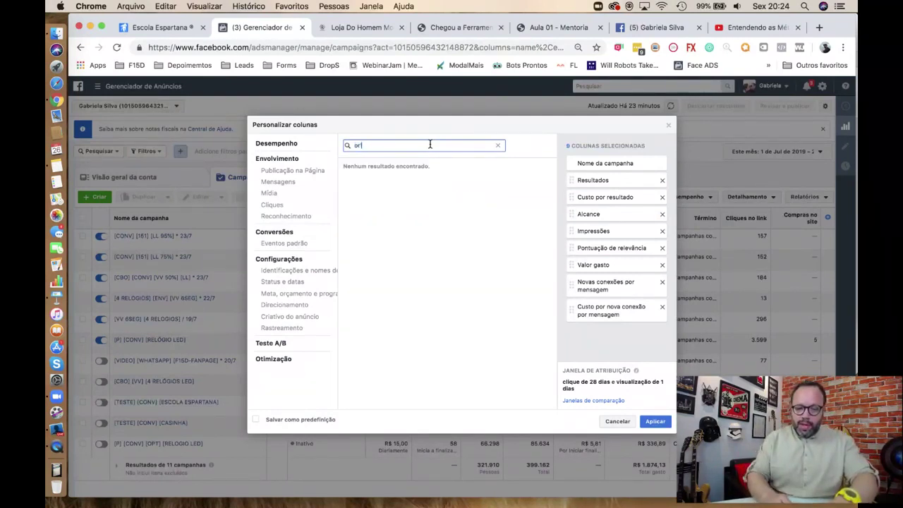
left_click(349, 182)
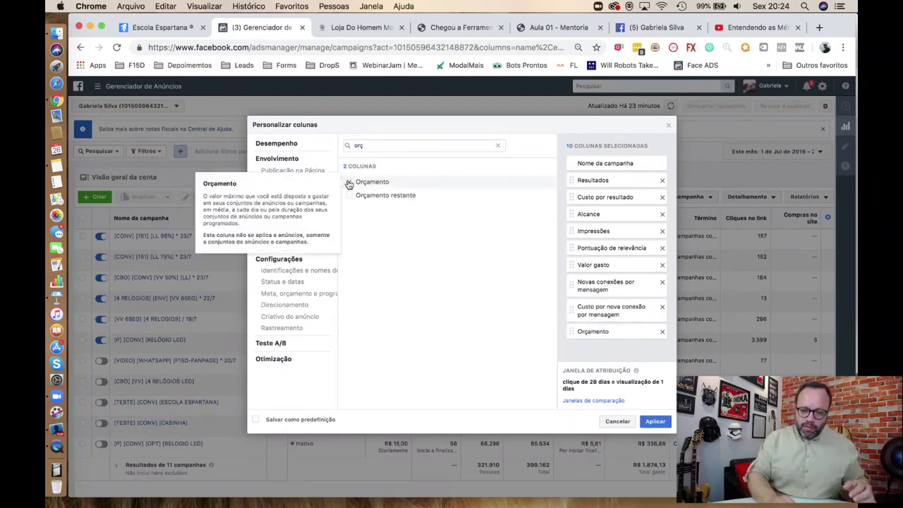
double_click(392, 147)
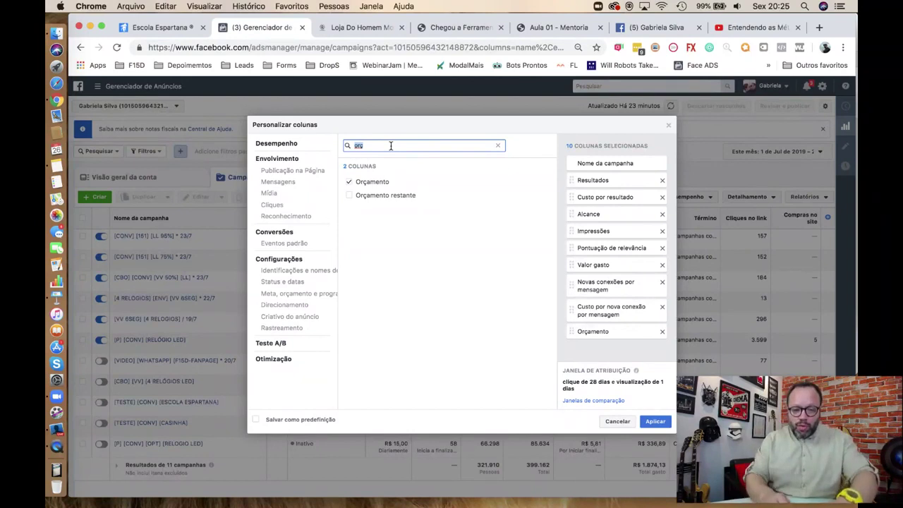
type("porcent")
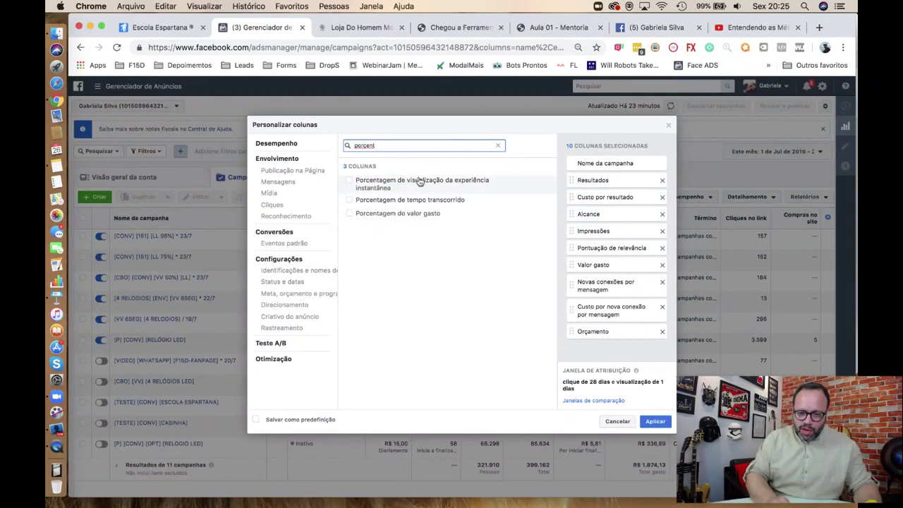
left_click(350, 183)
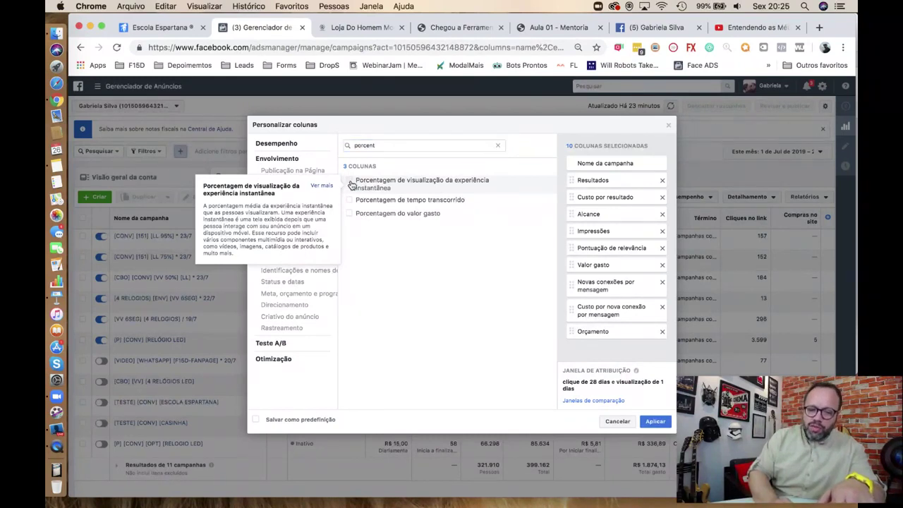
Search the columns for "cliqu" and add Cliques (todos) to the selection
double_click(387, 146)
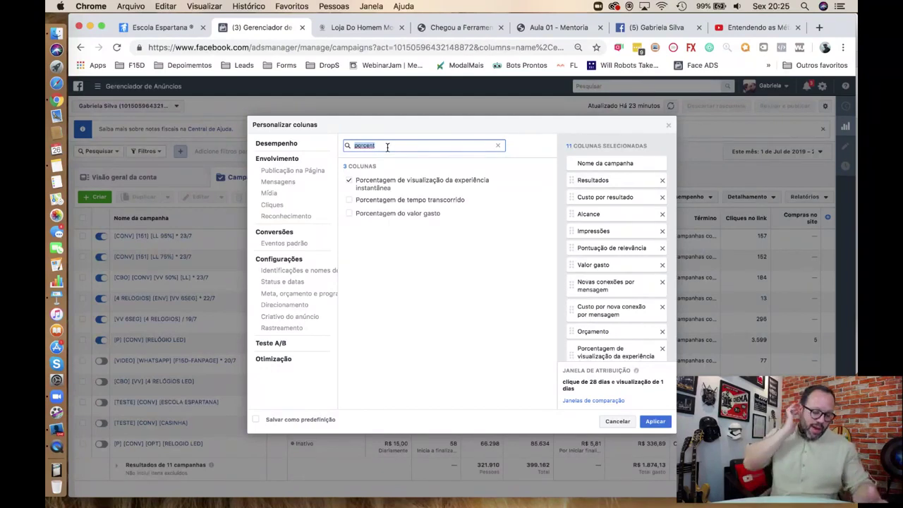
type("cliqu")
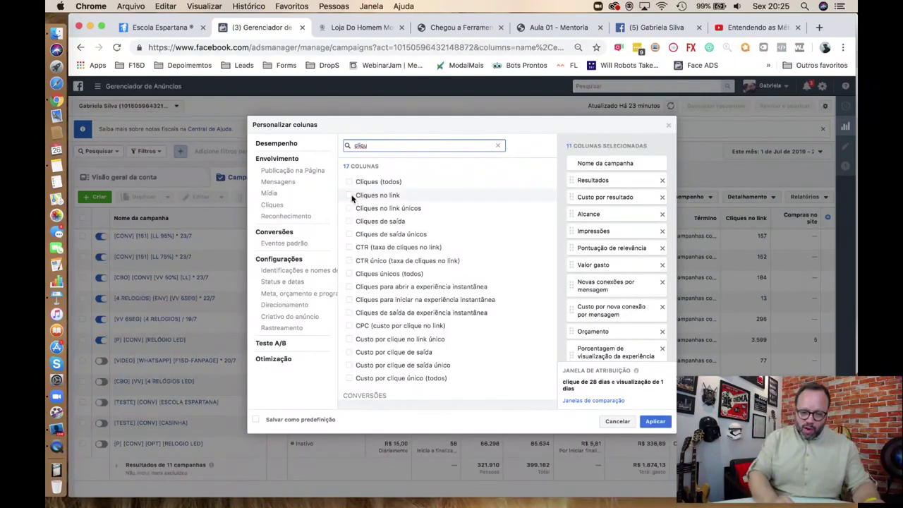
mouse_move(356, 198)
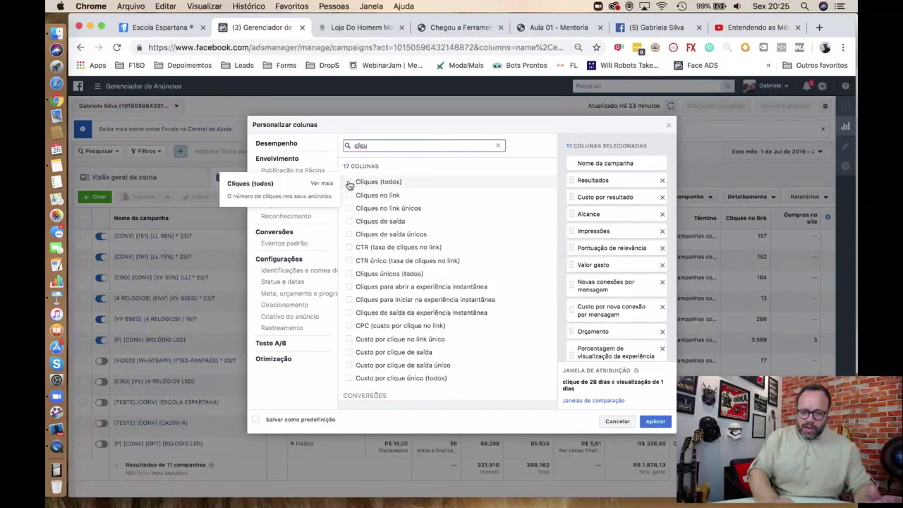
left_click(349, 184)
mouse_move(354, 247)
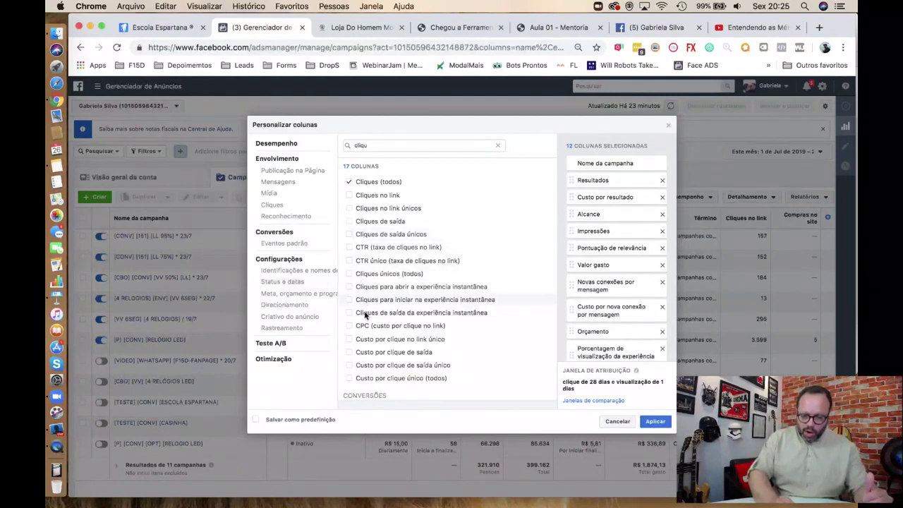
Add the CPC (custo por clique no link) and CTR (taxa de cliques no link) columns to the selection
mouse_move(415, 330)
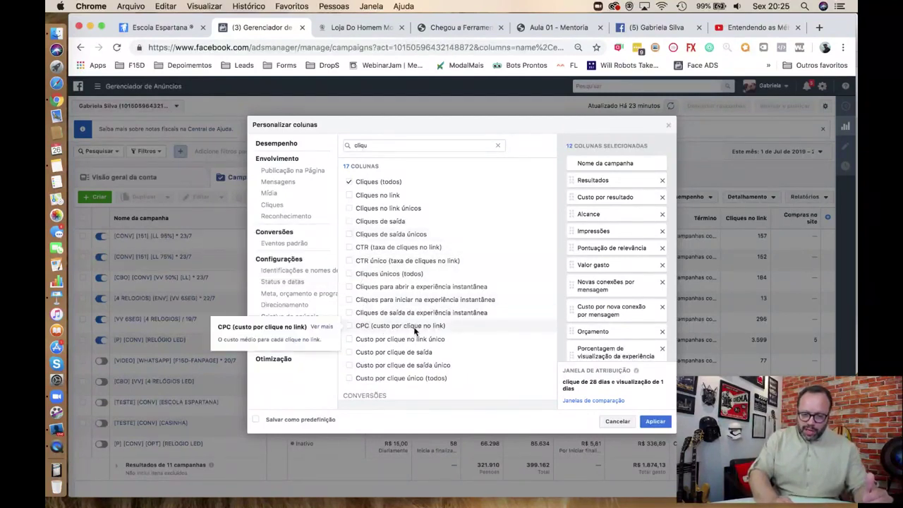
left_click(349, 327)
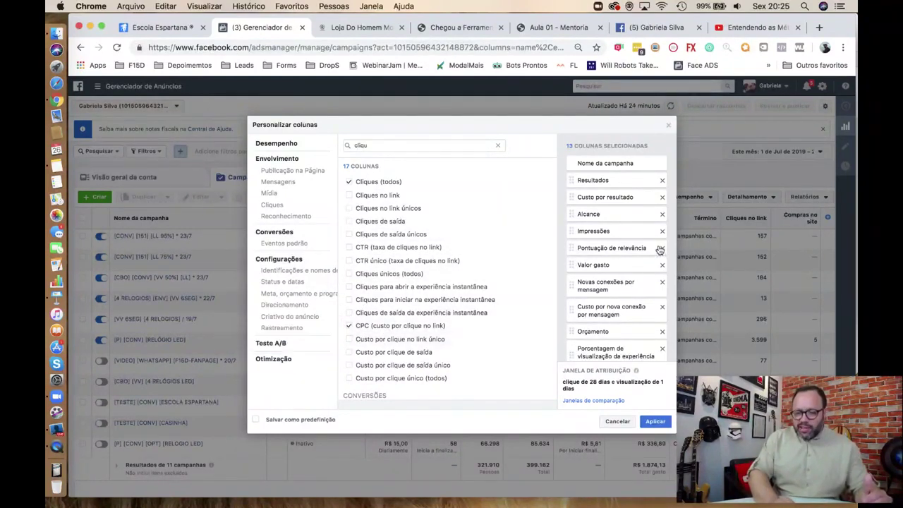
scroll(621, 278, "down", 2)
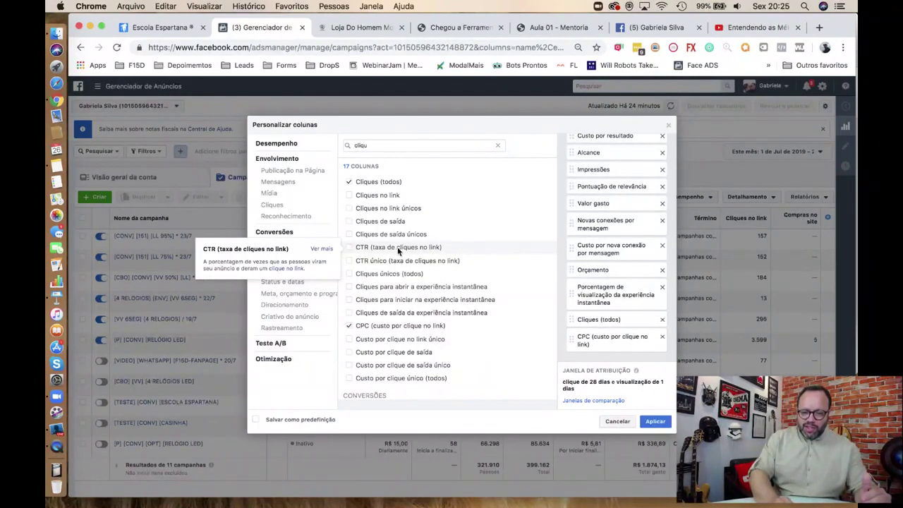
left_click(349, 248)
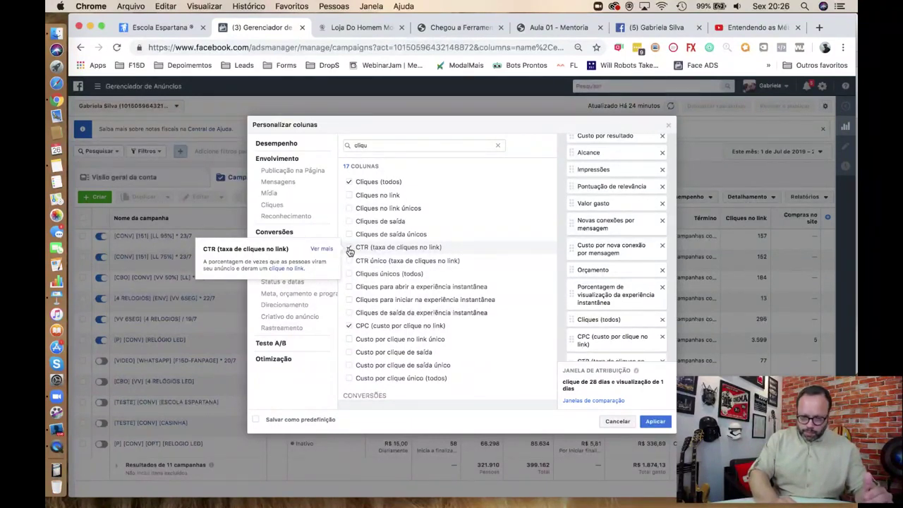
scroll(583, 316, "down", 2)
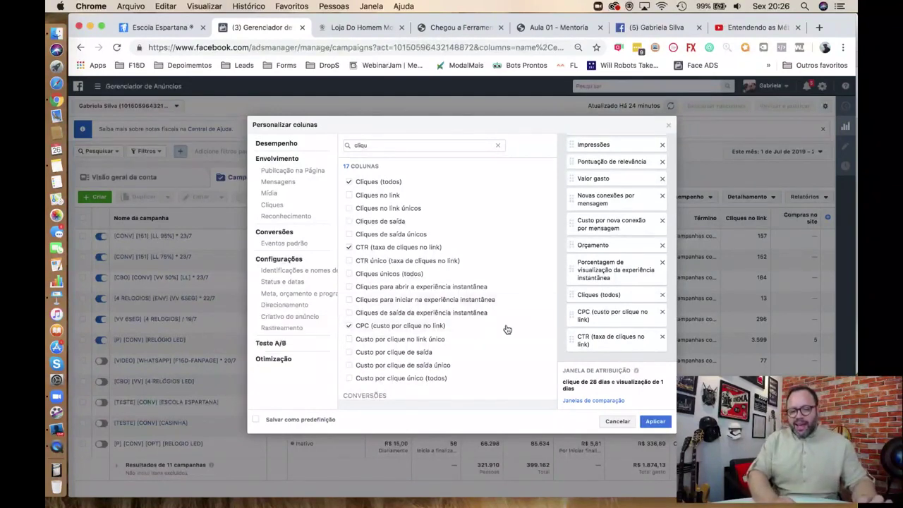
scroll(586, 295, "up", 5)
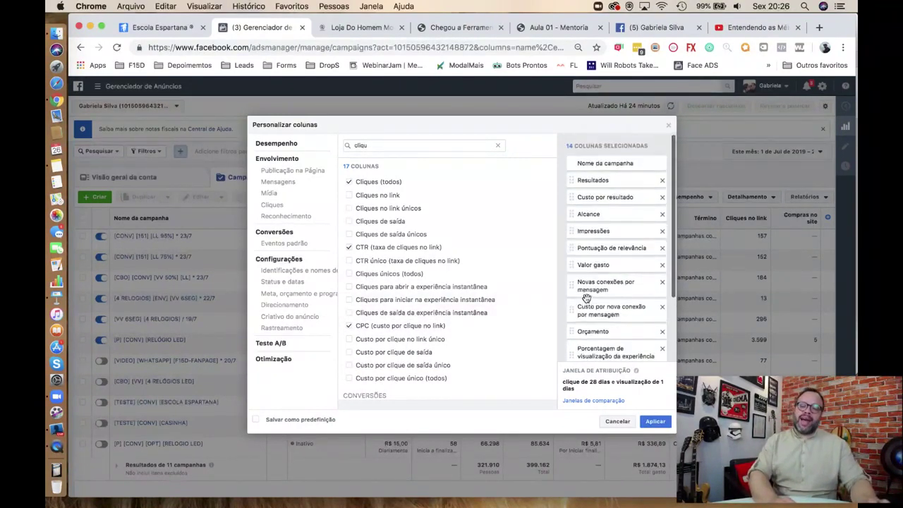
scroll(587, 297, "down", 5)
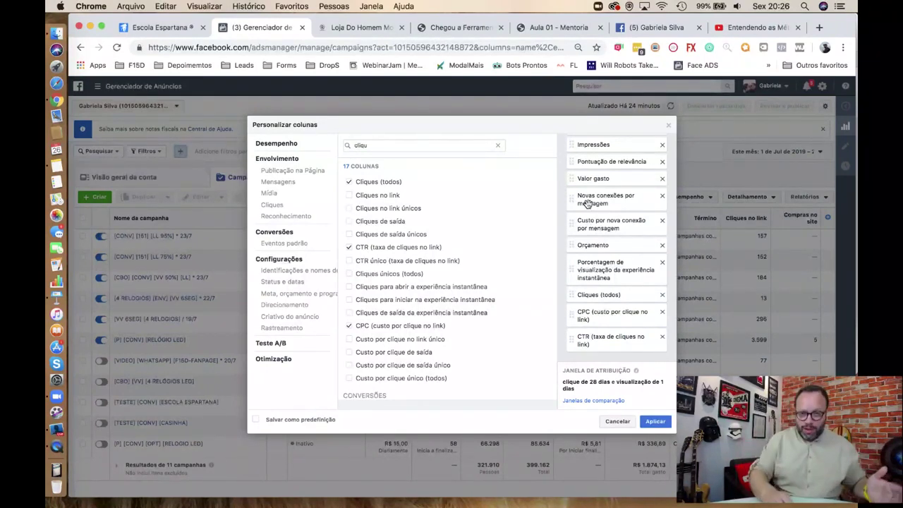
double_click(377, 146)
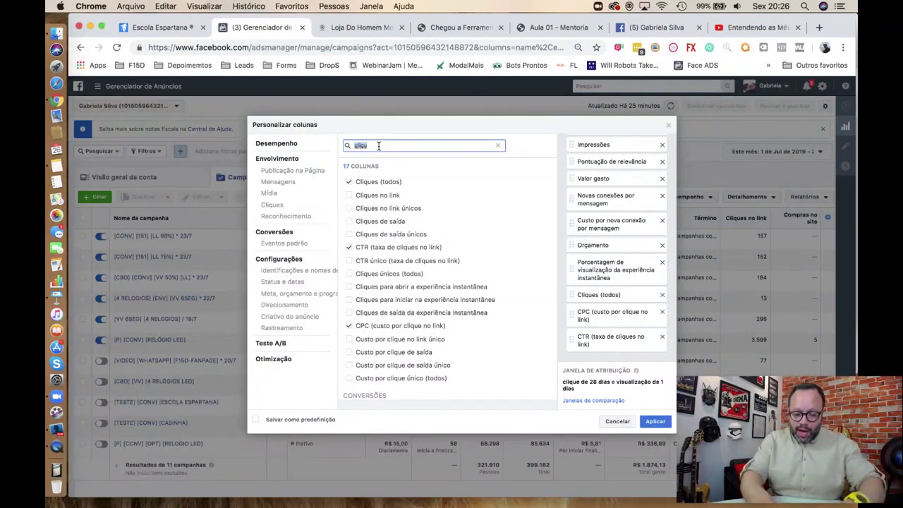
type("adcio")
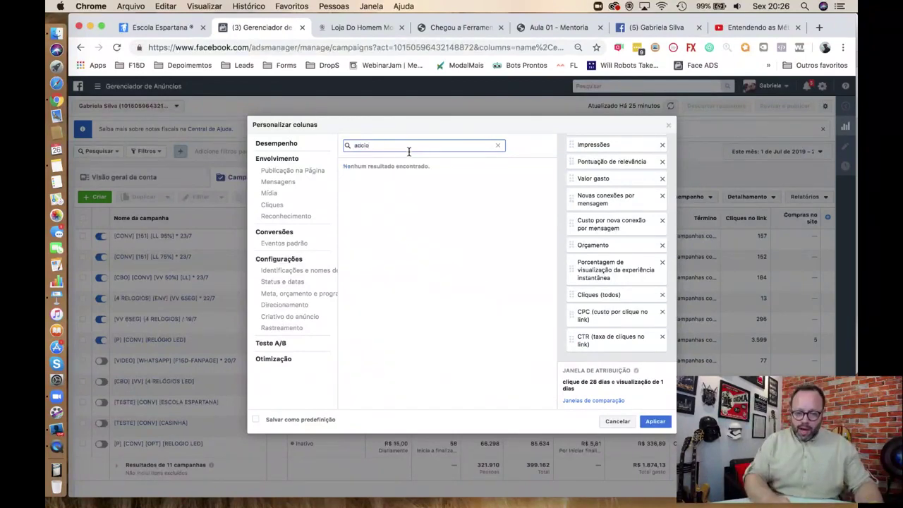
key("BackSpace")
key("BackSpace")
key("BackSpace")
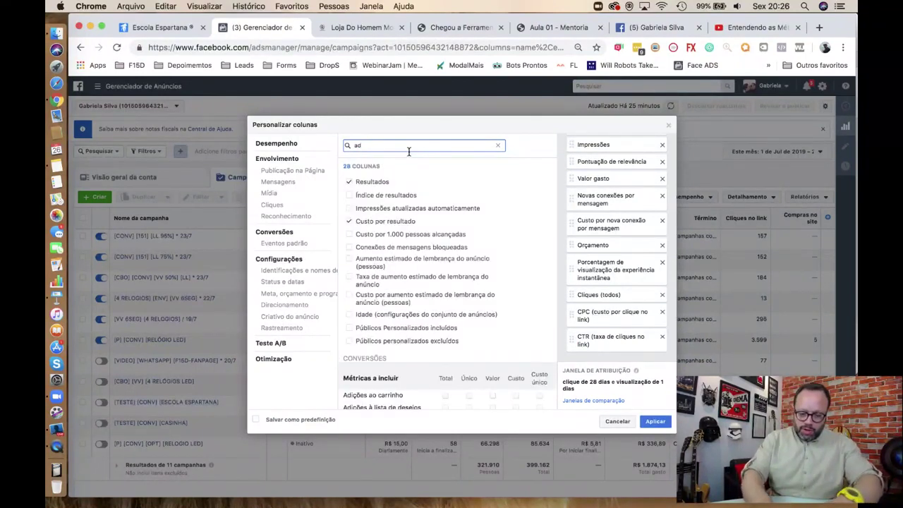
type("icio")
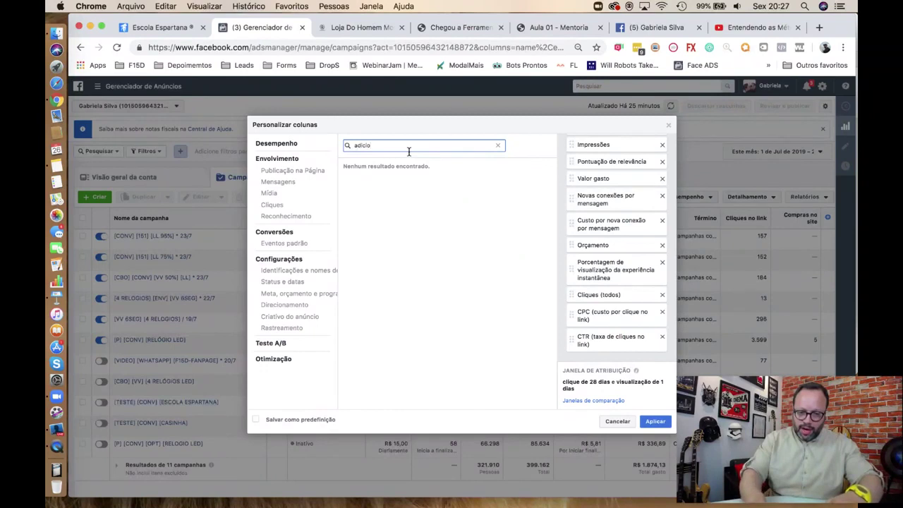
key("BackSpace")
key("BackSpace")
key("BackSpace")
key("BackSpace")
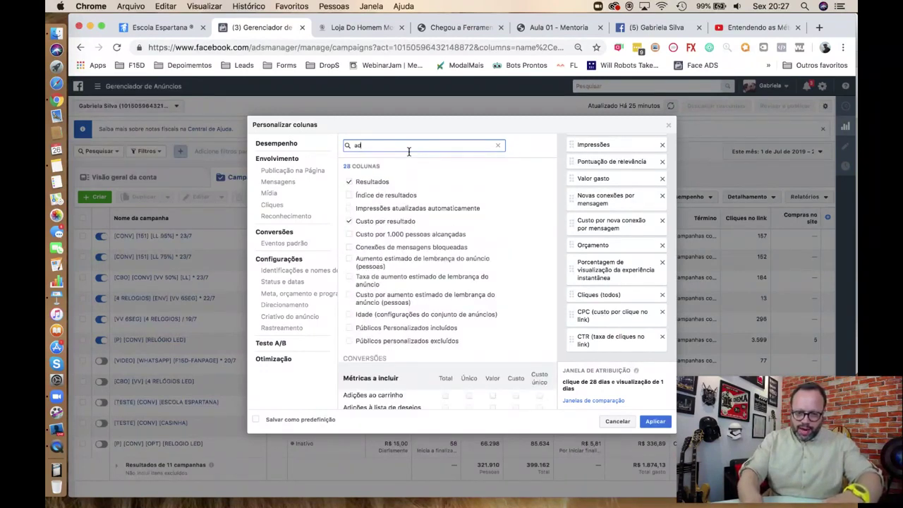
key("BackSpace")
key("BackSpace")
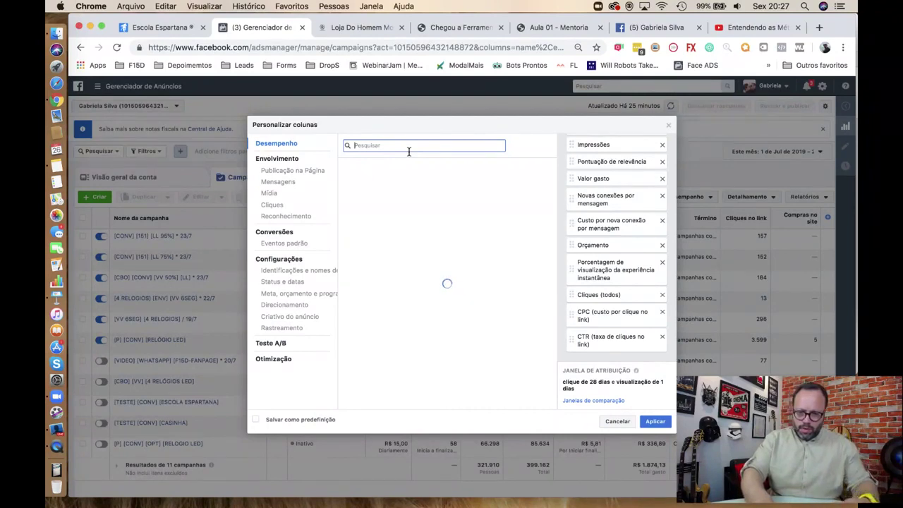
Search the columns for "carr" and add the Total and Custo metrics of Adições ao carrinho
type("carr")
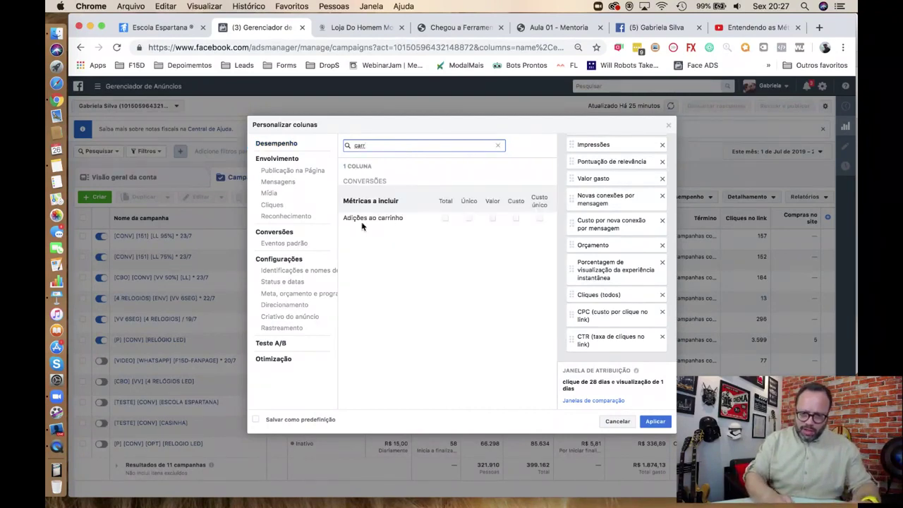
mouse_move(447, 222)
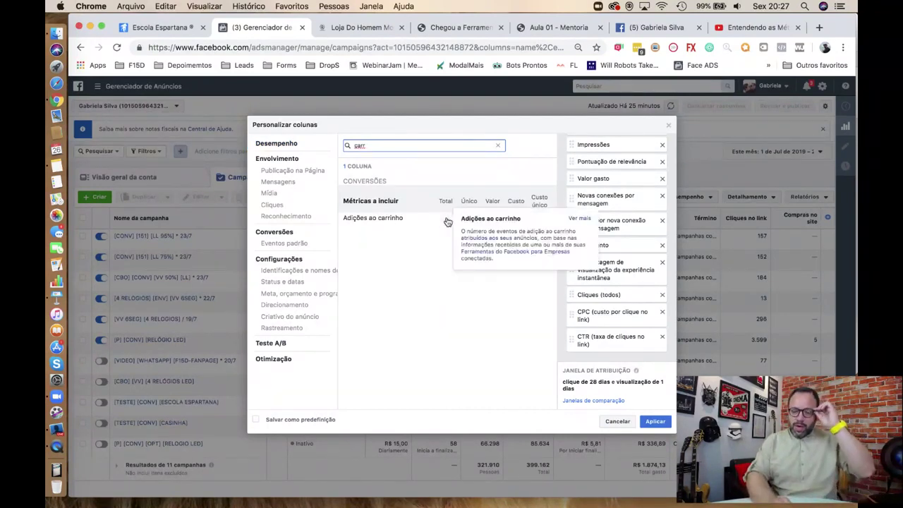
left_click(446, 220)
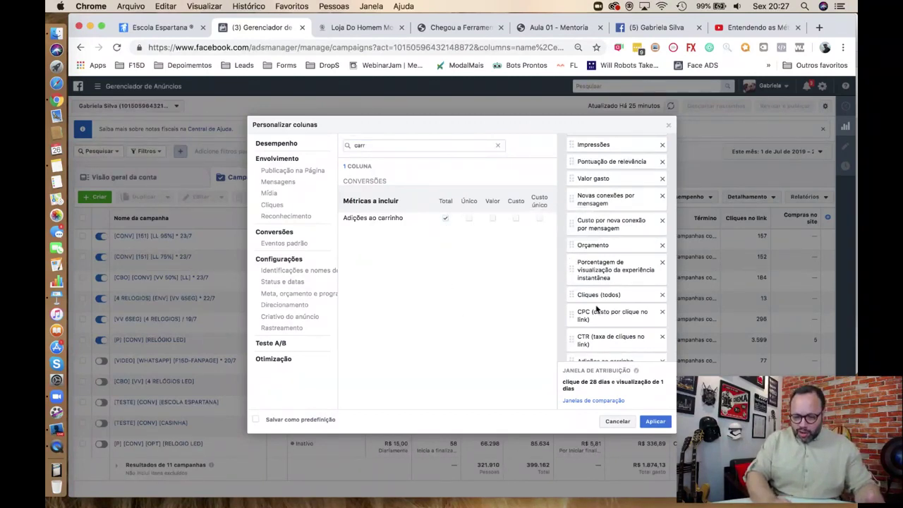
scroll(600, 310, "down", 2)
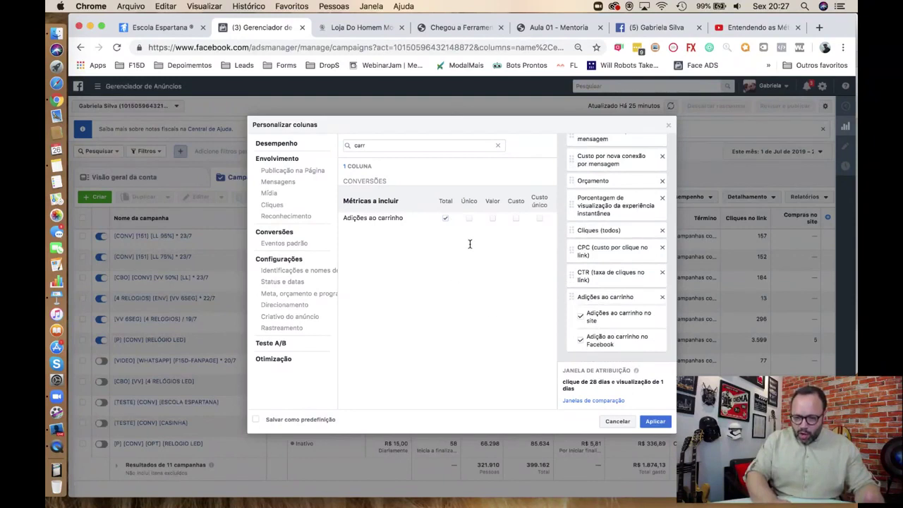
left_click(517, 220)
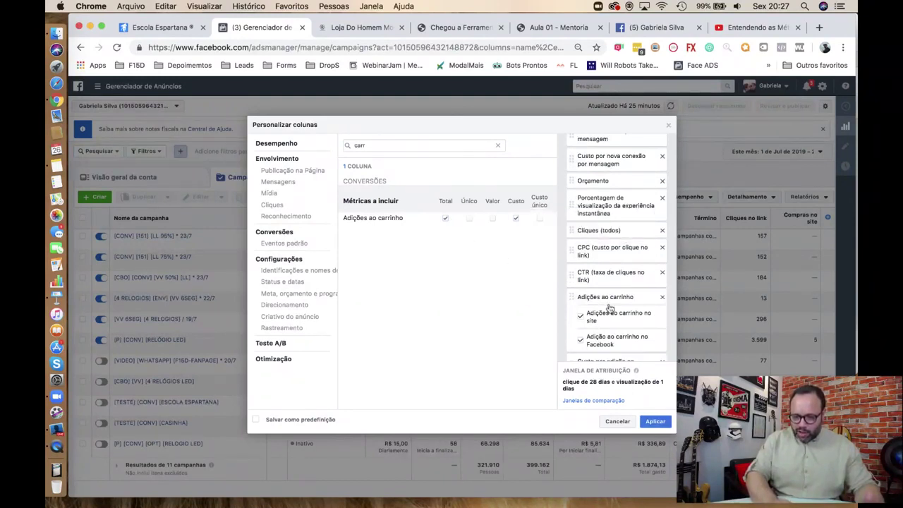
scroll(600, 311, "down", 1)
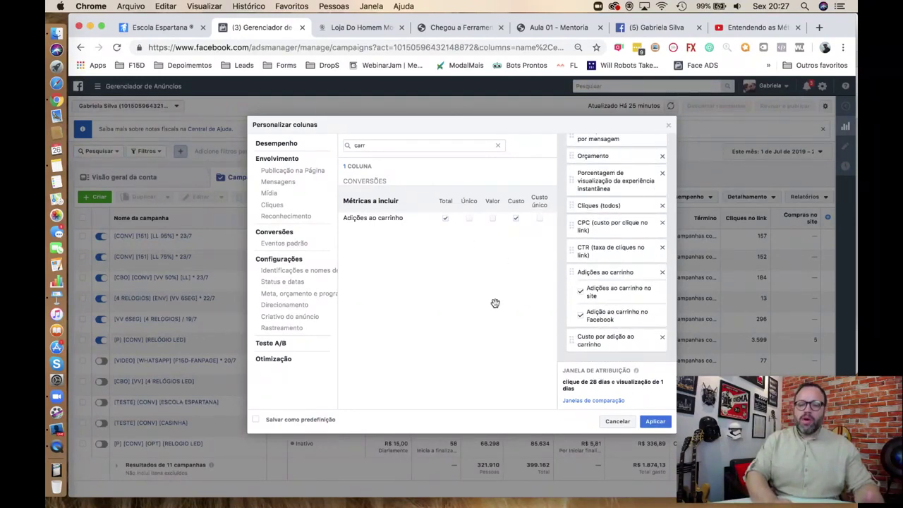
triple_click(435, 145)
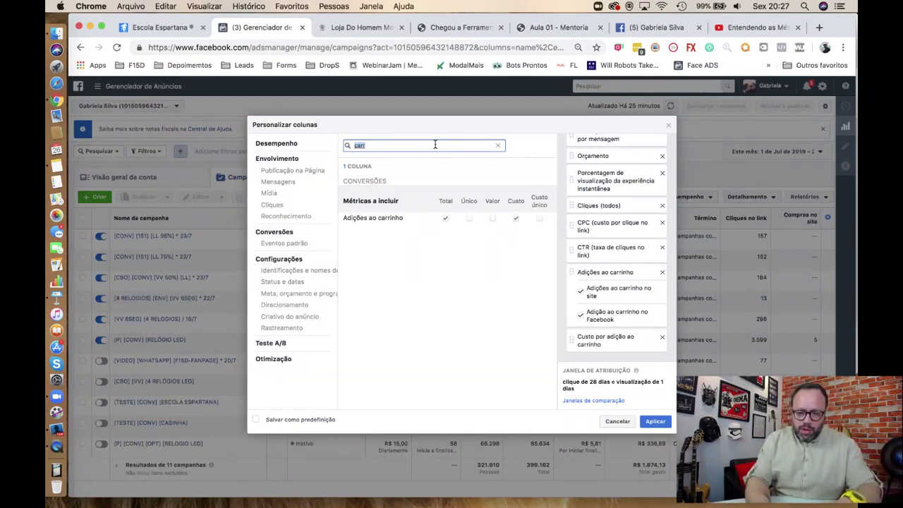
type("page")
key("BackSpace")
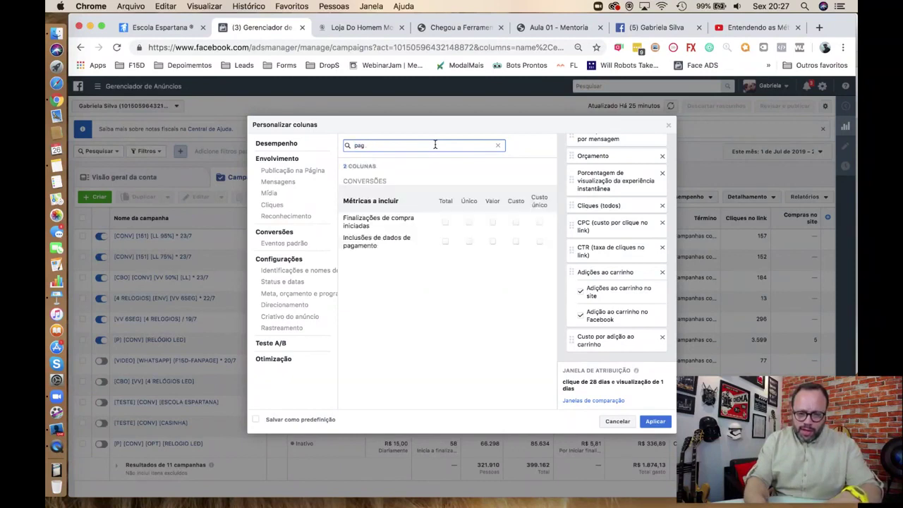
key("BackSpace")
key("BackSpace")
key("BackSpace")
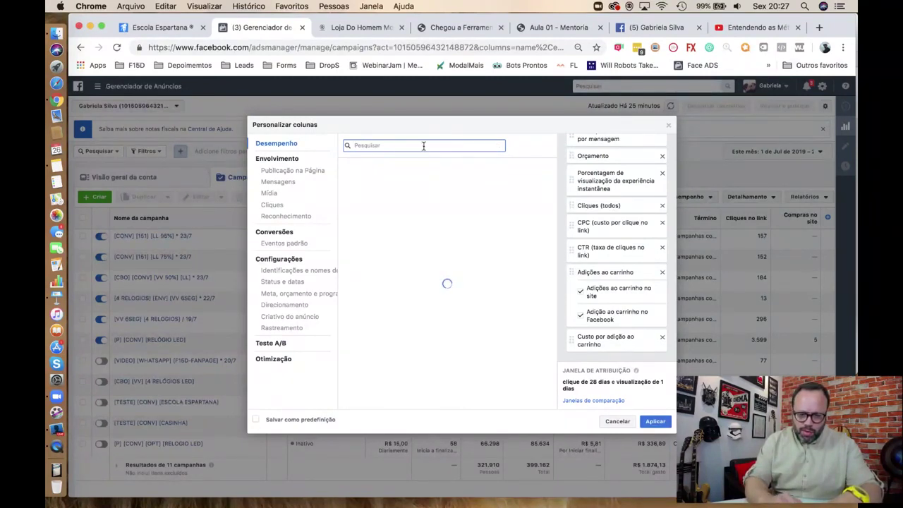
Search the columns for "visu", add the Total of Visualizações da página de destino, and place it directly above Adições ao carrinho
type("visu")
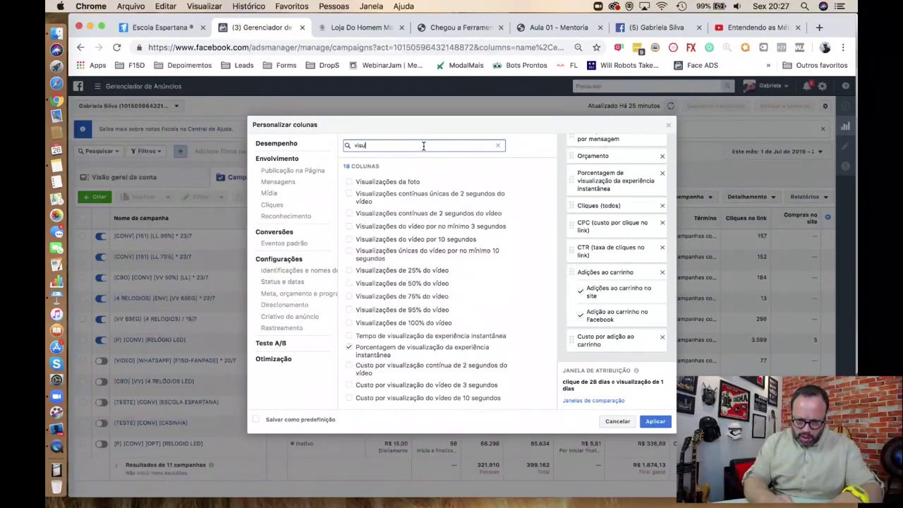
scroll(408, 358, "down", 3)
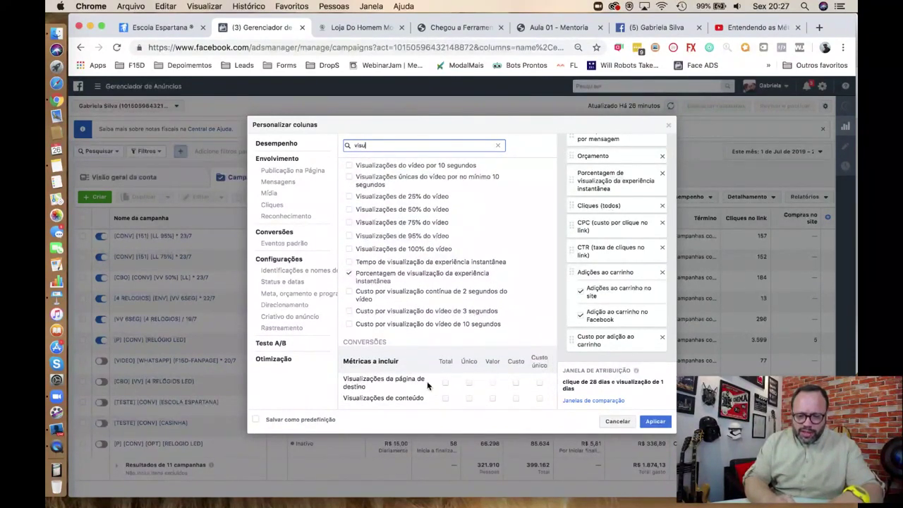
mouse_move(446, 386)
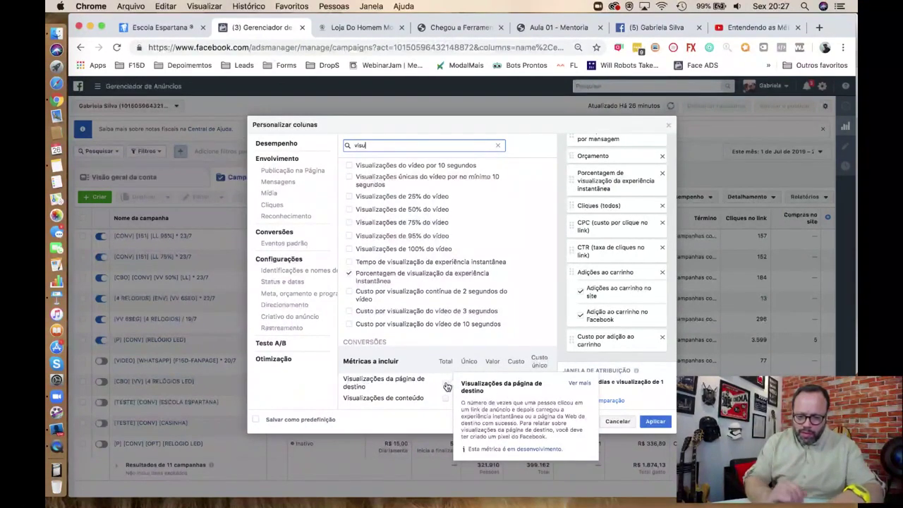
left_click(446, 385)
scroll(609, 314, "down", 1)
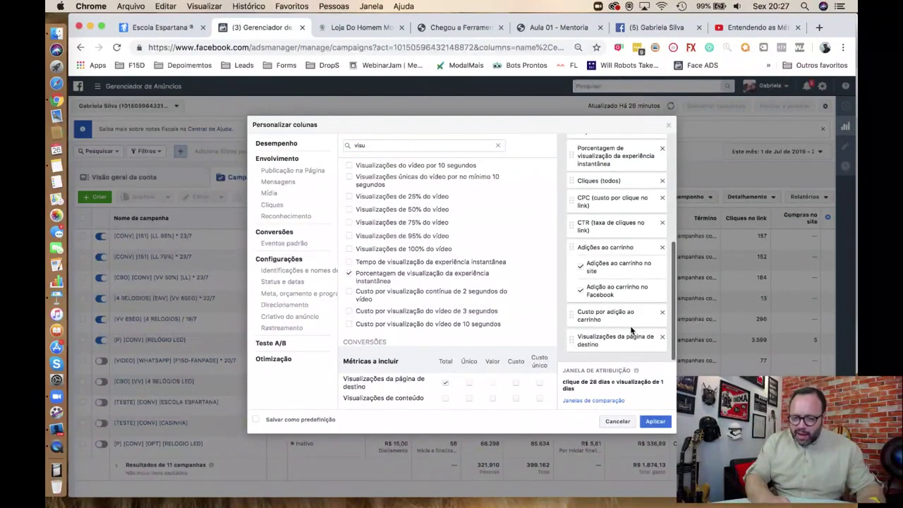
left_click_drag(570, 344, 572, 315)
left_click_drag(573, 245, 575, 251)
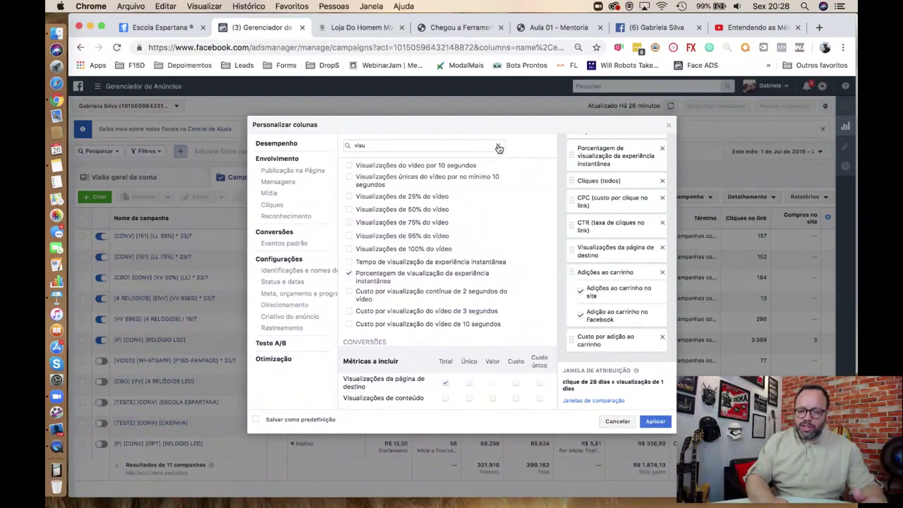
Search the columns for "fin" and add the Total and Custo metrics of Finalizações de compra iniciadas
double_click(464, 144)
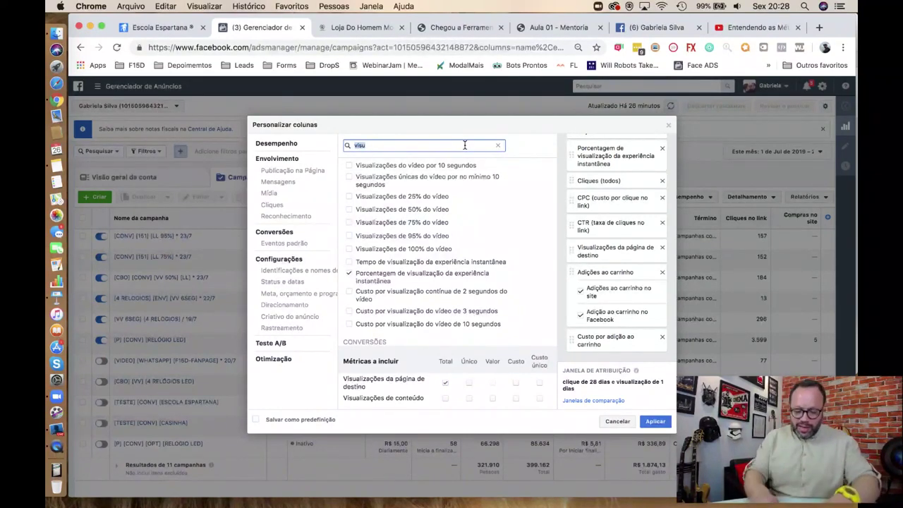
type("fin")
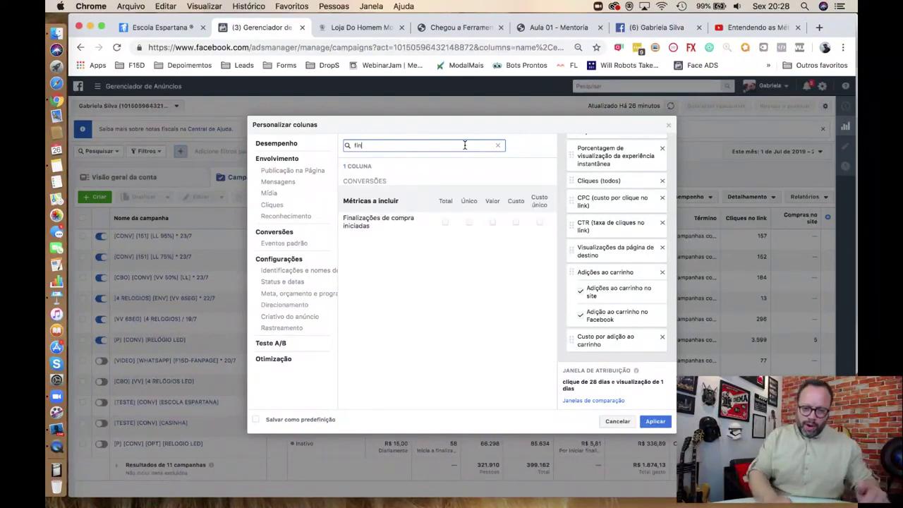
left_click(446, 223)
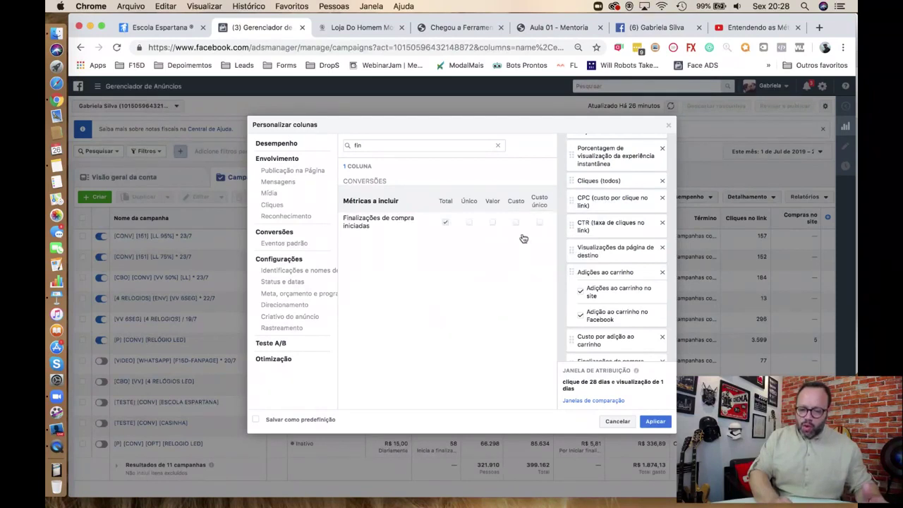
left_click(516, 222)
scroll(607, 333, "down", 1)
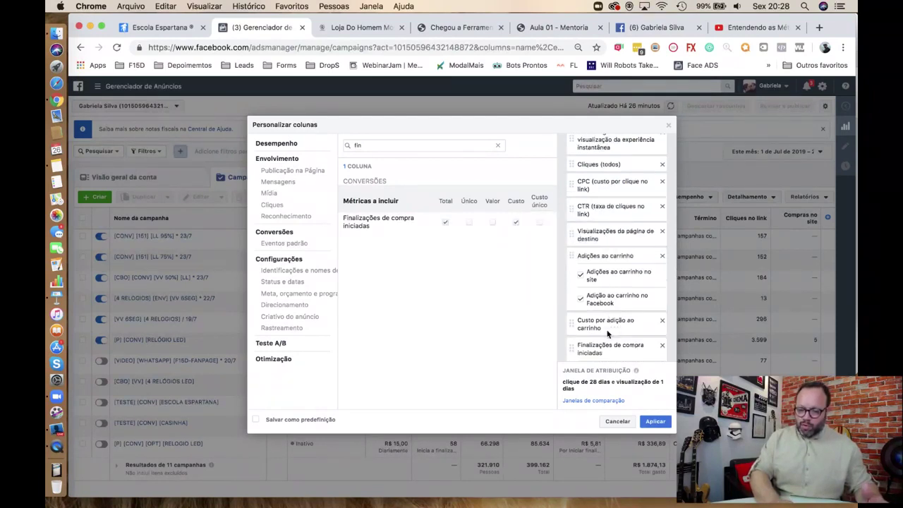
scroll(607, 333, "down", 3)
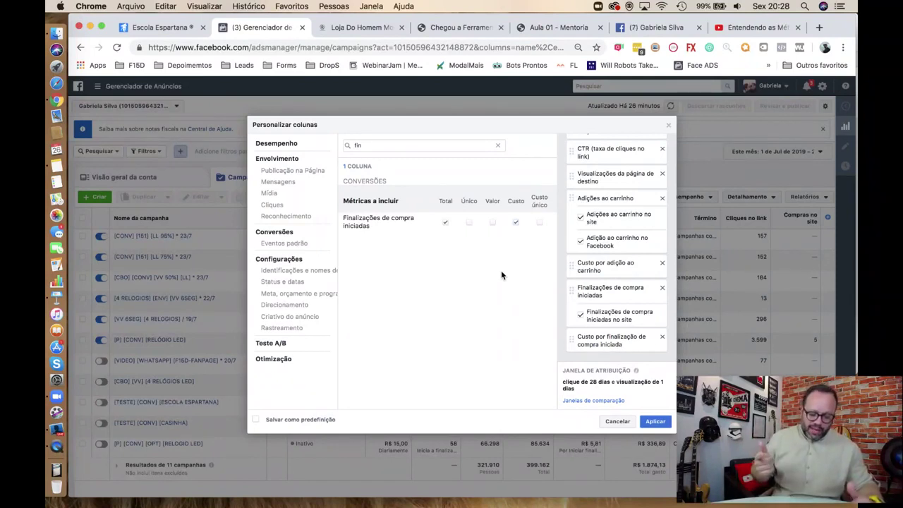
Search the columns for "adi" and add the Total and Custo metrics of Inclusões de dados de pagamento
double_click(415, 148)
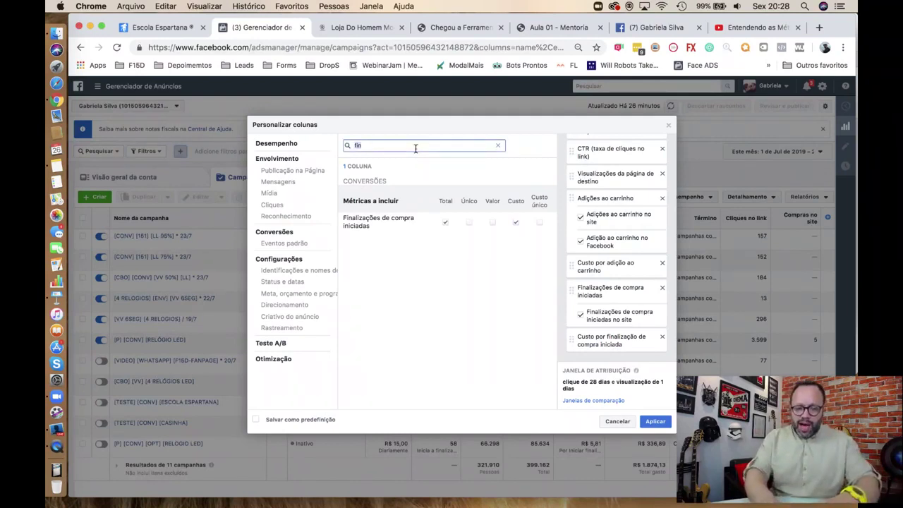
type("adi")
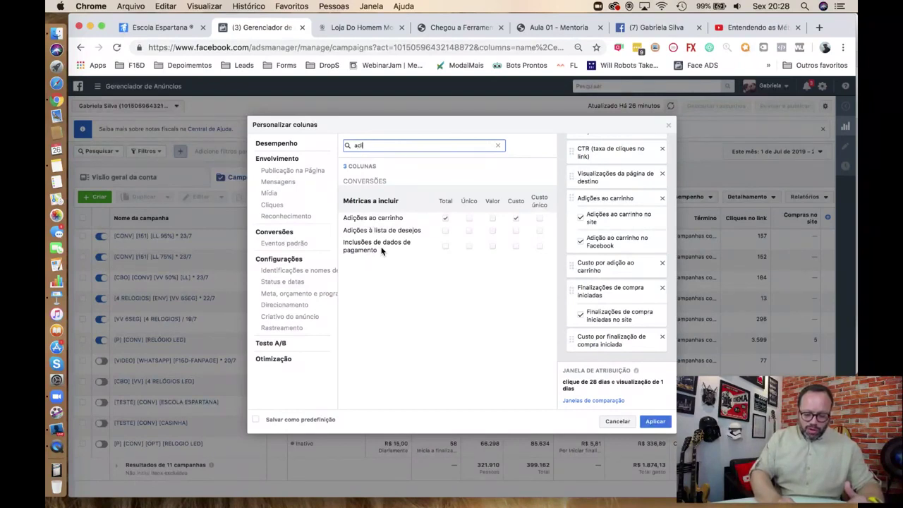
left_click(446, 247)
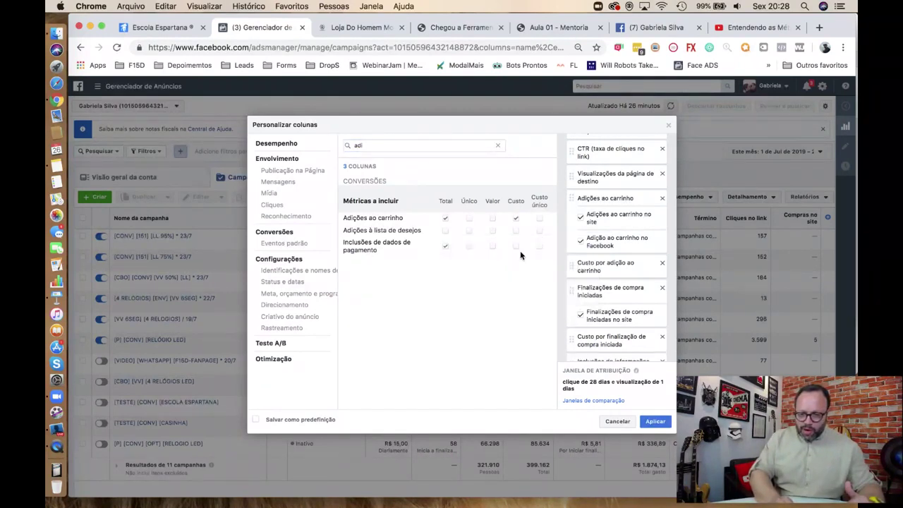
left_click(515, 247)
scroll(614, 343, "down", 2)
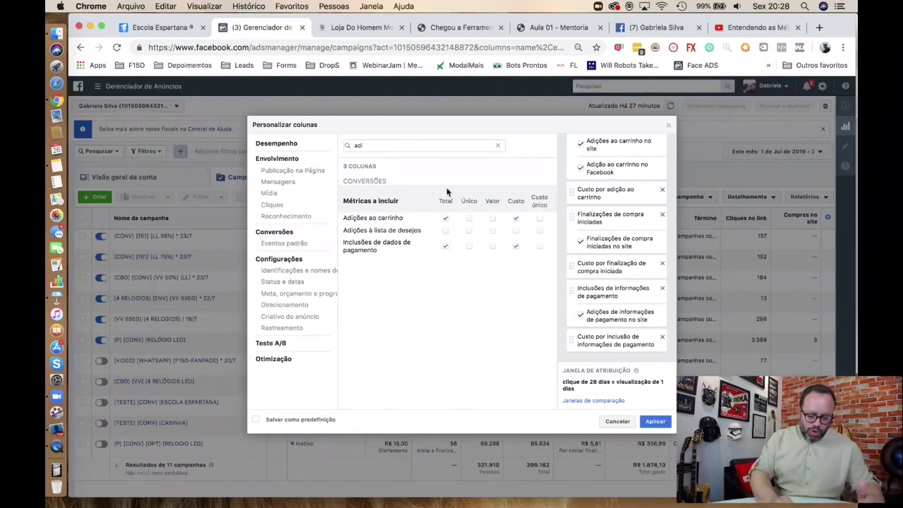
Search the columns for "compras", add the Total and Custo of Compras plus the Total of purchase ROAS, and apply the column selection
double_click(378, 144)
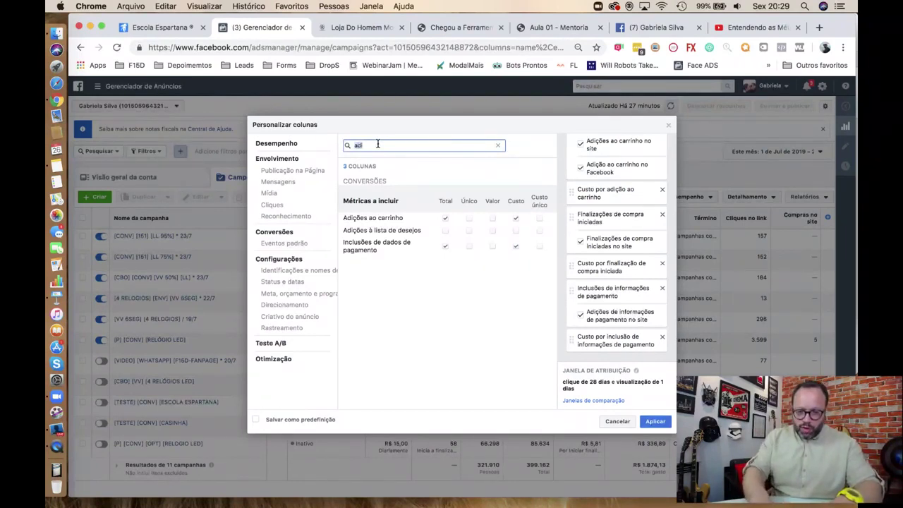
type("compra")
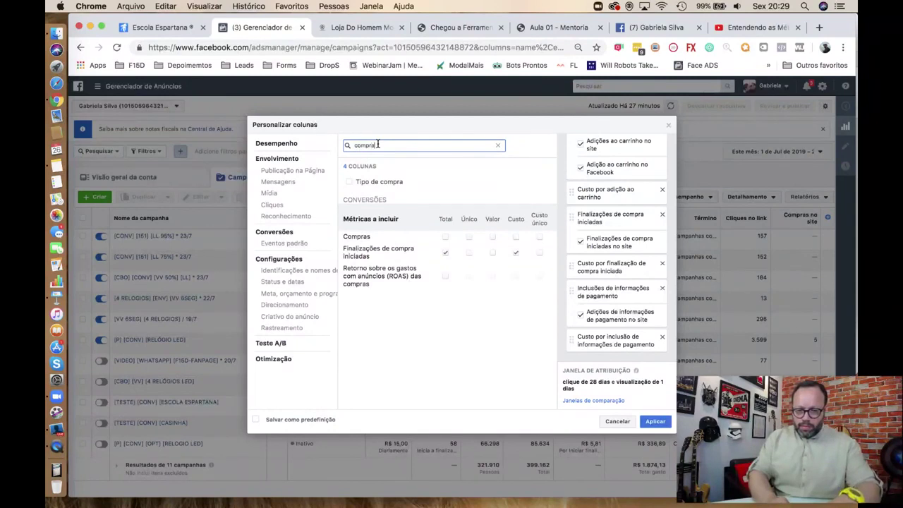
type("s")
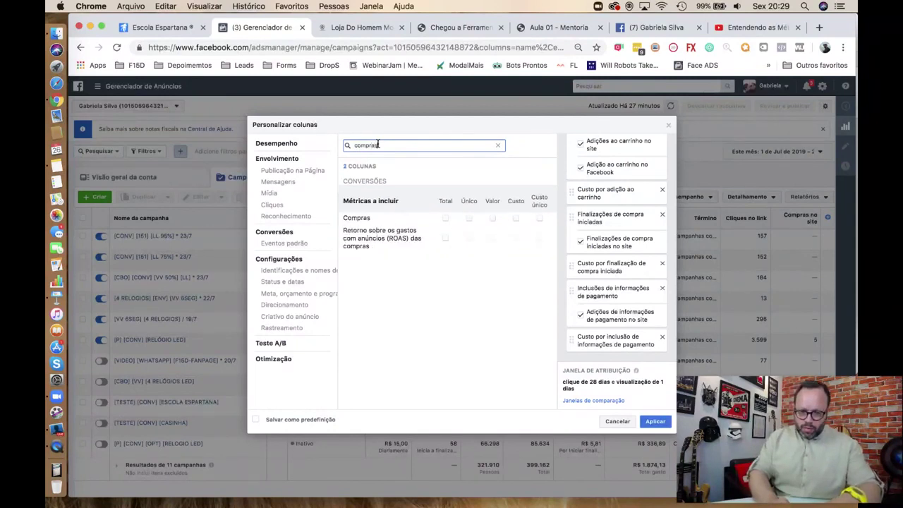
left_click(447, 222)
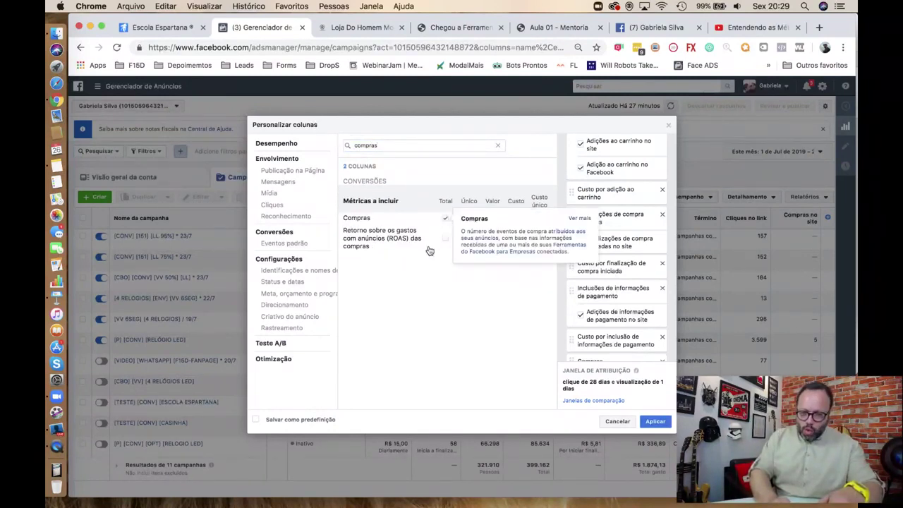
left_click(516, 219)
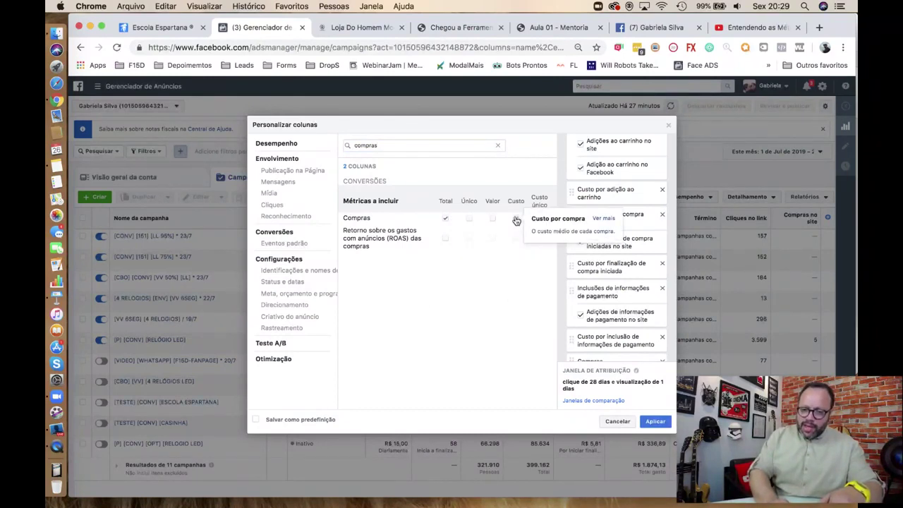
left_click(446, 239)
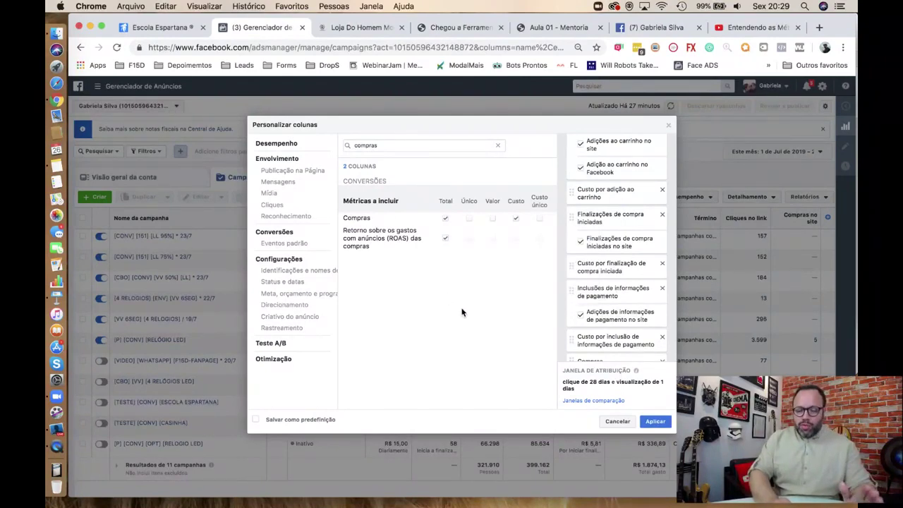
left_click(661, 426)
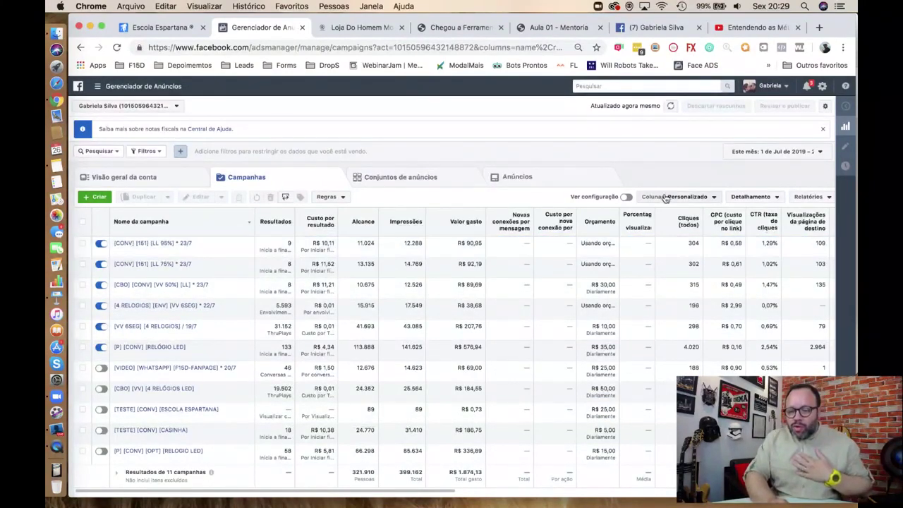
Save the custom columns as a preset named "Funil de Pixel - Vivendo de Drop", replacing the existing preset of that name
left_click(711, 199)
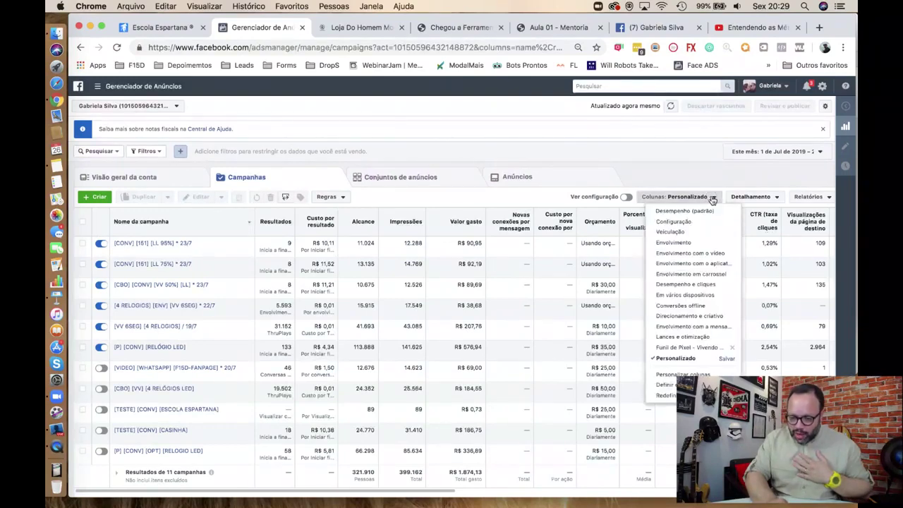
left_click(728, 358)
left_click(443, 208)
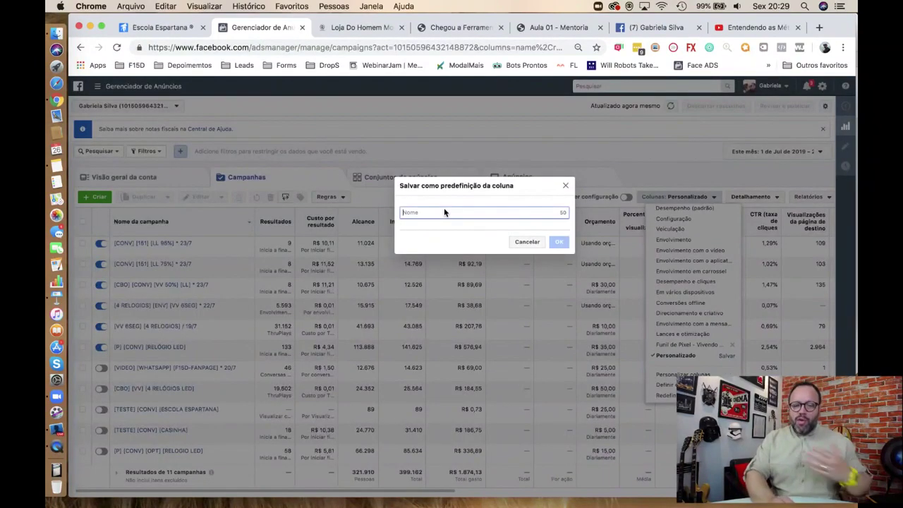
type("fu")
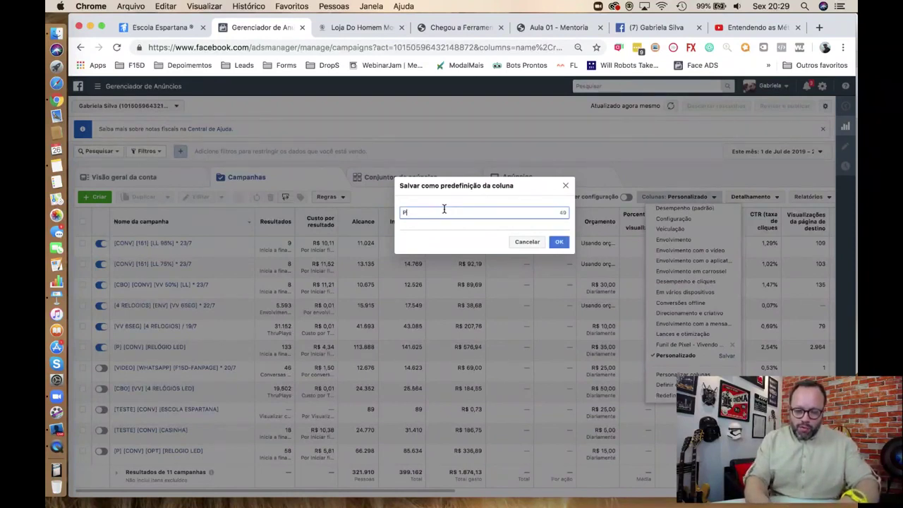
key("BackSpace")
key("BackSpace")
type("Funil de Pix")
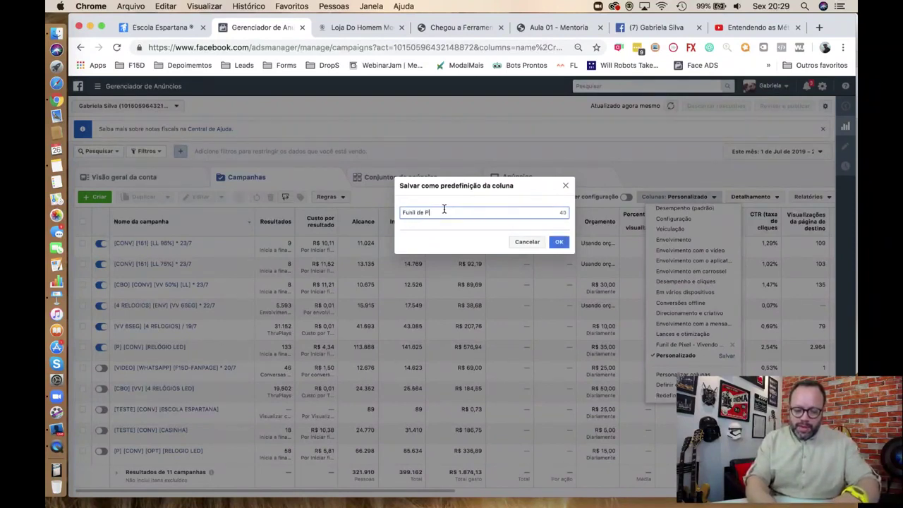
type("el")
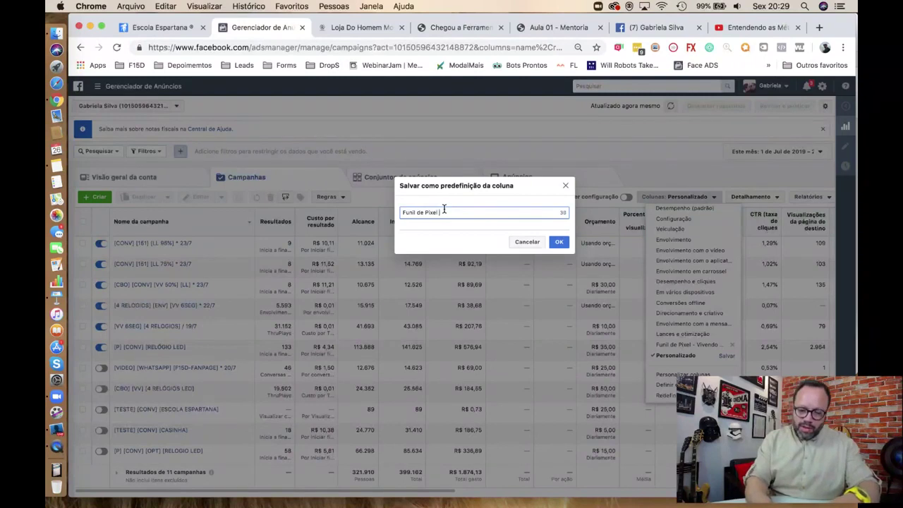
type(" - Vivendo d")
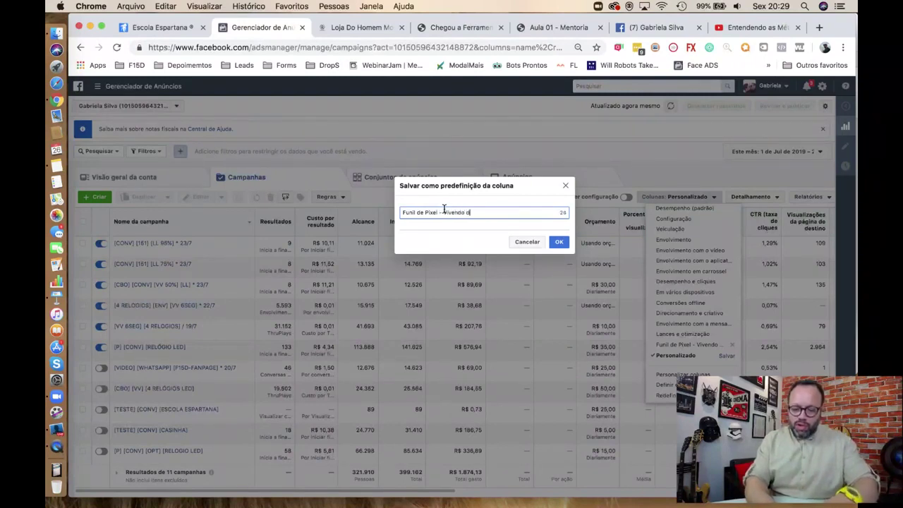
type("e Drop")
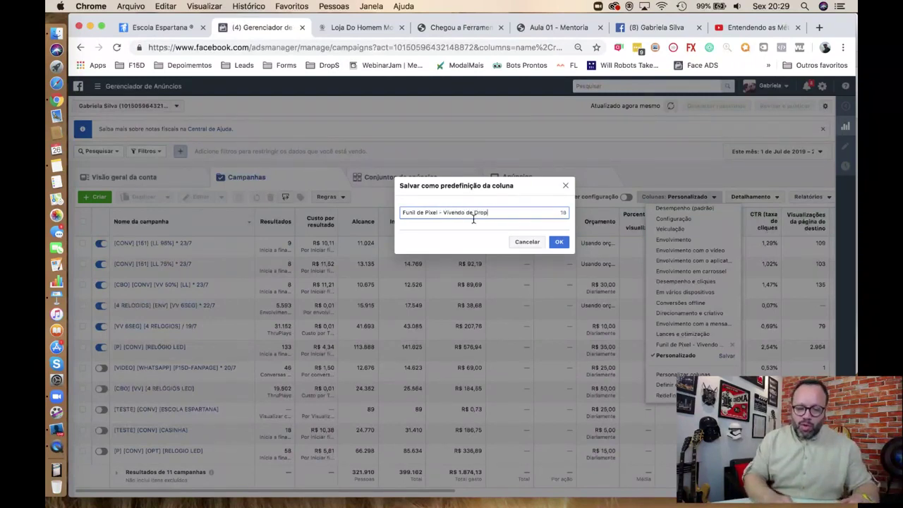
left_click(560, 242)
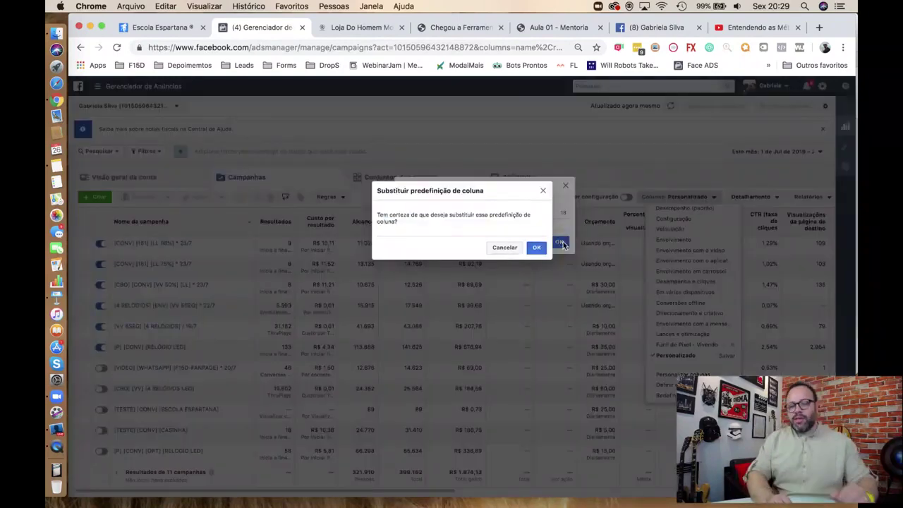
left_click(537, 249)
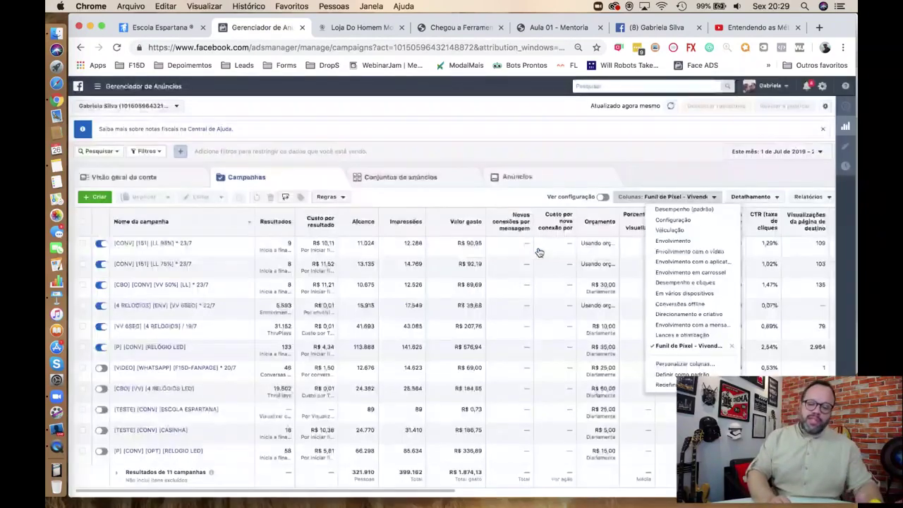
Switch the table to the Envolvimento column preset and back to the saved Funil de Pixel preset
left_click(674, 242)
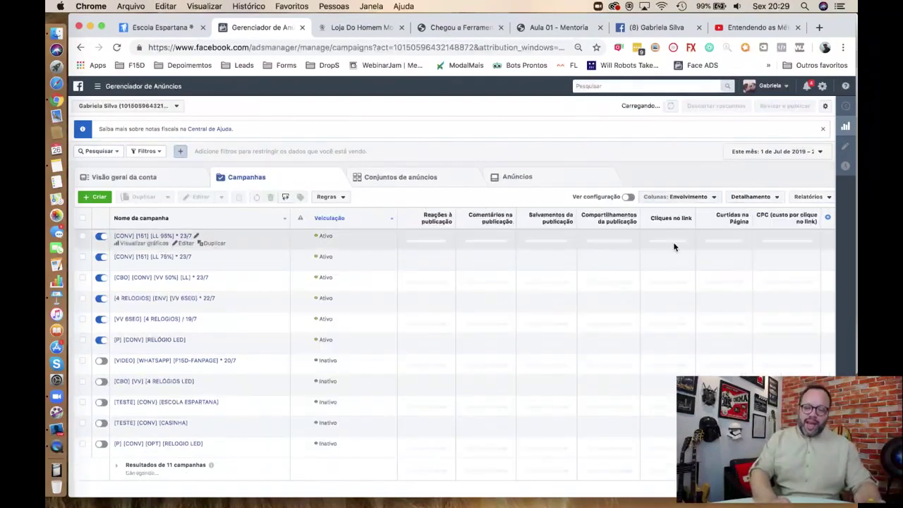
left_click(696, 197)
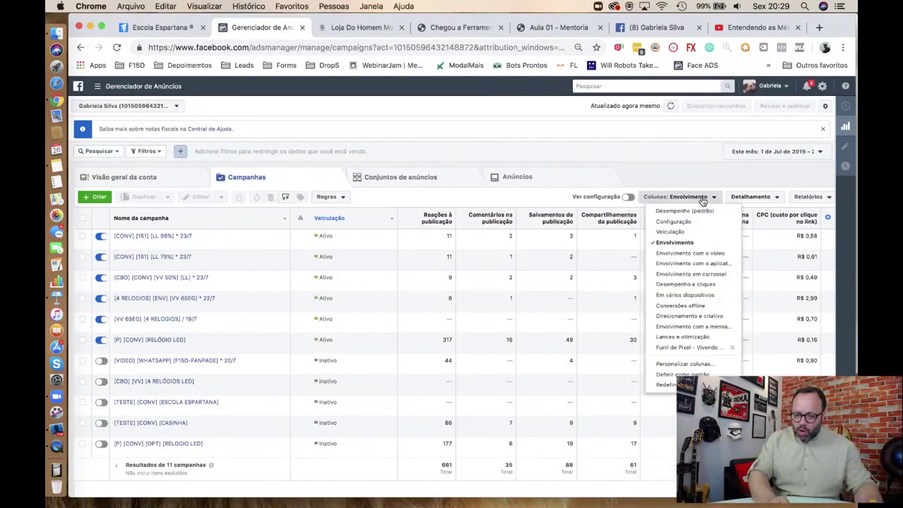
left_click(678, 347)
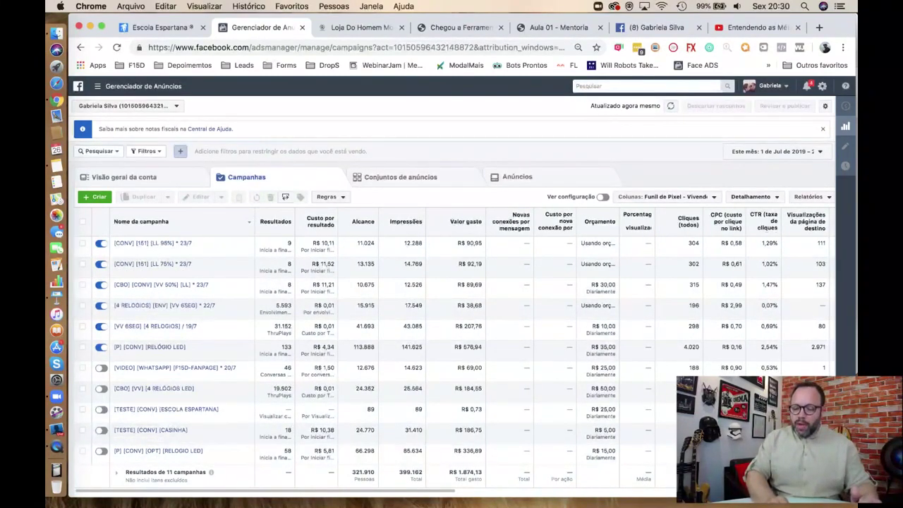
key("super+Tab")
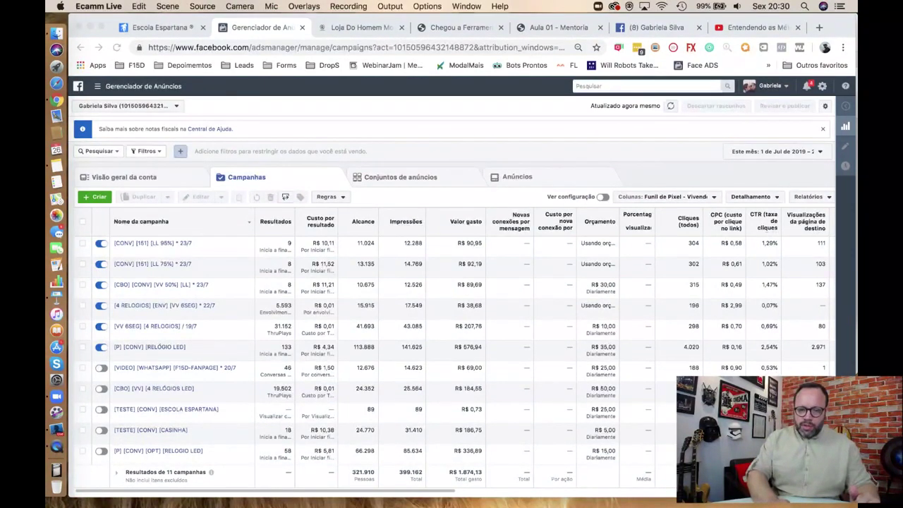
left_click(466, 6)
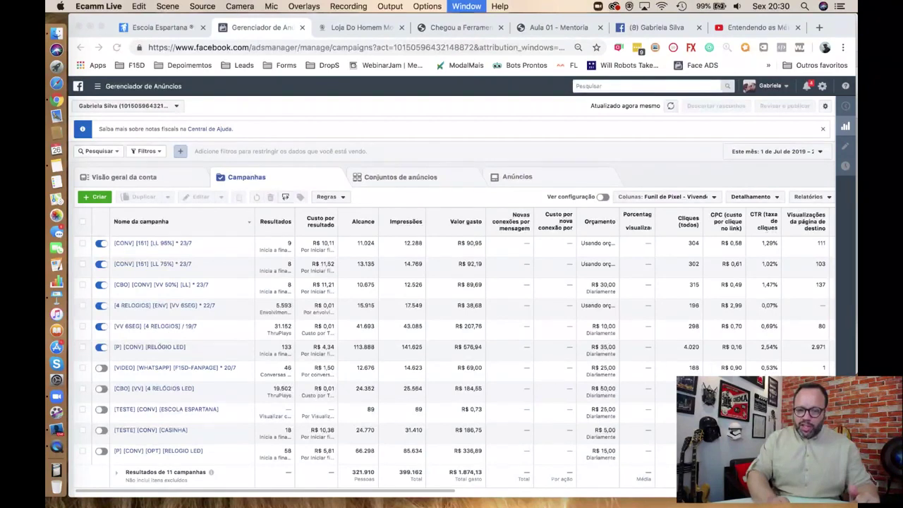
key("Escape")
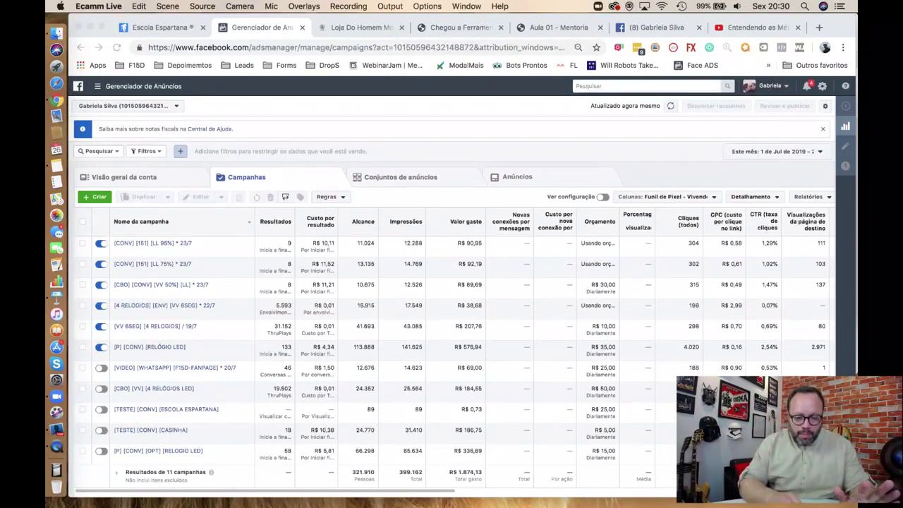
left_click(249, 412)
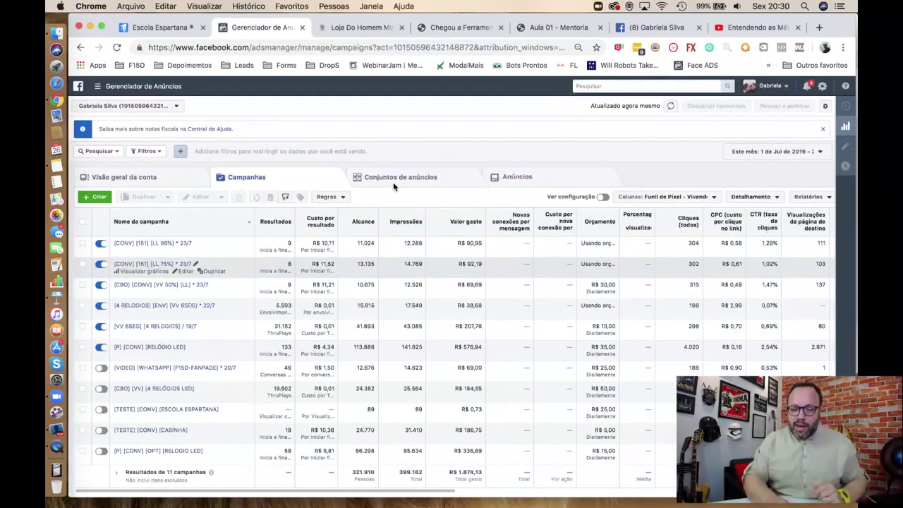
Switch to the Aula 01 - Mentoria PDF and go to the ANÁLISE DE CUSTO slide on page 109
left_click(544, 30)
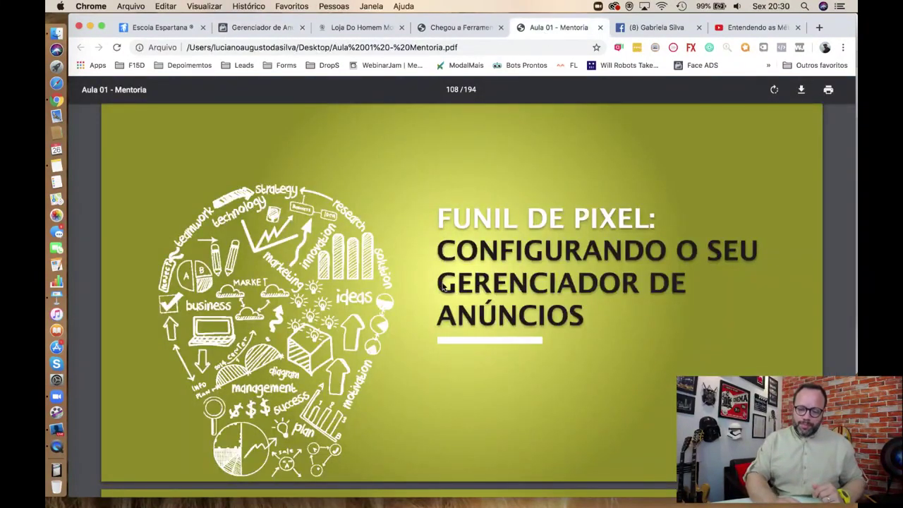
scroll(443, 284, "down", 10)
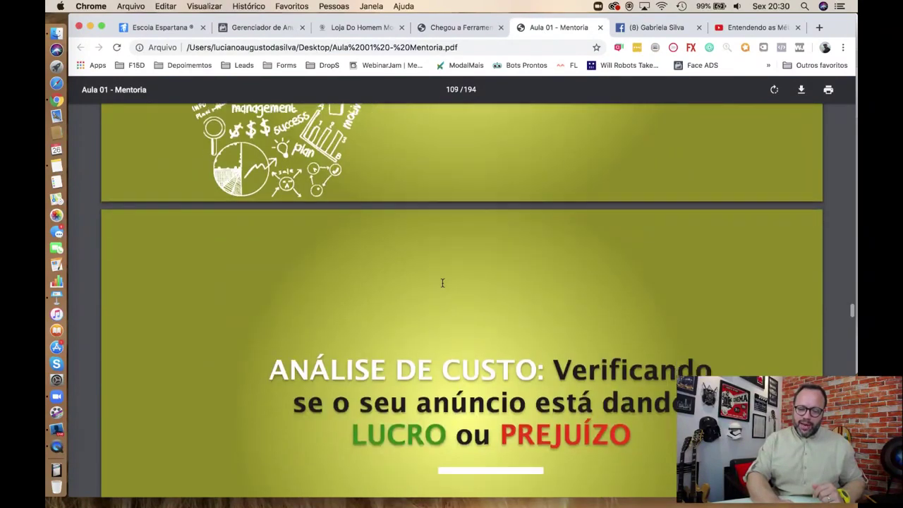
scroll(443, 283, "up", 1)
scroll(443, 283, "down", 1)
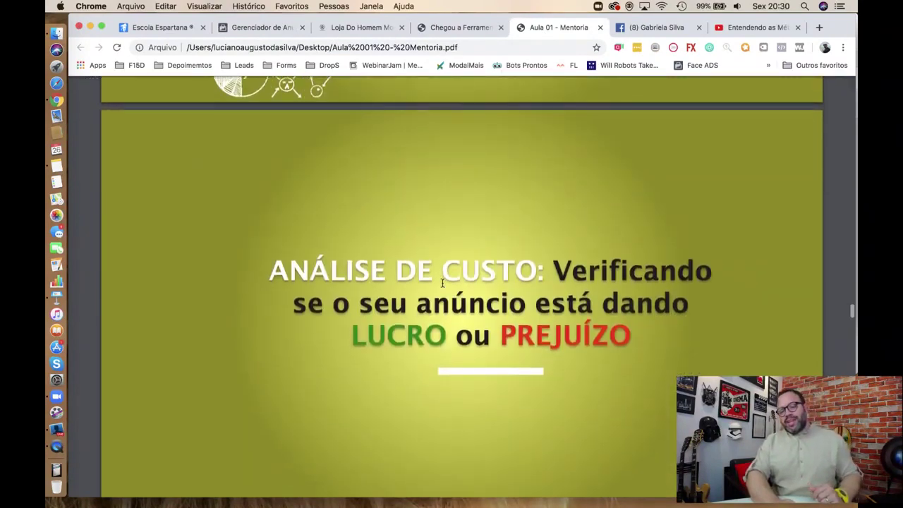
scroll(444, 283, "up", 3)
scroll(443, 283, "down", 3)
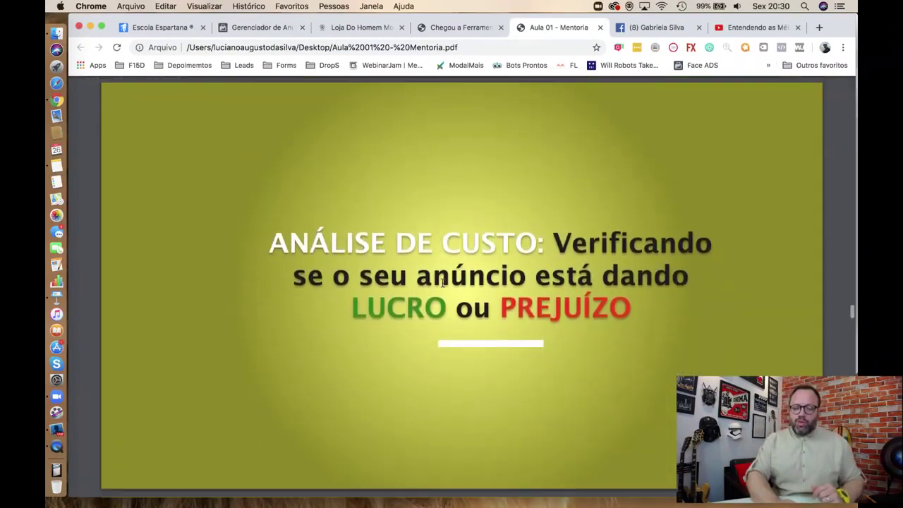
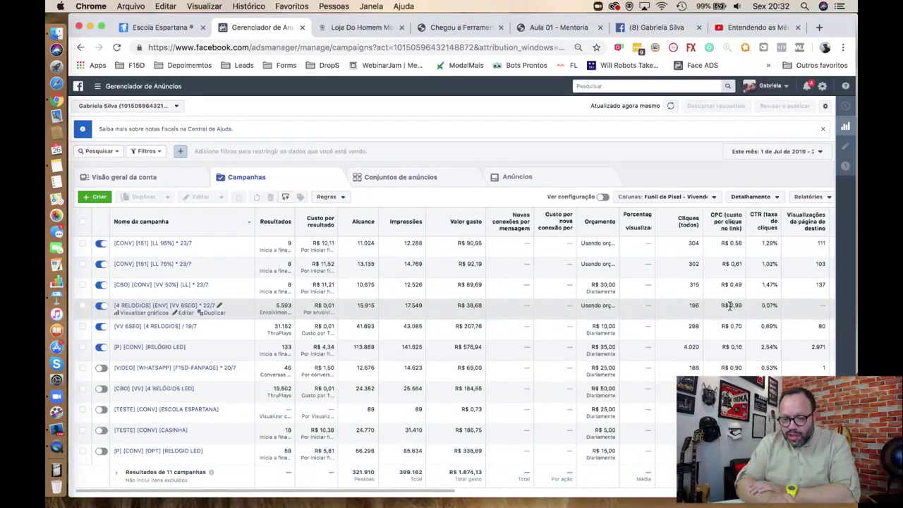
Examine the link-click cost of the [4 RELOGIOS] [ENV] [VV 6SEG] * 22/7 campaign and the landing page views column
left_click(732, 305)
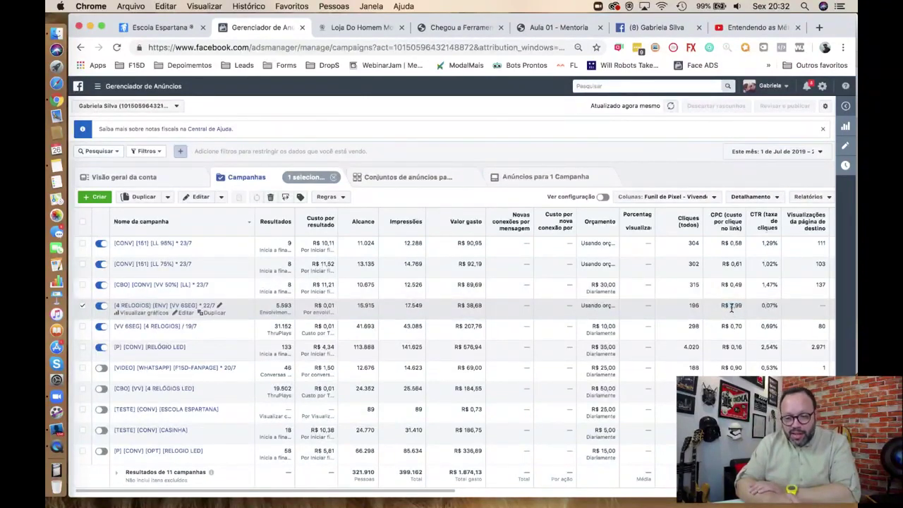
scroll(767, 319, "right", 1)
scroll(767, 319, "right", 4)
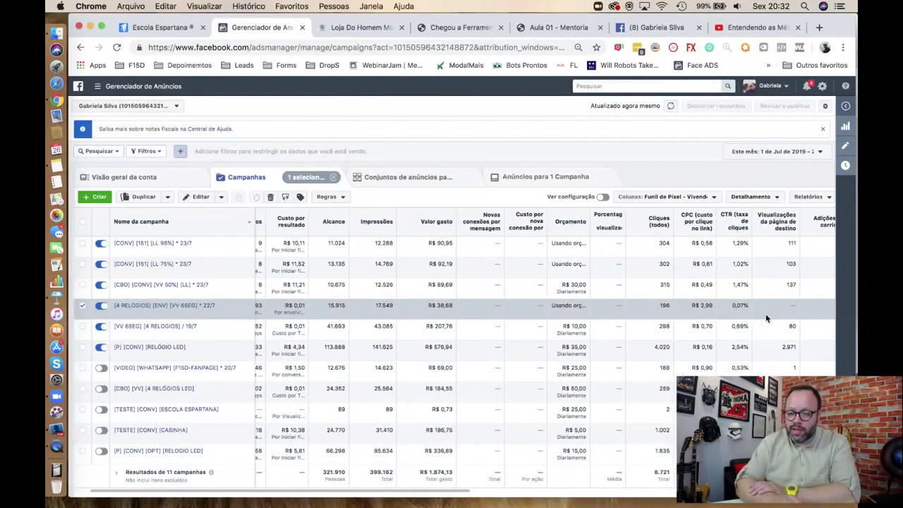
scroll(767, 319, "right", 5)
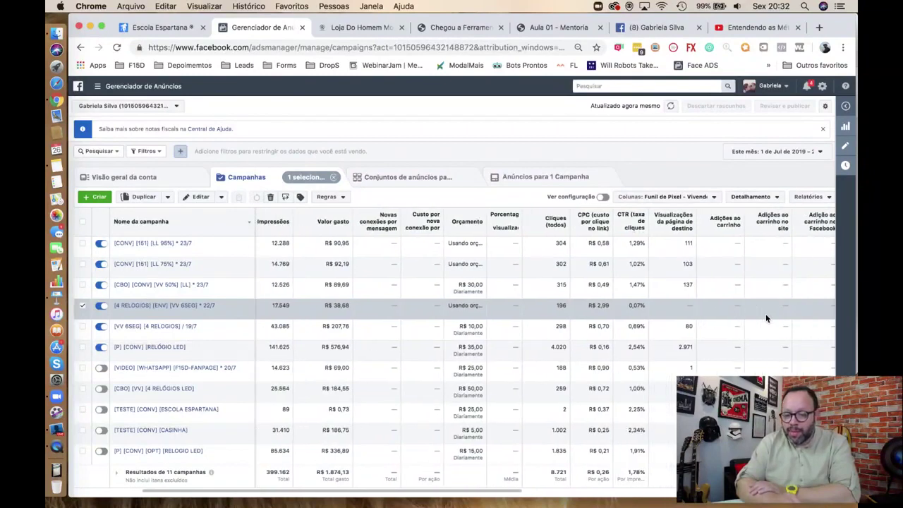
scroll(765, 313, "right", 4)
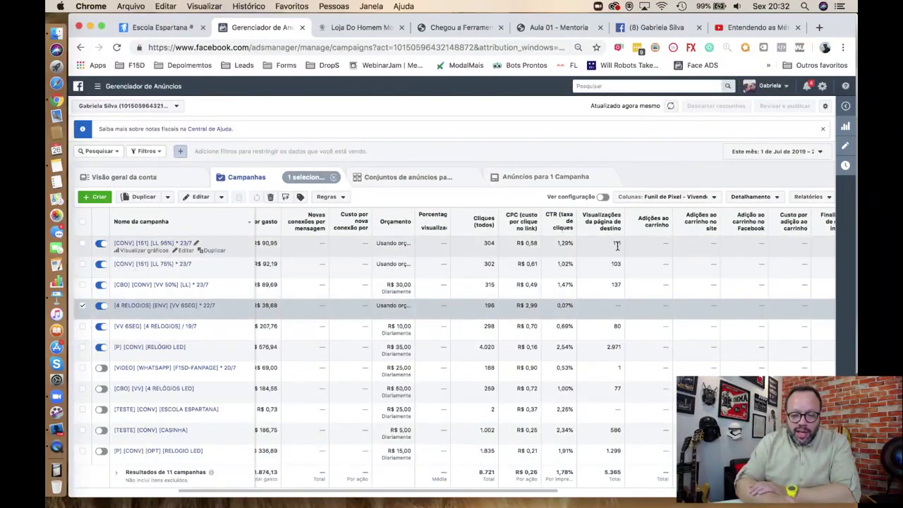
Check the landing page views and initiated checkouts of the [P] [CONV] [RELÓGIO LED] campaign, leaving the campaign unselected
left_click(612, 348)
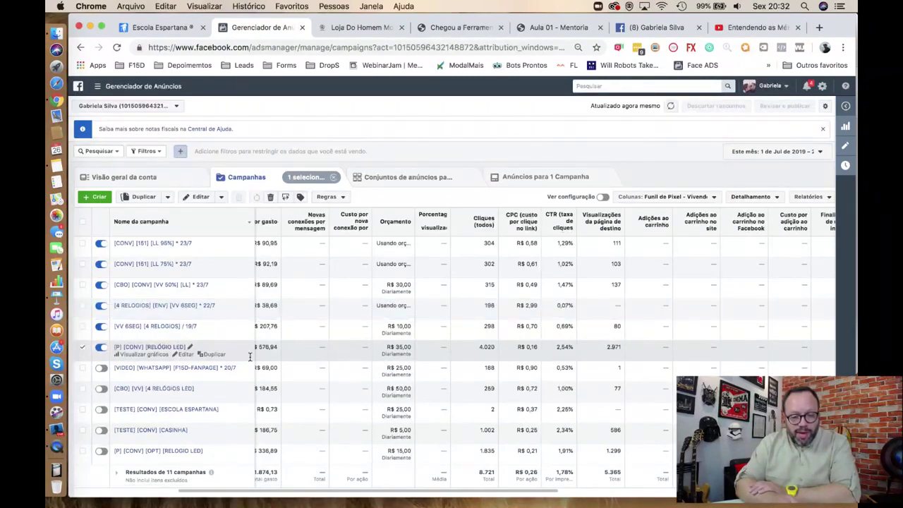
left_click(82, 350)
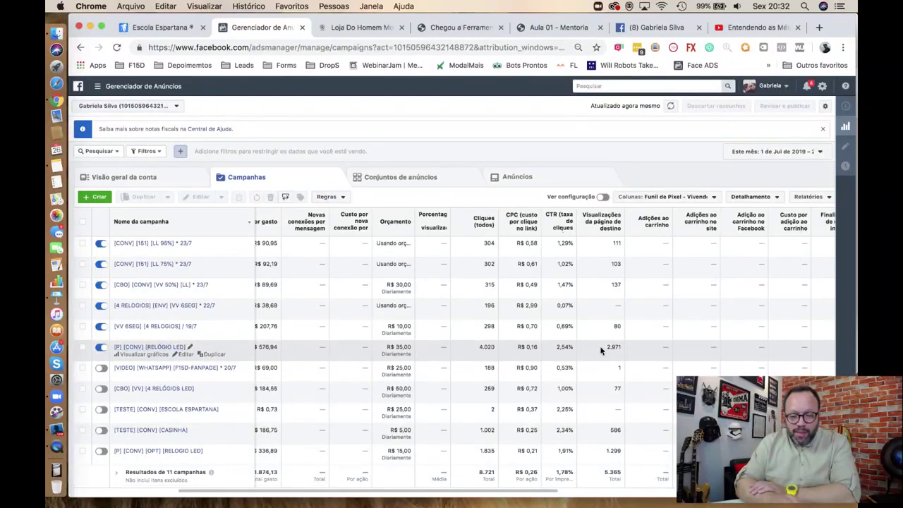
scroll(601, 350, "right", 5)
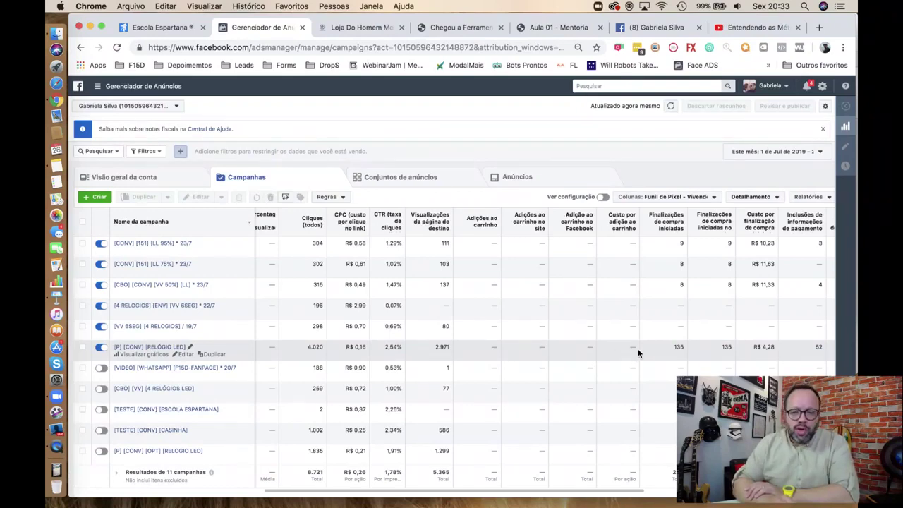
Switch to the Aula 01 - Mentoria PDF and find the IDENTIFICANDO PROBLEMAS funnel slide on page 106
left_click(561, 27)
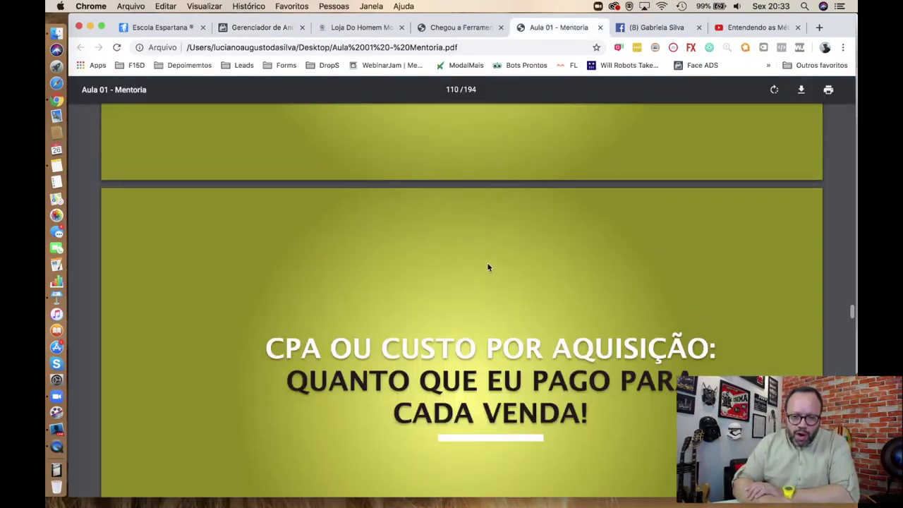
scroll(487, 267, "down", 20)
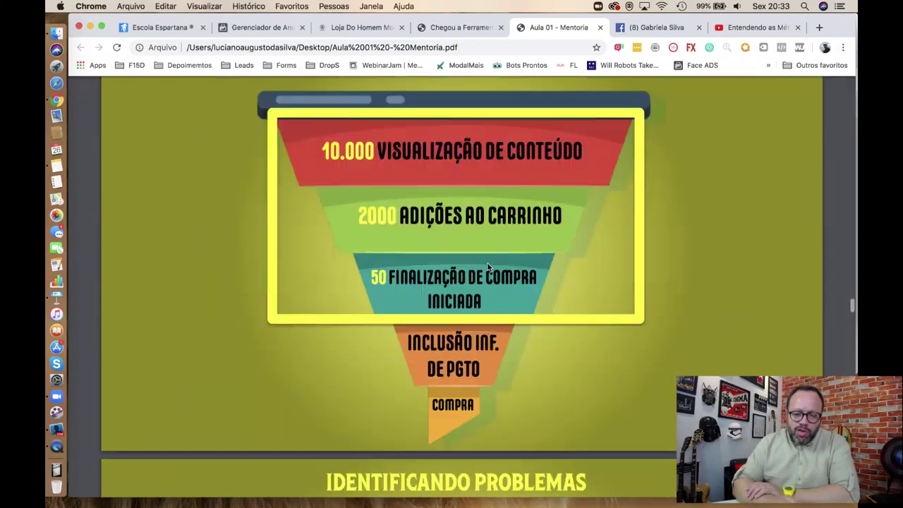
scroll(488, 263, "down", 5)
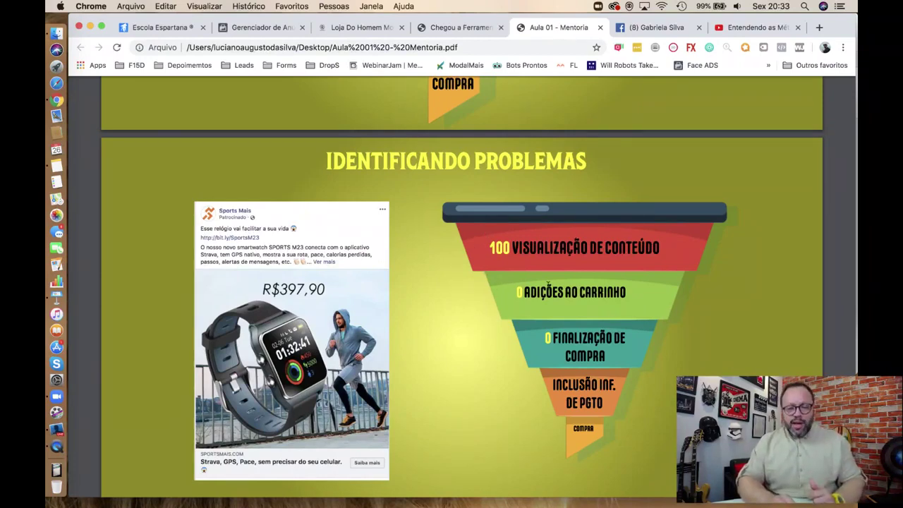
scroll(543, 296, "up", 2)
scroll(543, 295, "down", 6)
scroll(543, 296, "up", 1)
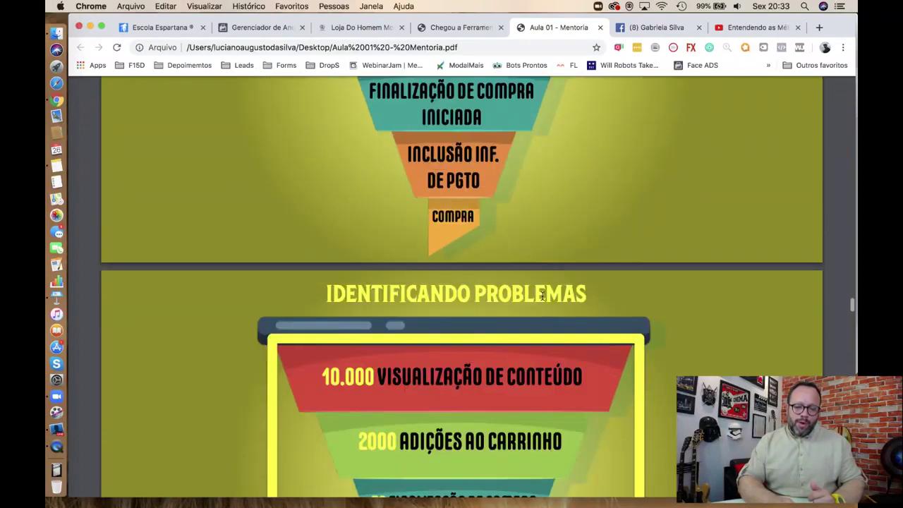
scroll(542, 296, "down", 2)
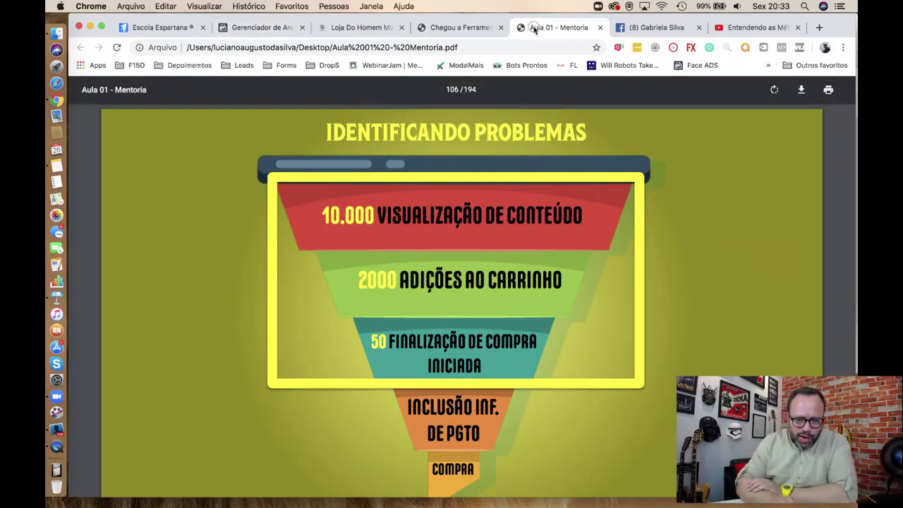
Place the PDF tab beside the Ads Manager tab and highlight the initiated checkouts of the [P] [CONV] [RELÓGIO LED] campaign
left_click_drag(533, 28, 346, 31)
left_click(263, 27)
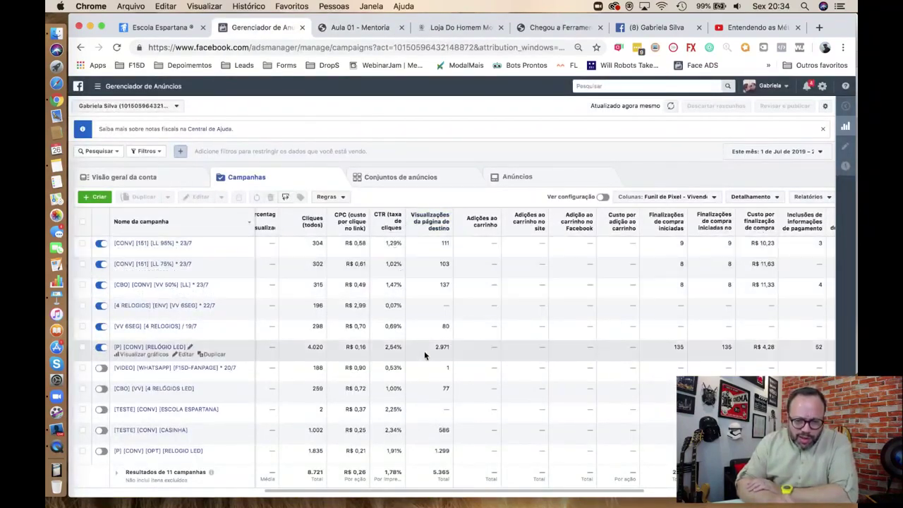
double_click(676, 348)
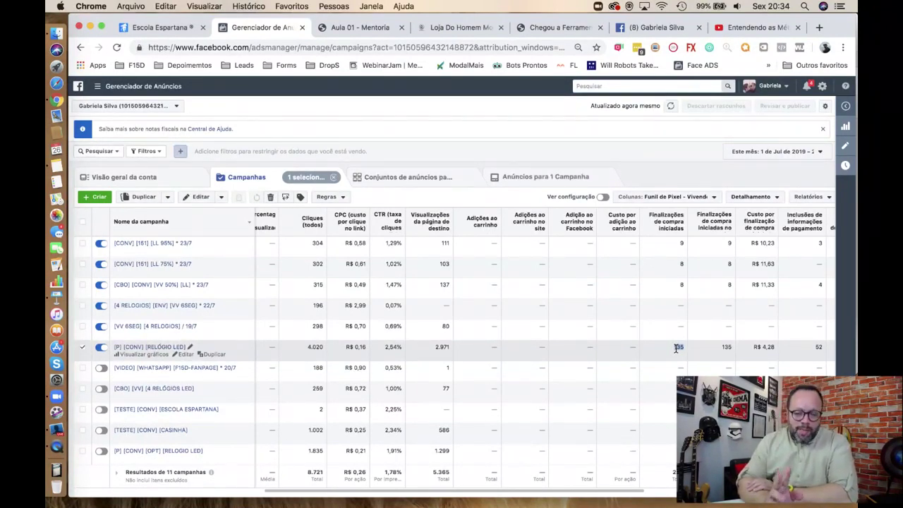
Calculate 6% of 2971 in Spotlight and move its window off the initiated checkouts column
key("super+space")
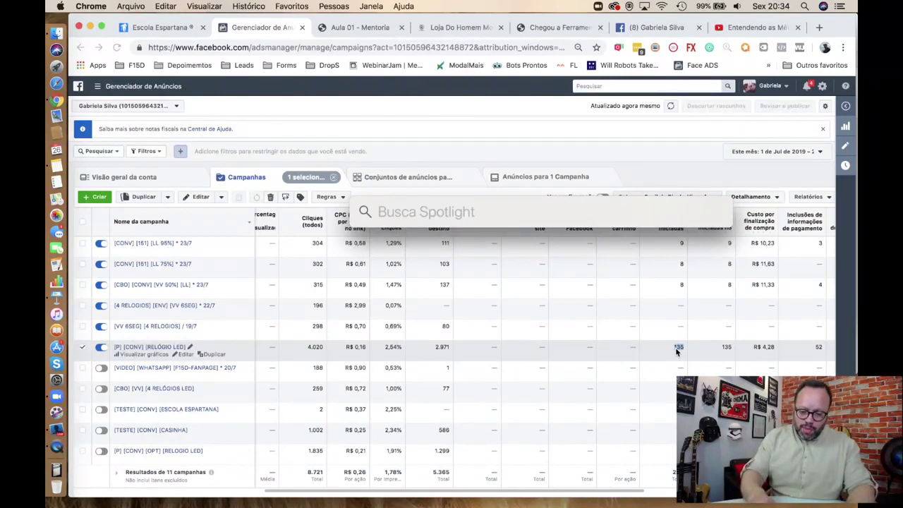
type("2971*")
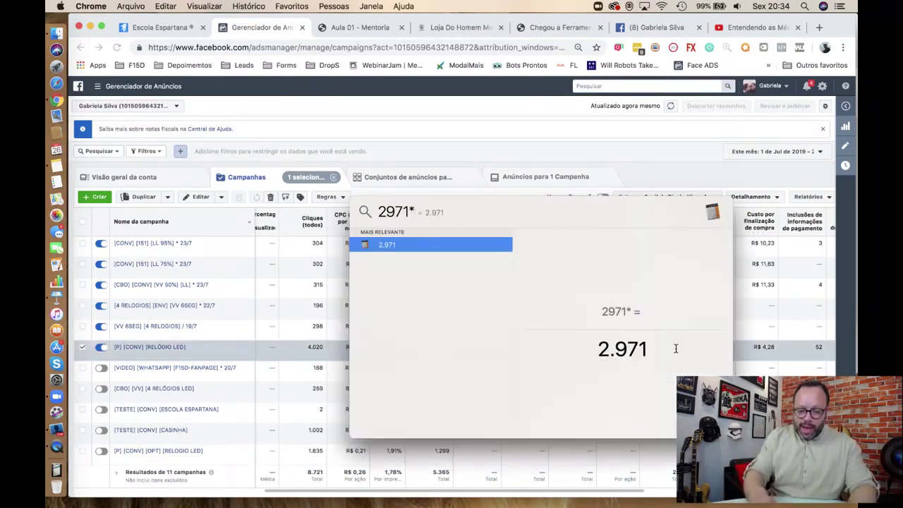
type("6%")
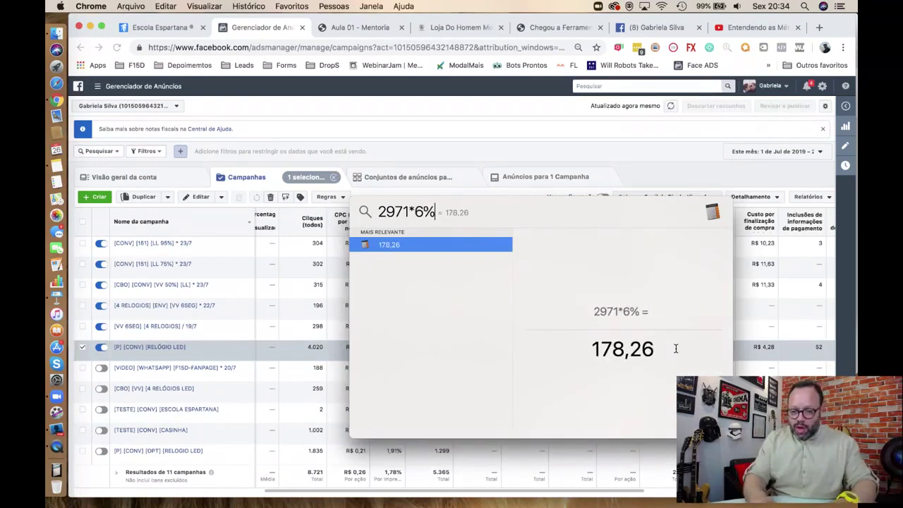
left_click_drag(598, 222, 437, 194)
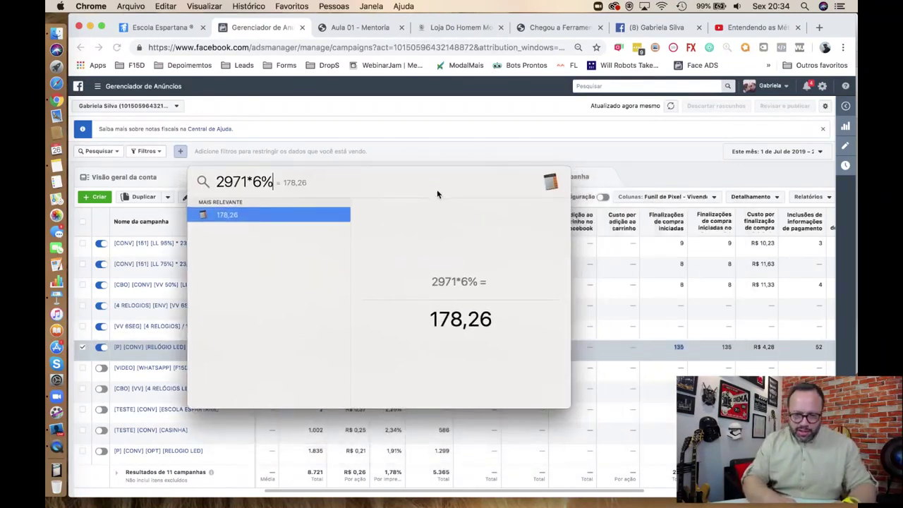
Recalculate 2971 at 4%, 4,9%, 4,6%, 4,5% and 4,59% in Spotlight, and close it
double_click(258, 182)
type("4")
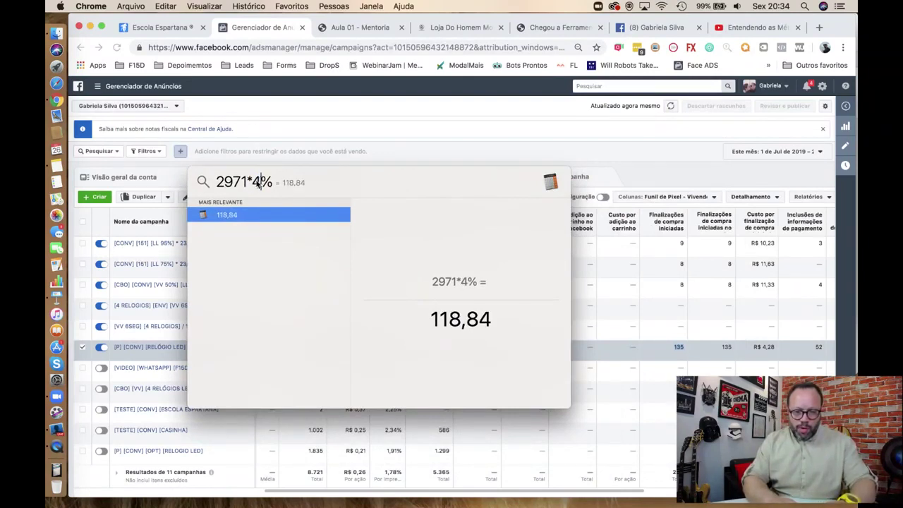
type(",9")
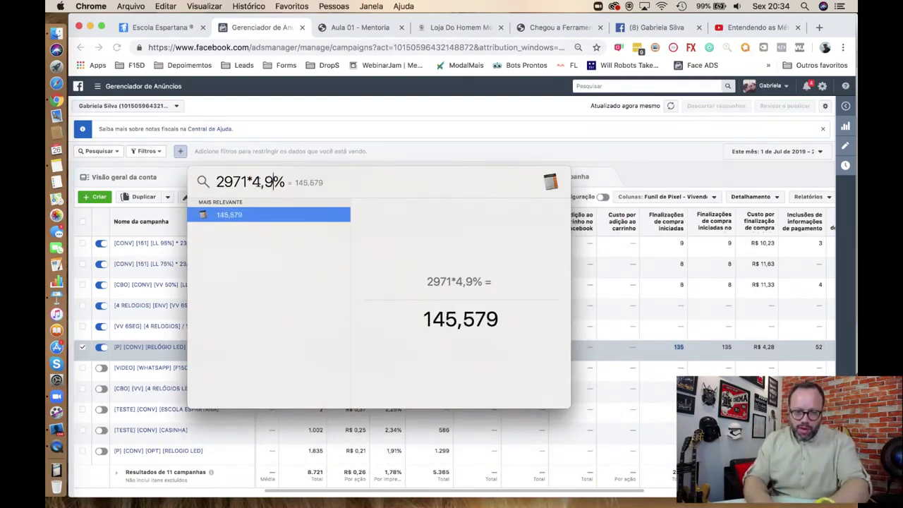
key("BackSpace")
type("6")
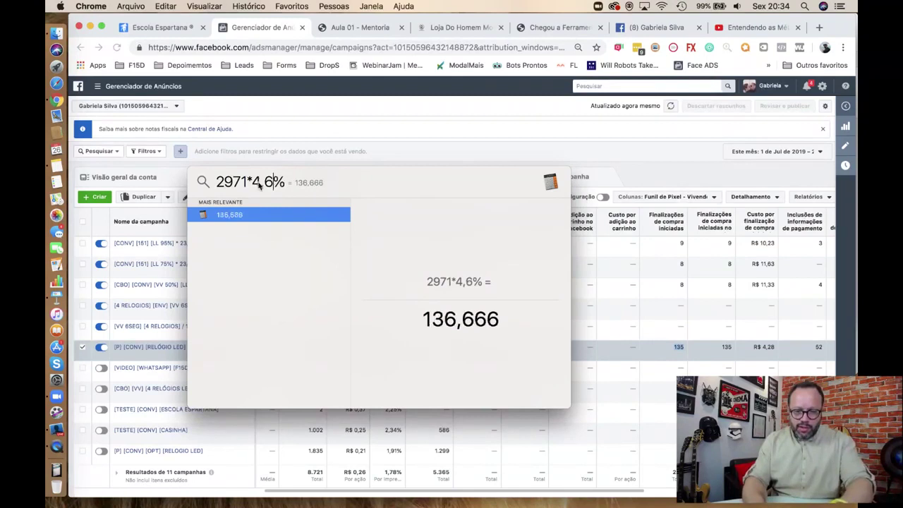
key("BackSpace")
type("5")
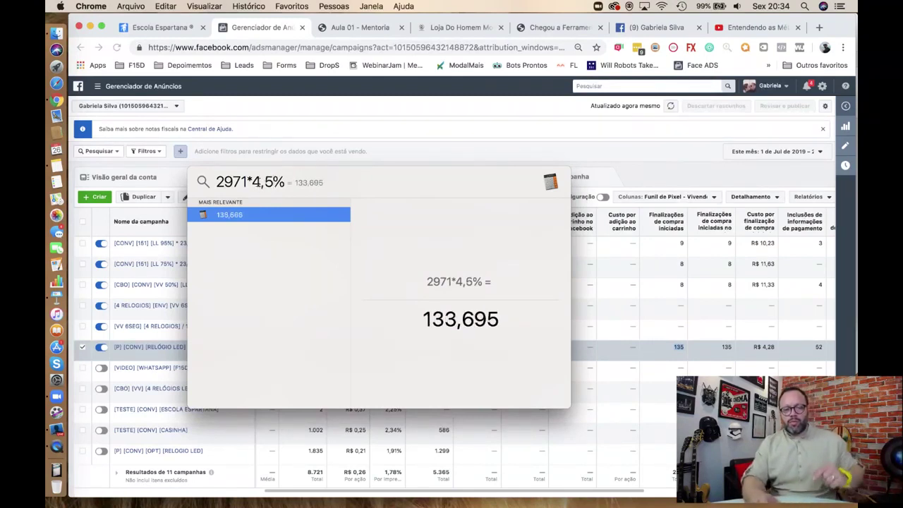
type("9")
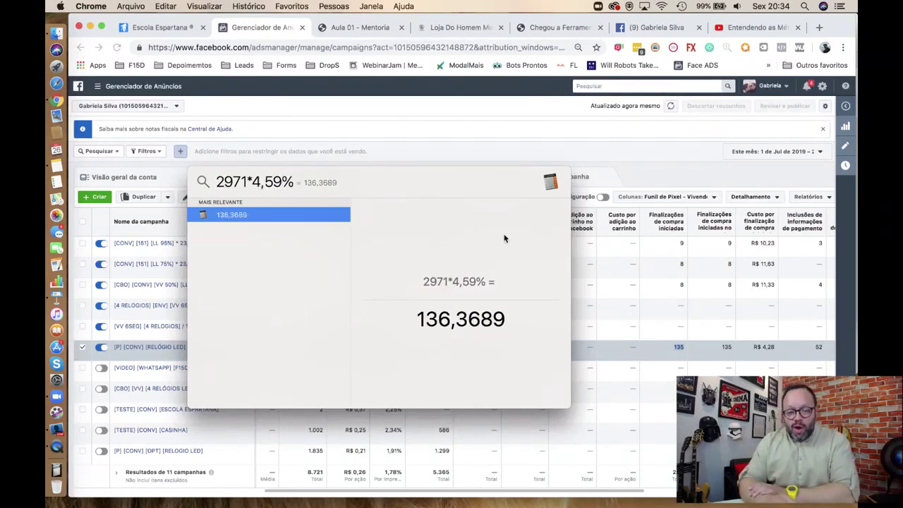
key("Escape")
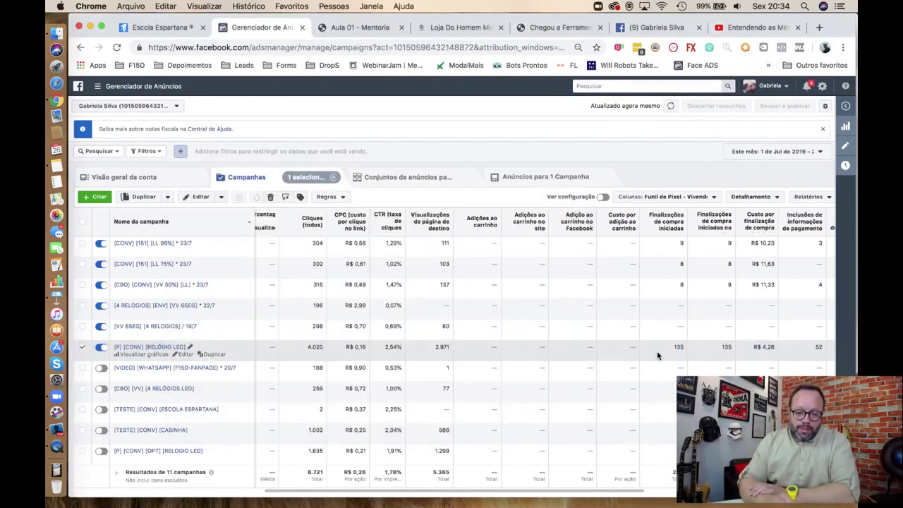
Review the landing page views, cost per initiated checkout and payment info inclusions of the [P] [CONV] [RELÓGIO LED] campaign
double_click(441, 346)
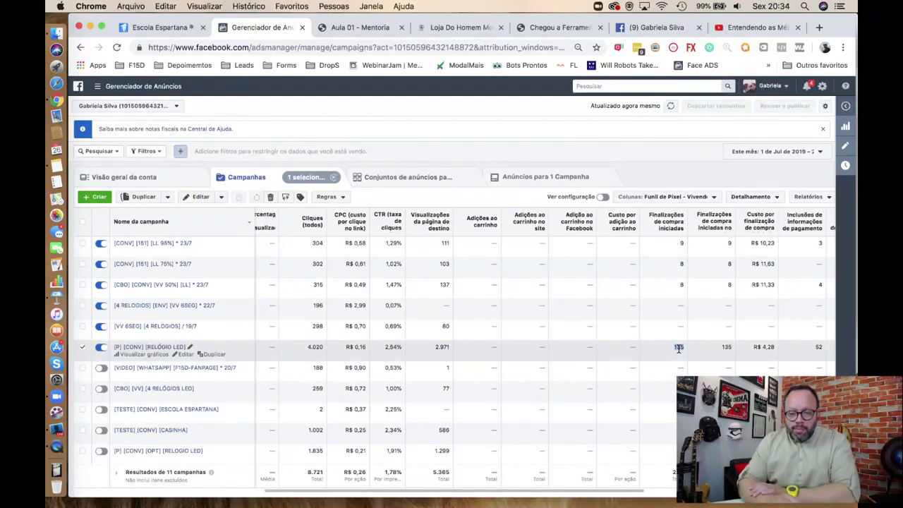
double_click(767, 348)
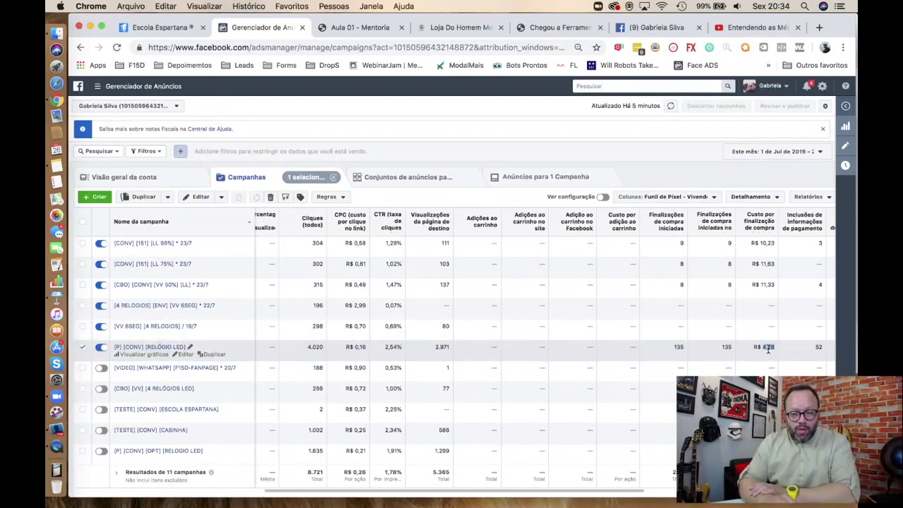
scroll(765, 348, "right", 2)
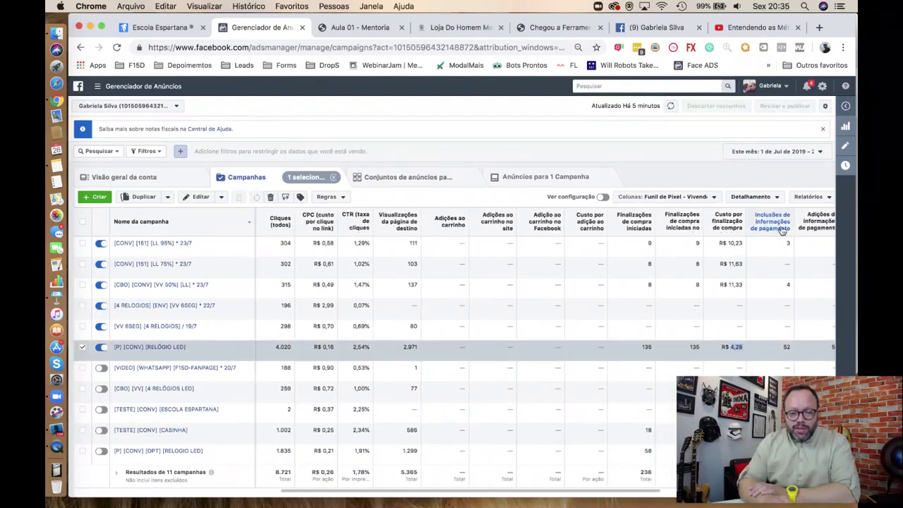
left_click(786, 347)
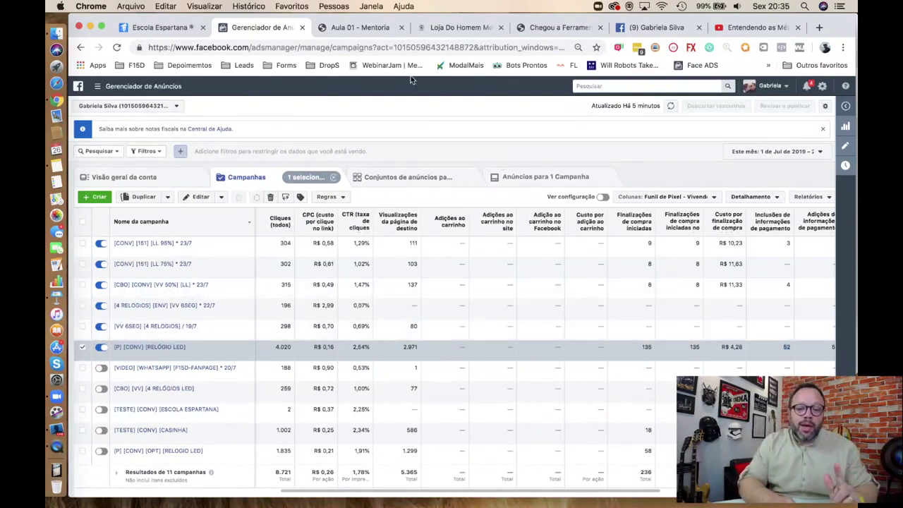
Switch to the Aula 01 - Mentoria PDF and go to the funnel slide showing 2,52% DE CONVERSÃO
left_click(346, 27)
scroll(468, 334, "down", 12)
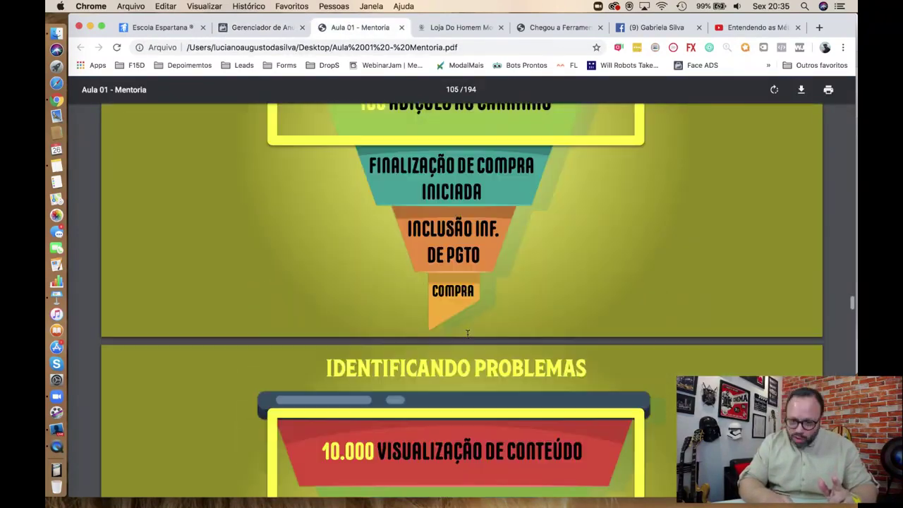
scroll(467, 335, "down", 4)
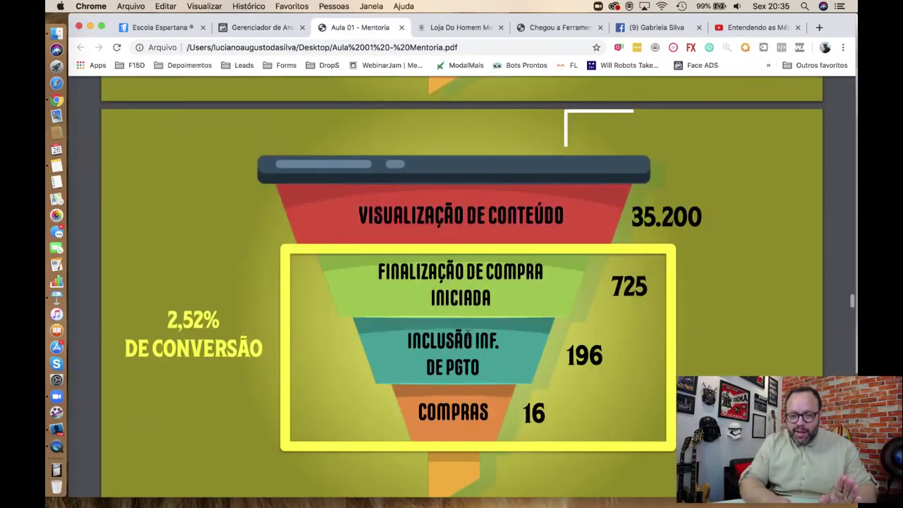
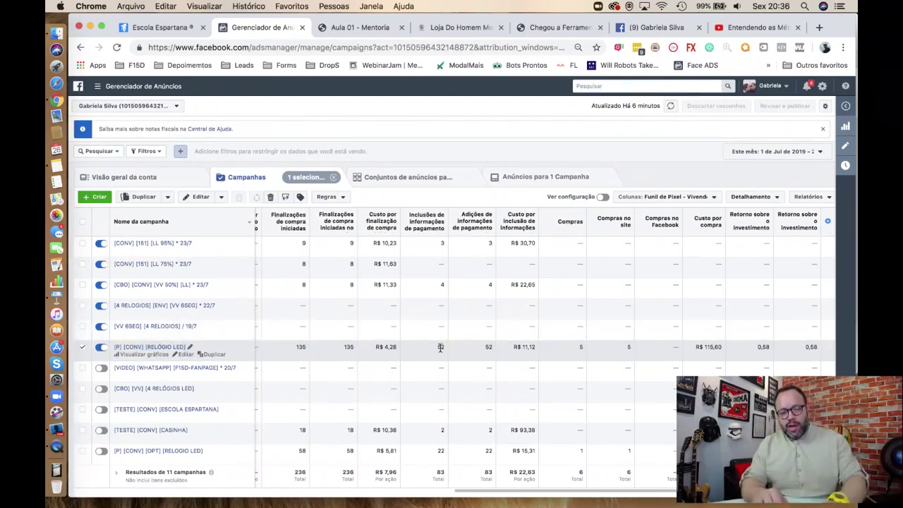
Calculate 40% of the 135 initiated checkouts in Spotlight for comparison with the payment info inclusions
key("super+space")
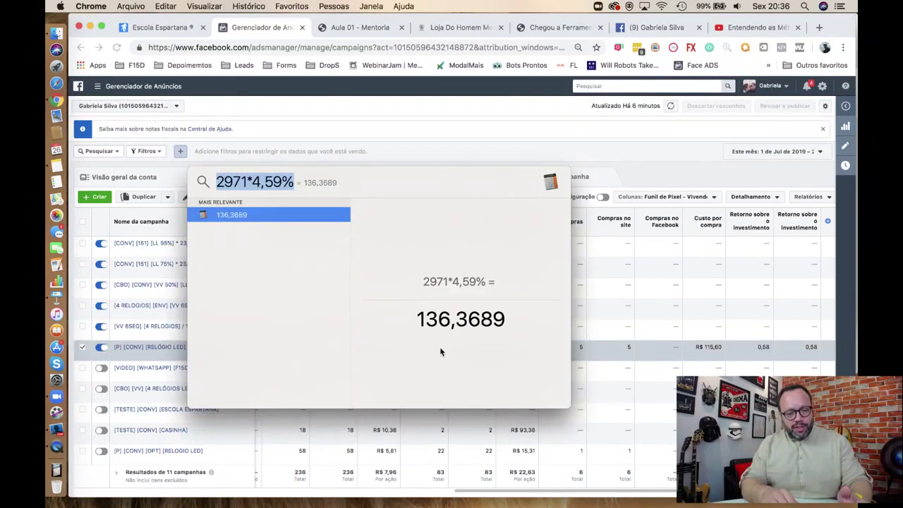
double_click(220, 182)
key("BackSpace")
type("135")
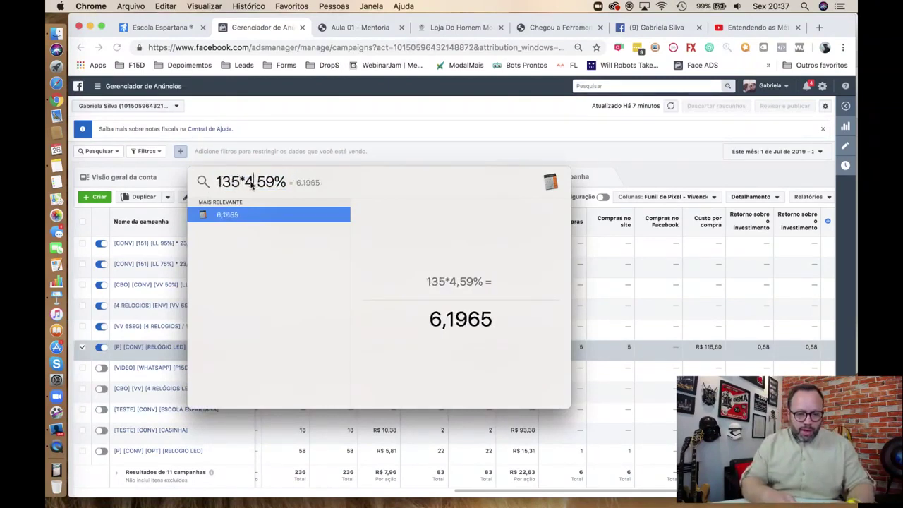
left_click_drag(243, 182, 272, 187)
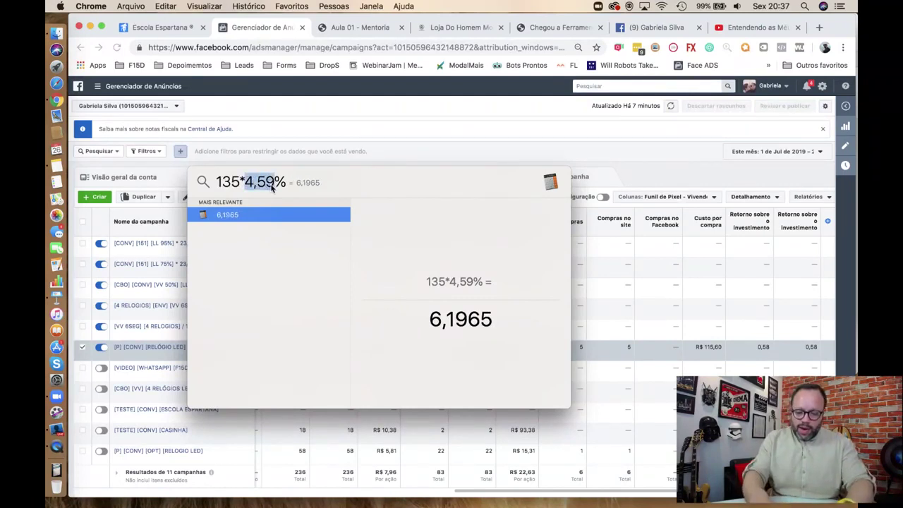
type("40")
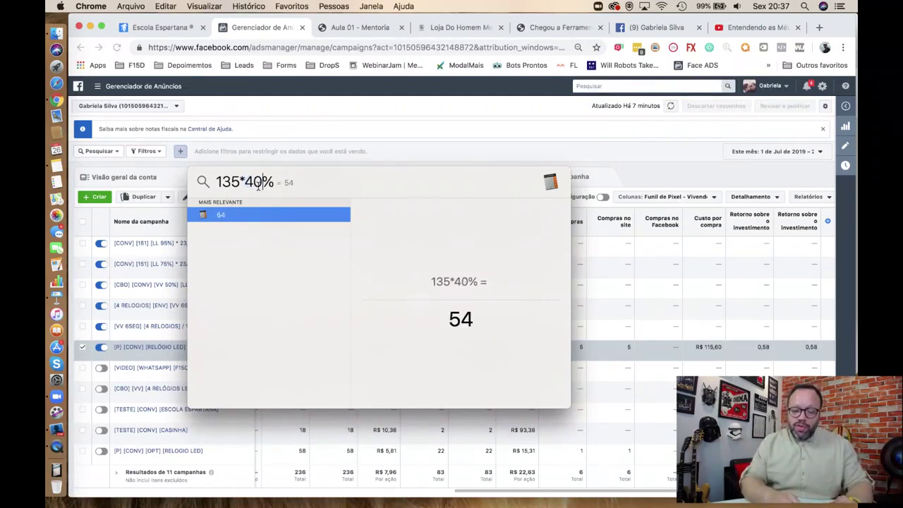
Recalculate the payment info benchmark as 39% of 135 in Spotlight, and close it
left_click_drag(263, 182, 244, 182)
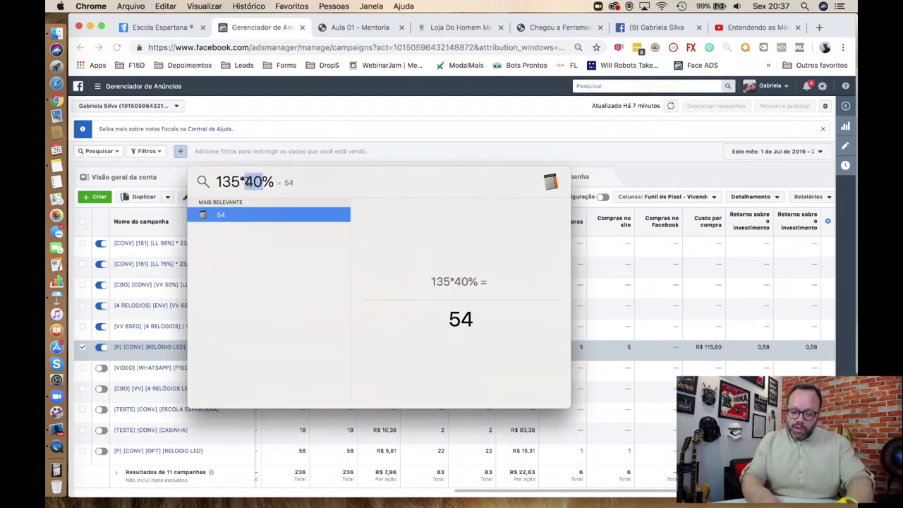
type("39")
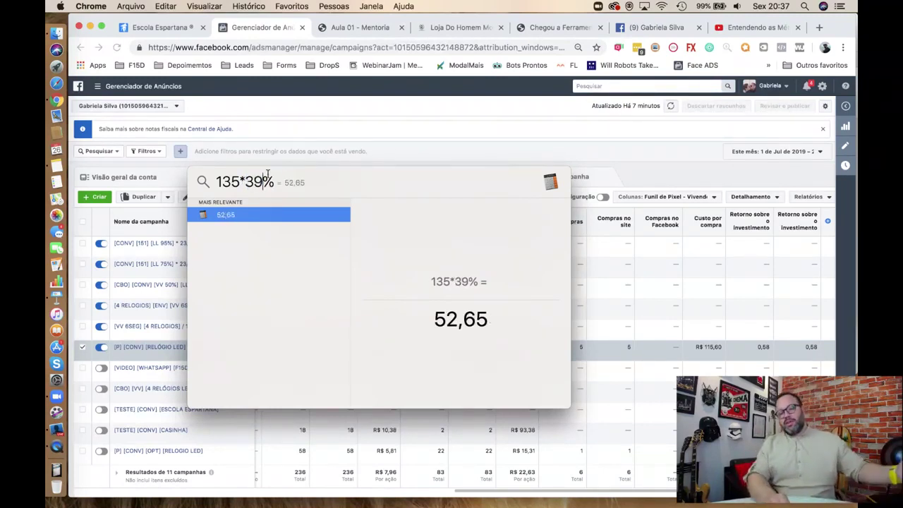
left_click(649, 174)
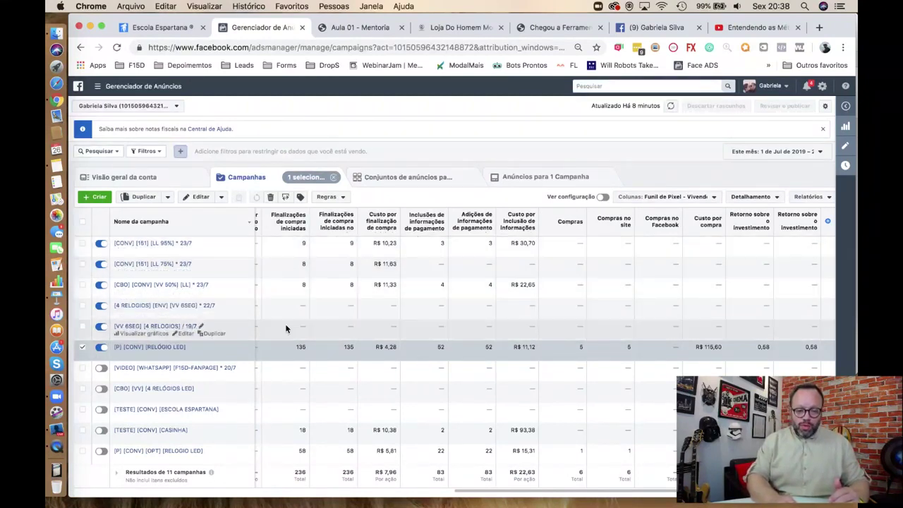
Return to the campaigns' landing page views and select the [CONV] [151] [LL 95%] * 23/7 campaign to check its funnel figures
scroll(286, 329, "left", 1)
scroll(286, 329, "left", 6)
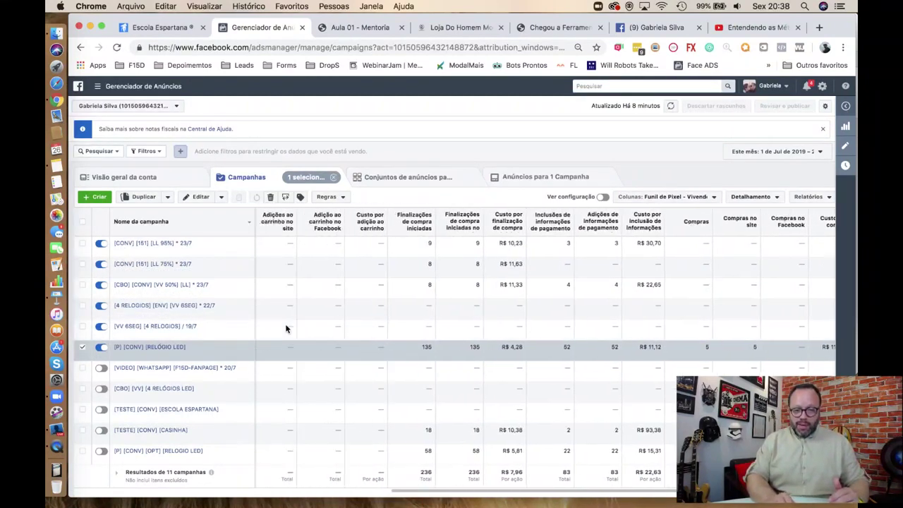
scroll(286, 328, "left", 2)
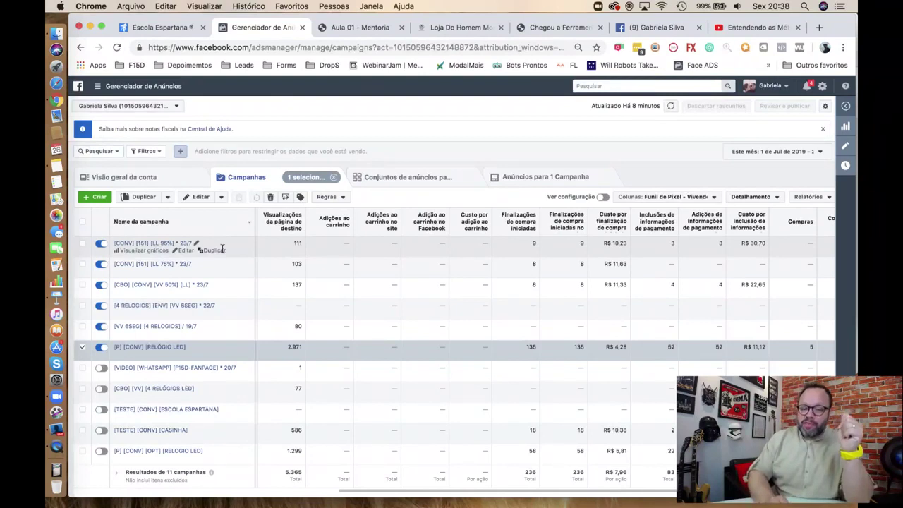
left_click(302, 245)
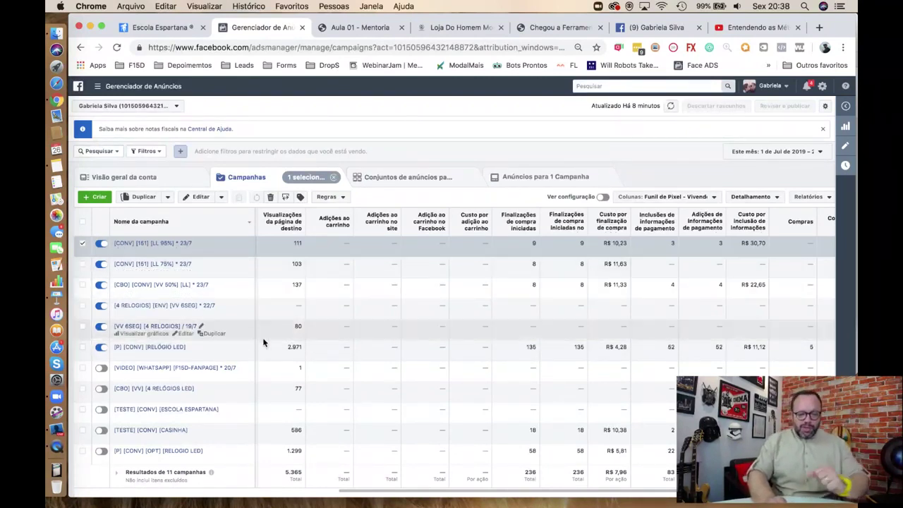
Open the ad sets of the [P] [CONV] [RELÓGIO LED] campaign and sort them by Resultados in descending order
left_click(150, 348)
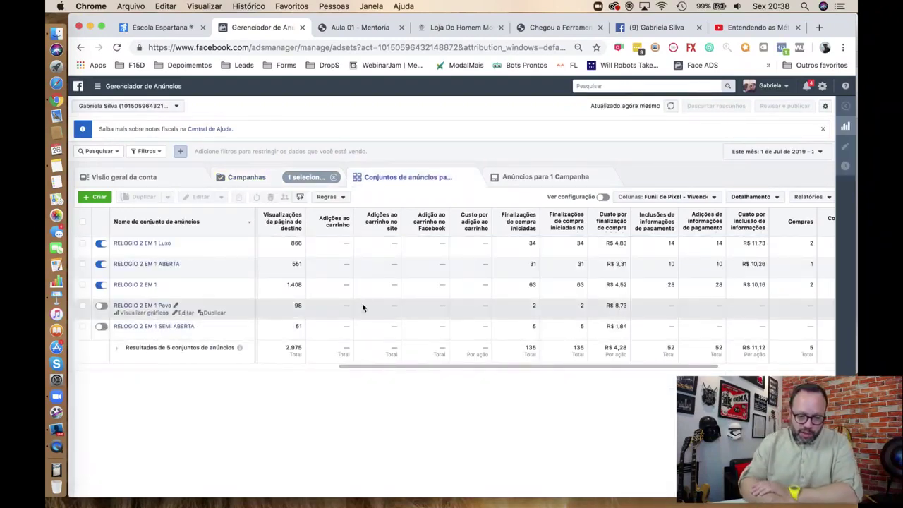
scroll(362, 306, "left", 3)
scroll(362, 306, "left", 10)
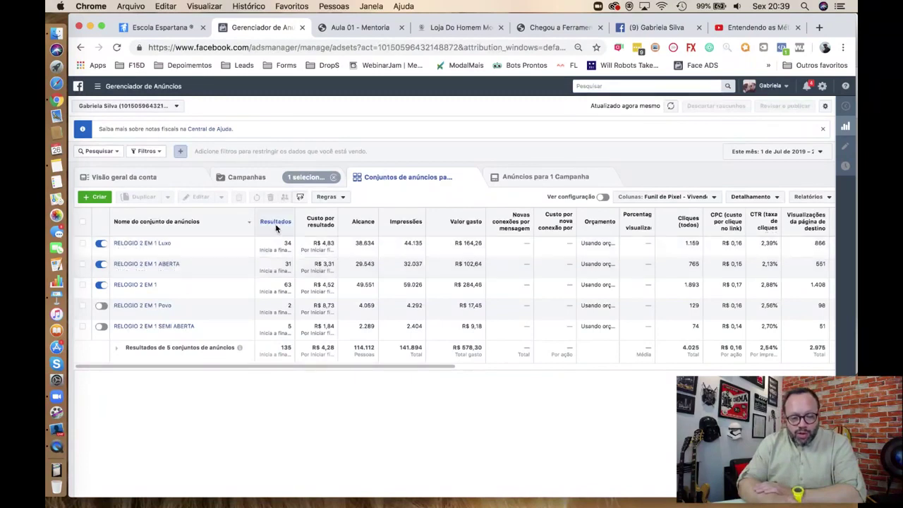
mouse_move(276, 226)
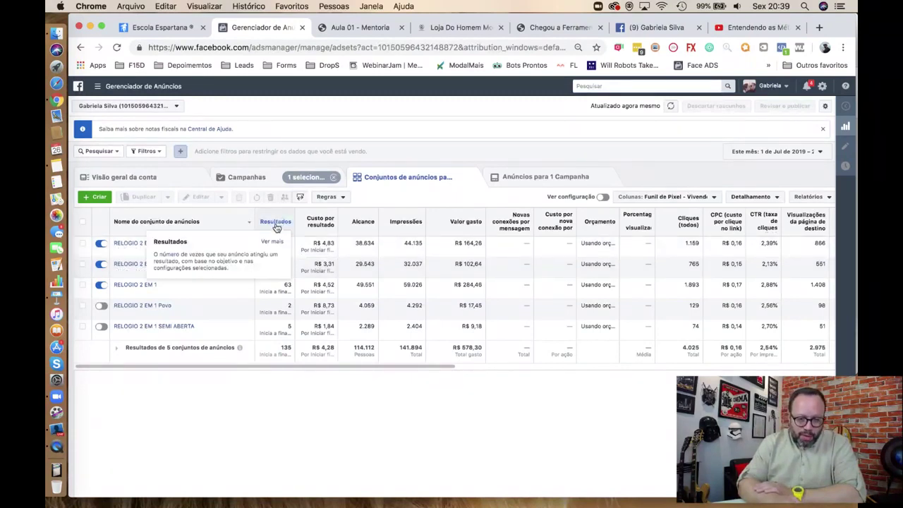
left_click(276, 223)
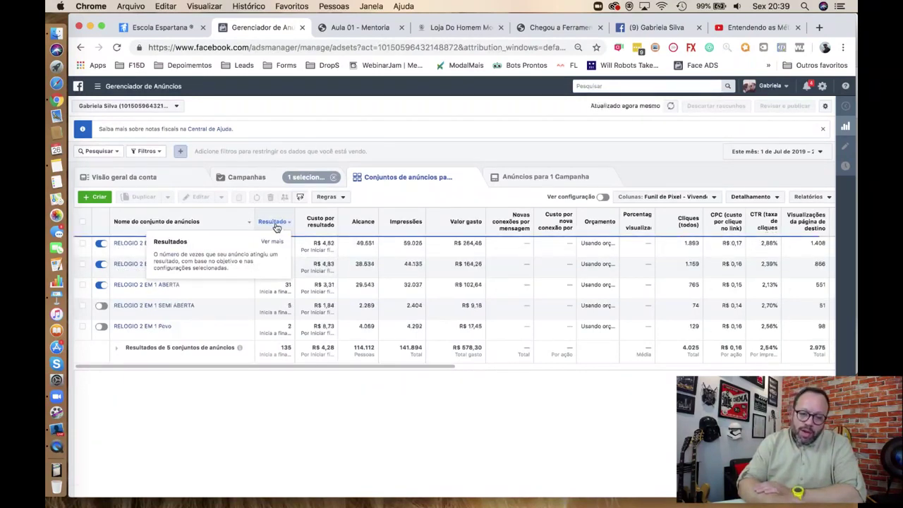
Open the RELOGIO 2 EM 1 ad set for editing and review its conversion event, schedule and audience settings
mouse_move(141, 244)
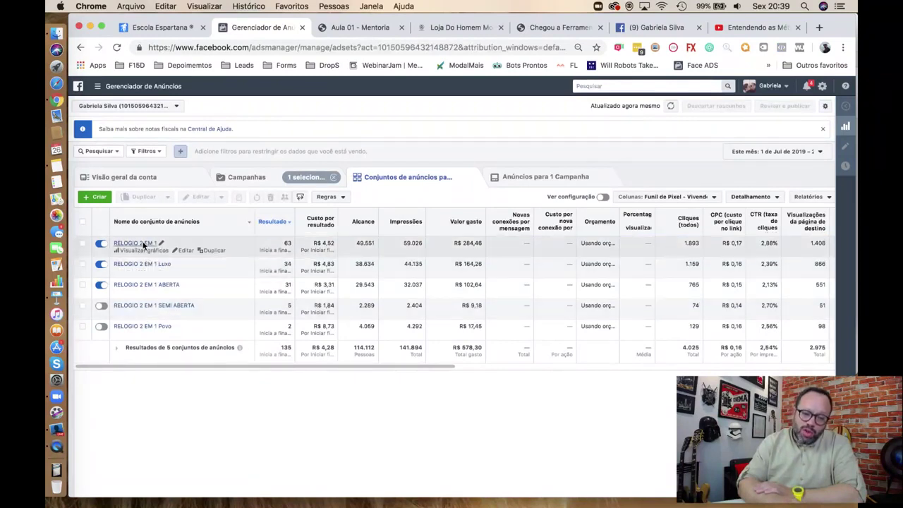
left_click(185, 253)
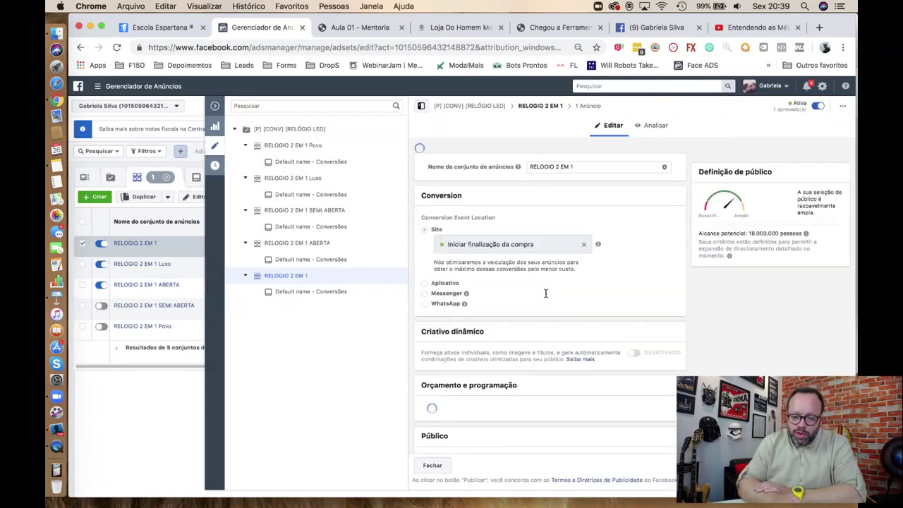
scroll(528, 369, "down", 2)
scroll(527, 371, "up", 1)
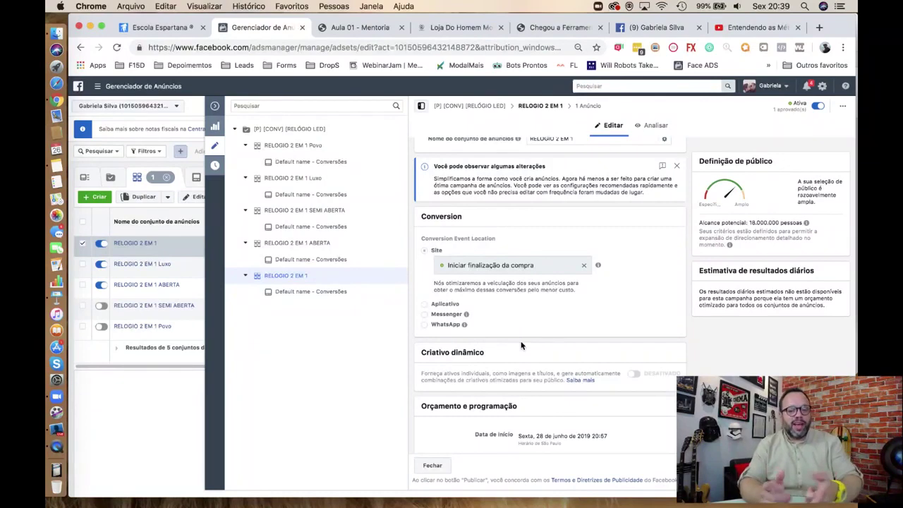
scroll(521, 345, "down", 10)
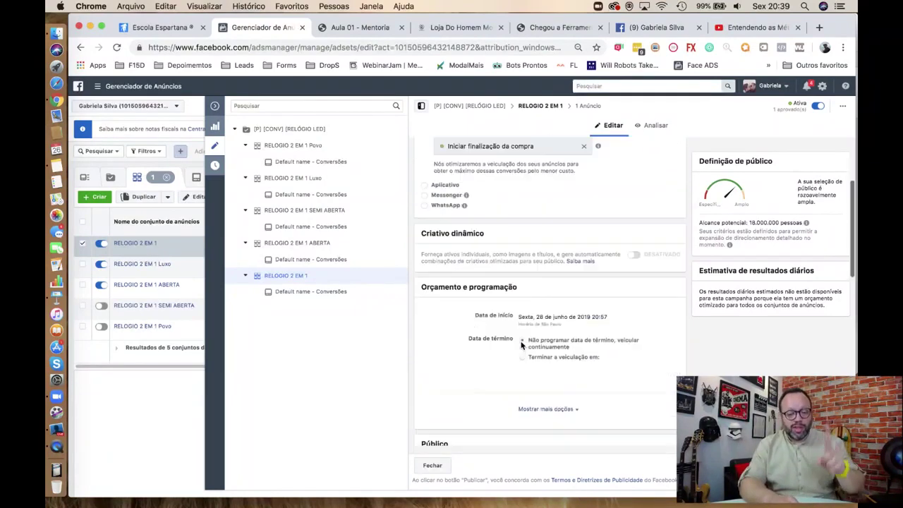
scroll(521, 345, "down", 2)
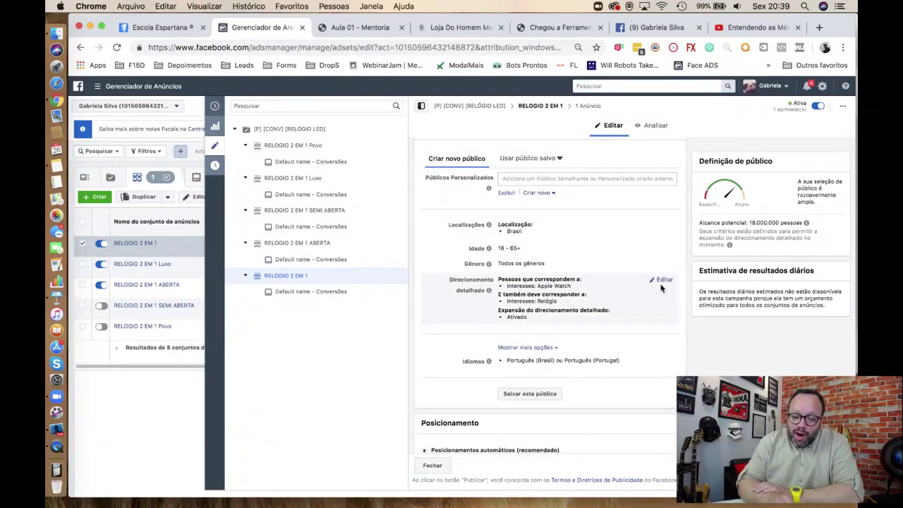
Expand the detailed targeting of RELOGIO 2 EM 1 and examine its interest layers and targeting expansion option
left_click(664, 281)
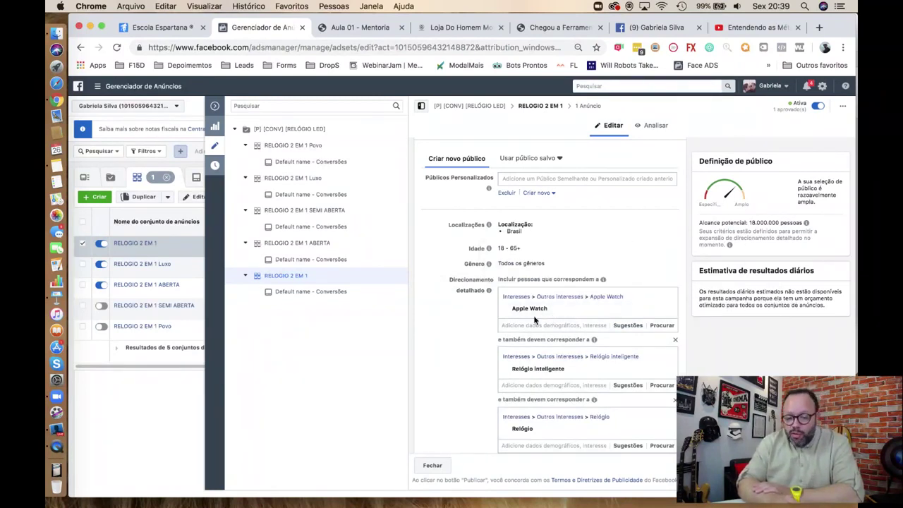
mouse_move(538, 371)
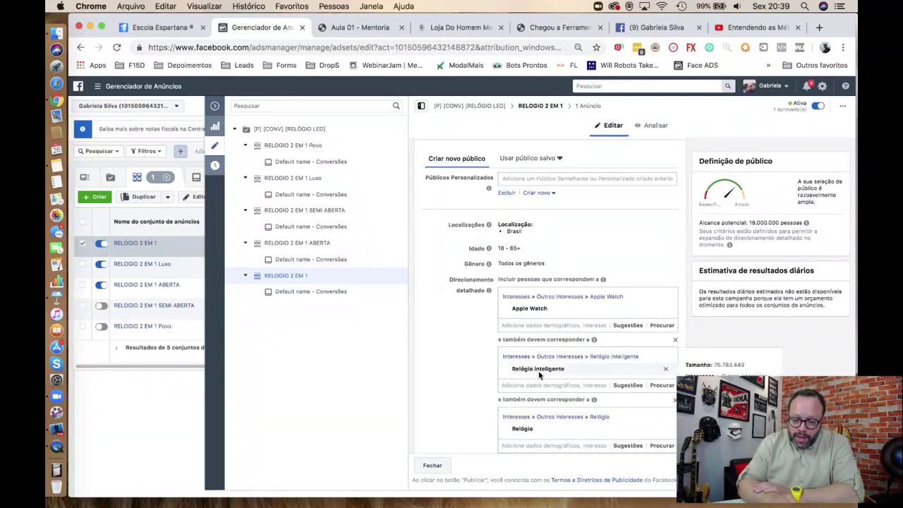
scroll(459, 400, "down", 5)
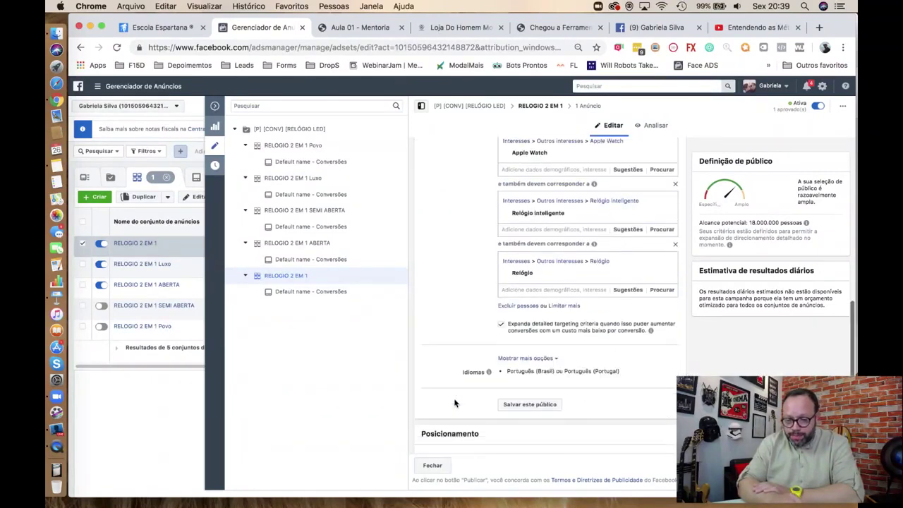
scroll(480, 374, "up", 1)
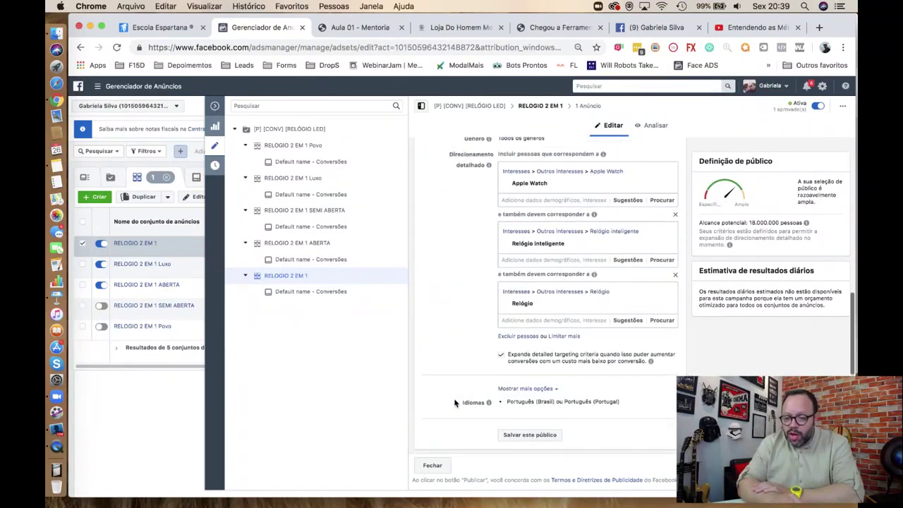
Switch the RELOGIO 2 EM 1 detailed targeting expansion off and on again, and discard the draft
left_click(502, 358)
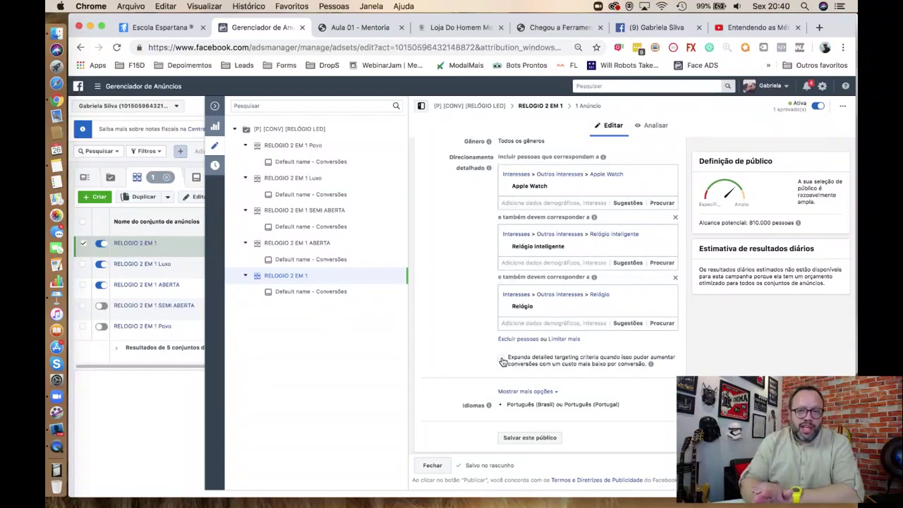
left_click(502, 359)
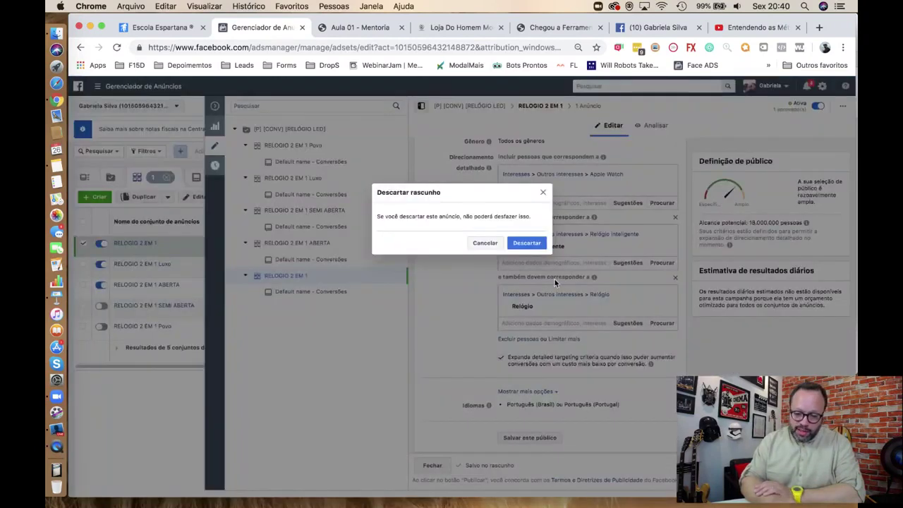
left_click(526, 243)
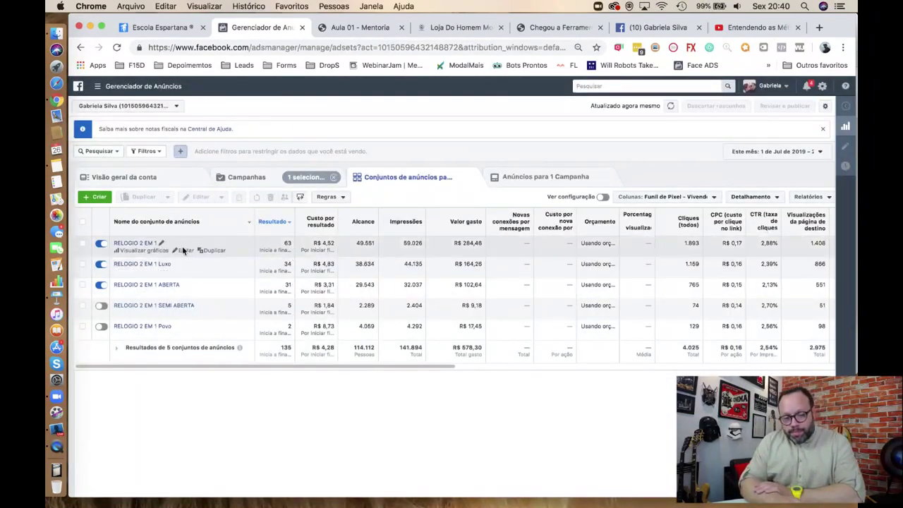
Select the RELOGIO 2 EM 1 ad set and review its amount spent, clicks, CTR, landing page views and initiated checkouts
mouse_move(284, 245)
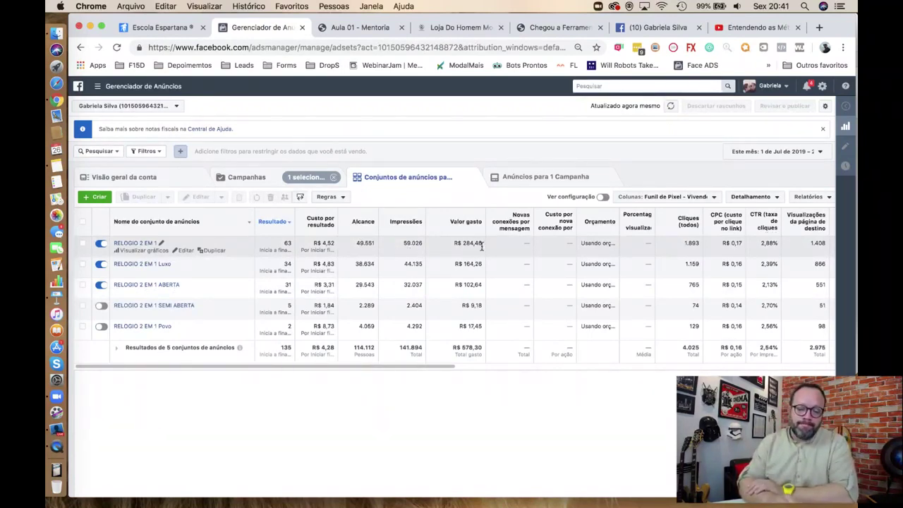
scroll(481, 247, "right", 5)
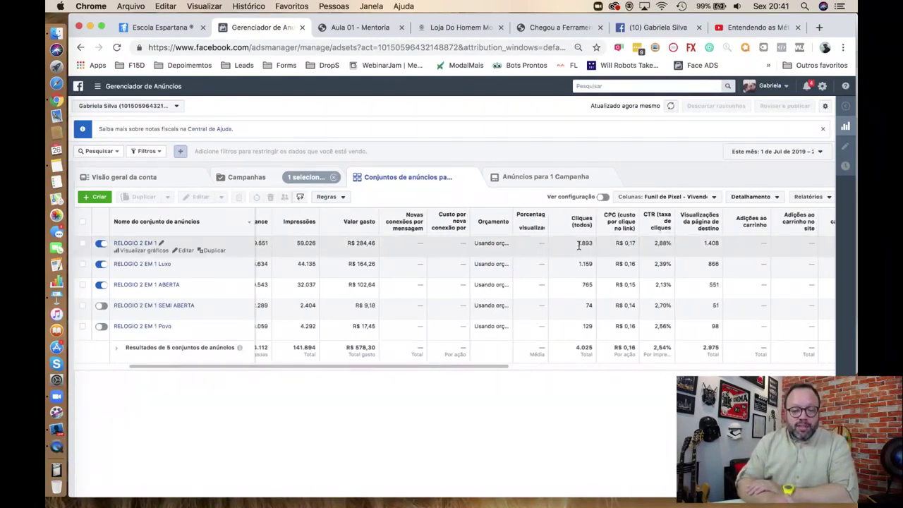
left_click(659, 244)
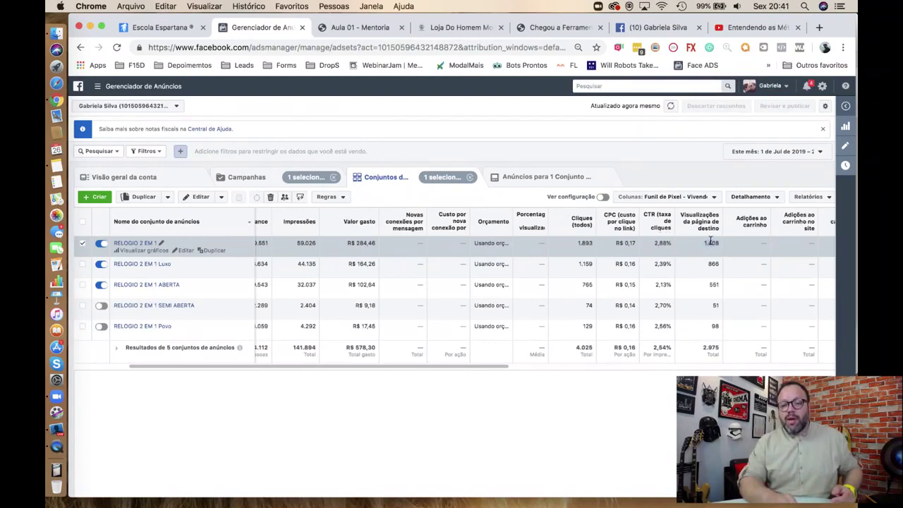
scroll(710, 241, "right", 6)
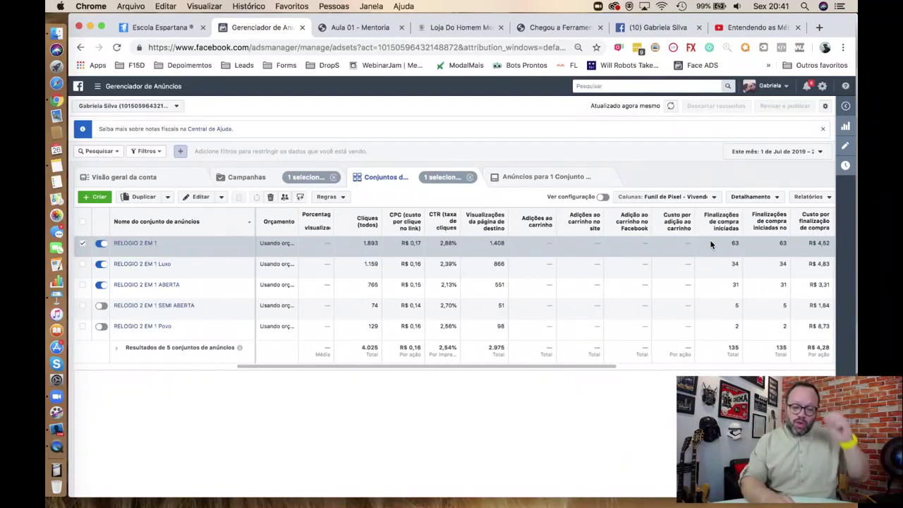
scroll(711, 244, "right", 1)
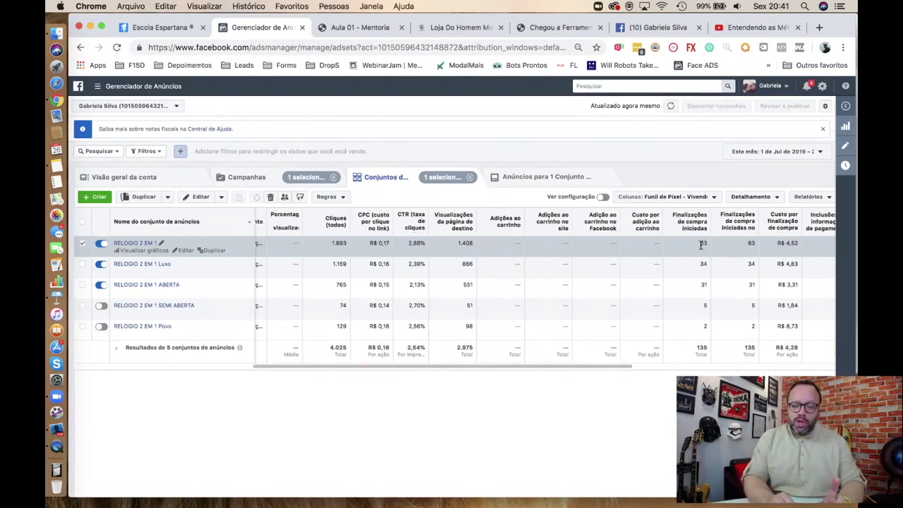
scroll(702, 245, "right", 2)
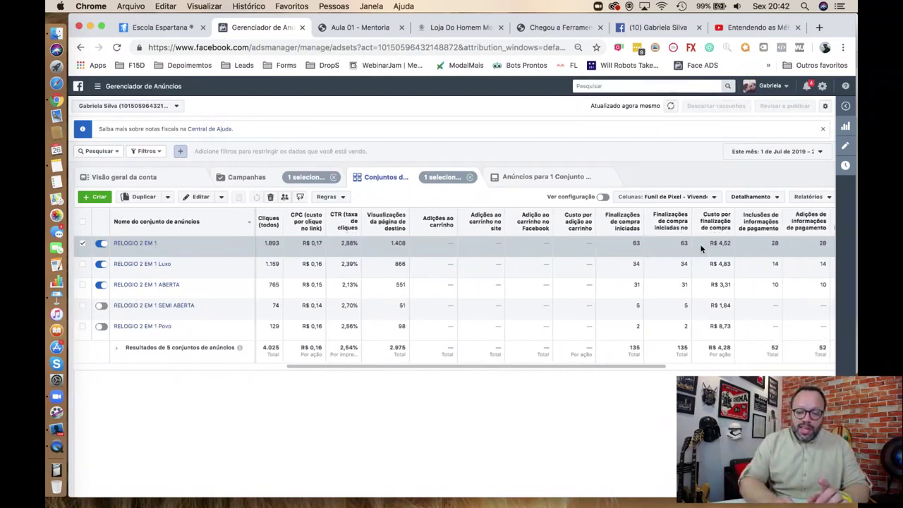
Compare the RELOGIO 2 EM 1 ad set's initiated checkouts with its payment info inclusions, and examine its landing page views up close
double_click(637, 242)
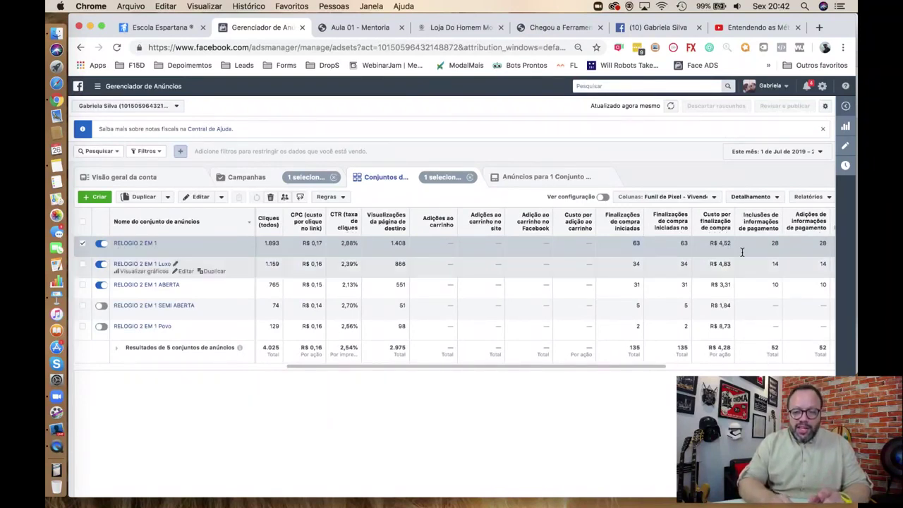
left_click(774, 244)
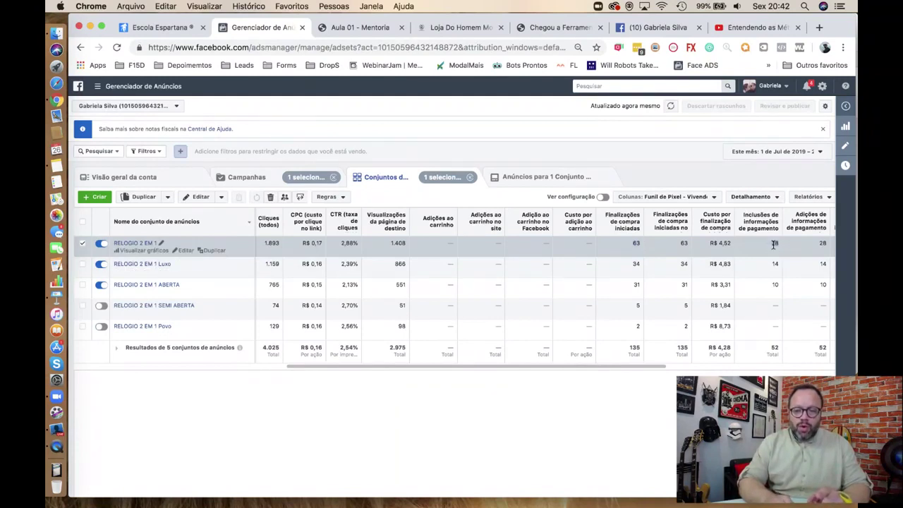
double_click(774, 244)
scroll(741, 247, "right", 3)
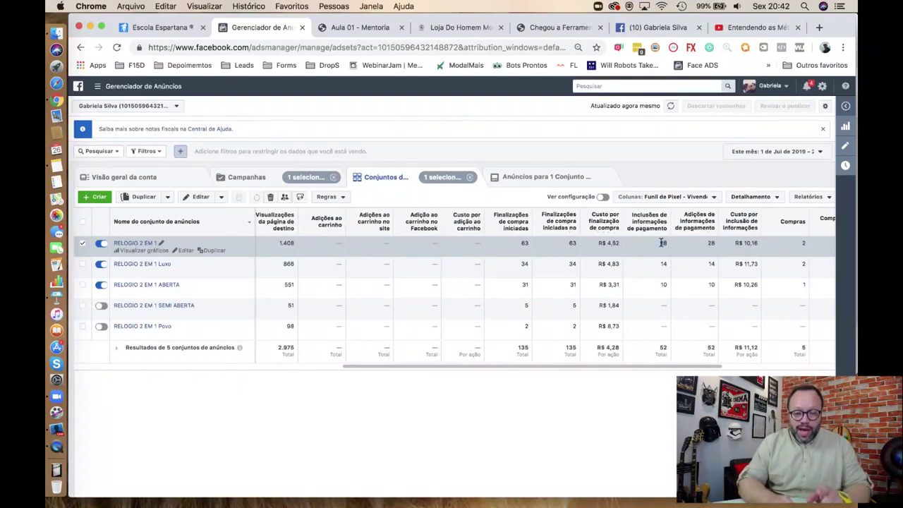
double_click(573, 243)
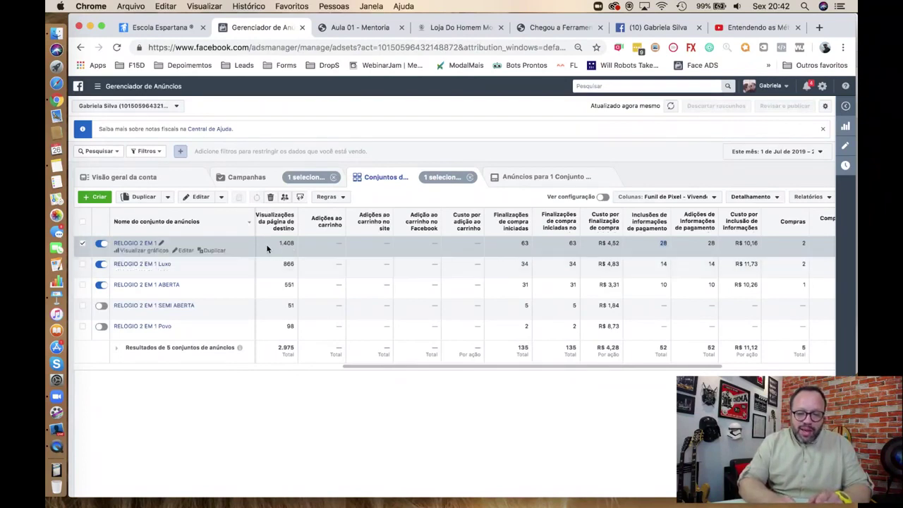
double_click(665, 243)
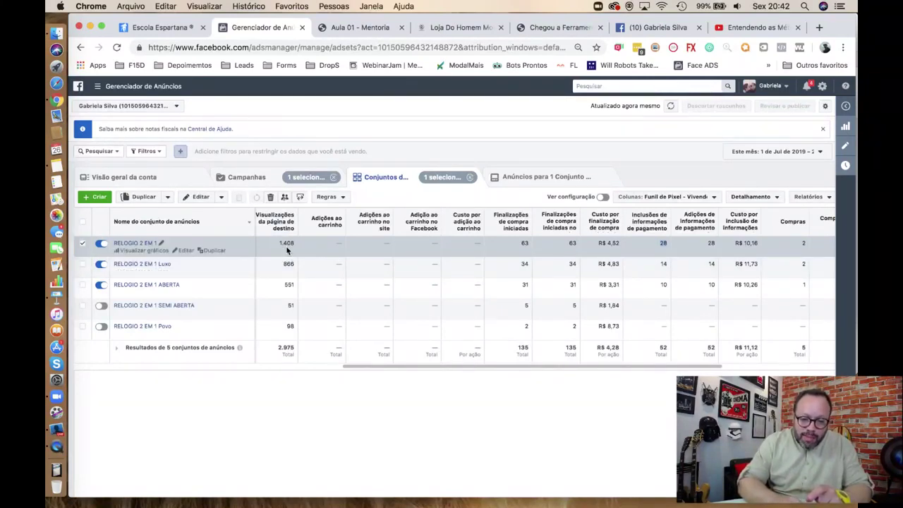
scroll(286, 246, "up", 5)
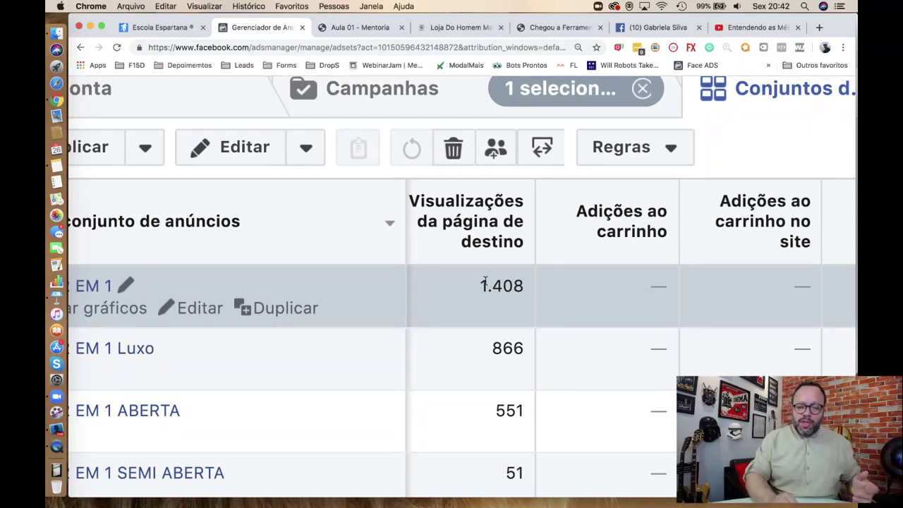
scroll(485, 283, "down", 5)
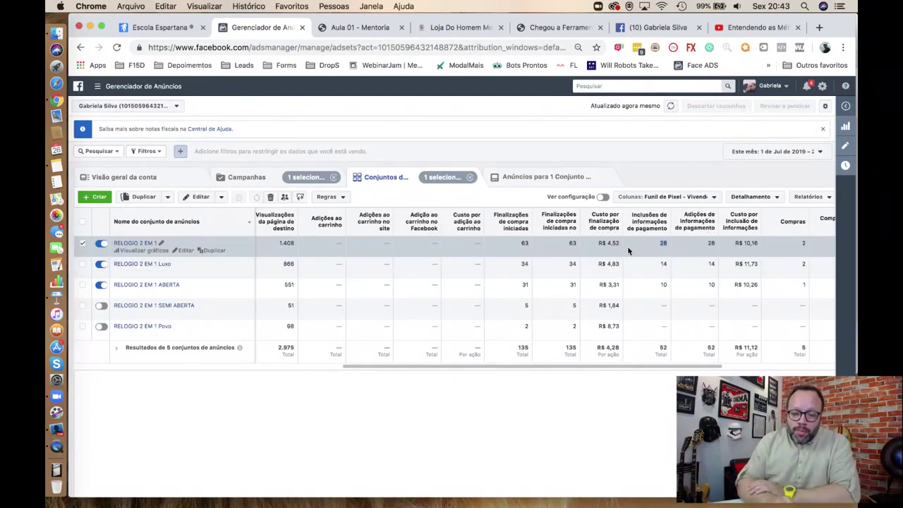
Review the RELOGIO 2 EM 1 ad set's purchases, cost per purchase and return on investment
scroll(629, 250, "right", 5)
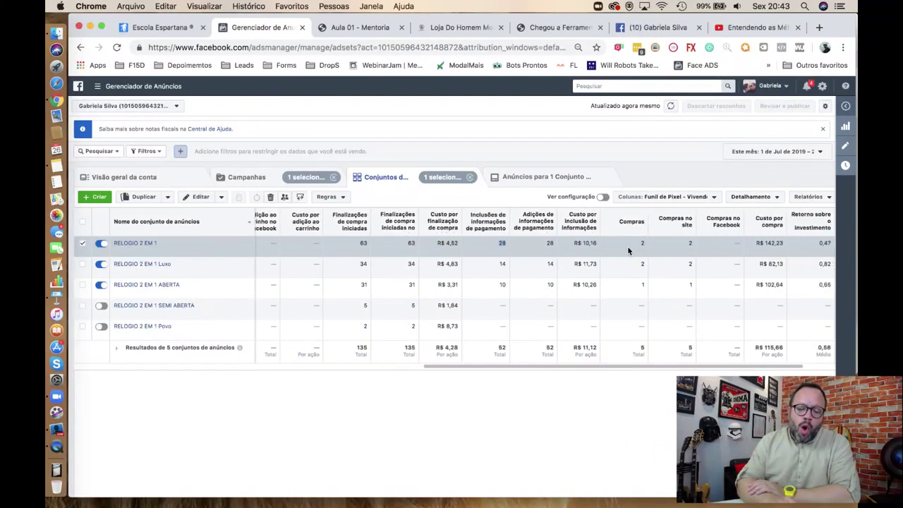
scroll(627, 246, "right", 1)
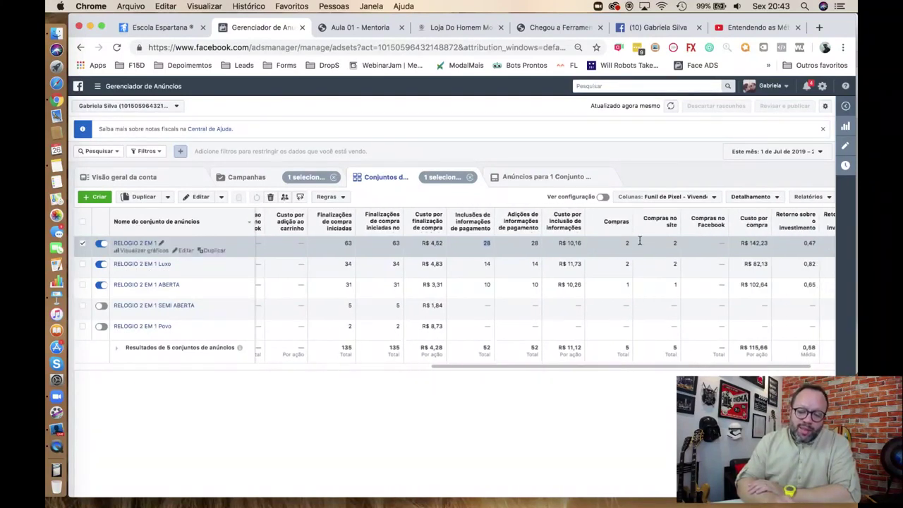
double_click(751, 243)
scroll(751, 243, "right", 2)
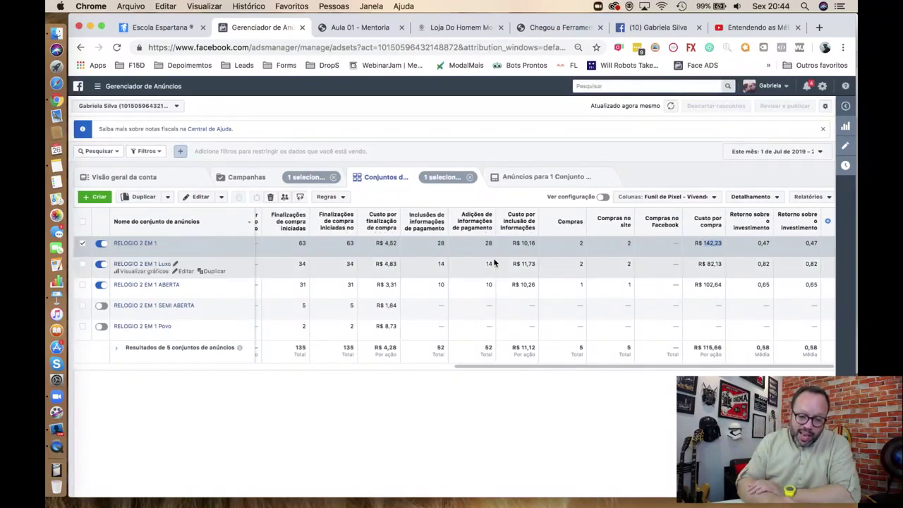
Compare the RELOGIO 2 EM 1 ad set's amount spent with its clicks, initiated checkouts, payment info inclusions and purchases
scroll(494, 263, "left", 10)
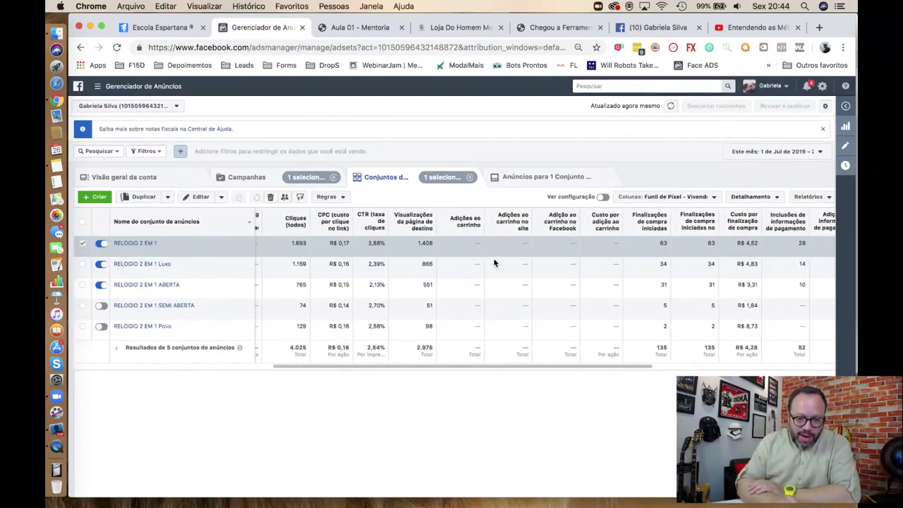
scroll(372, 254, "left", 6)
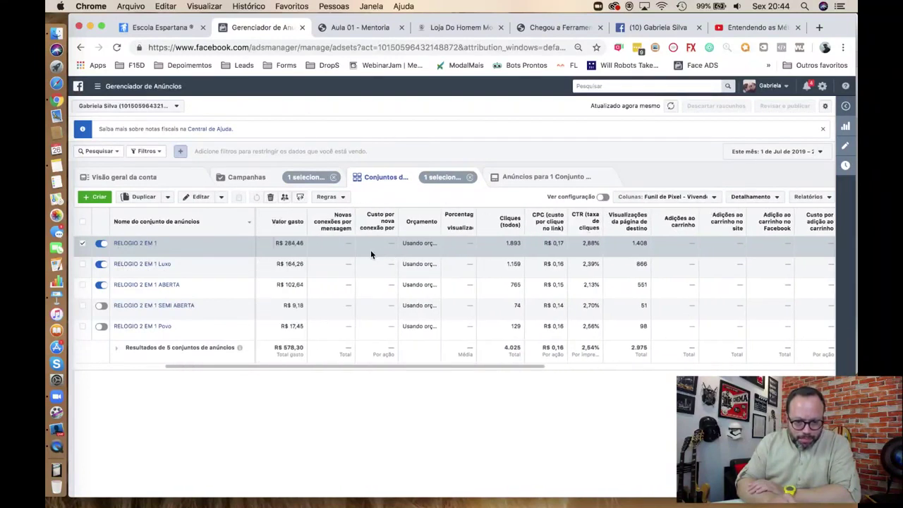
scroll(370, 250, "left", 2)
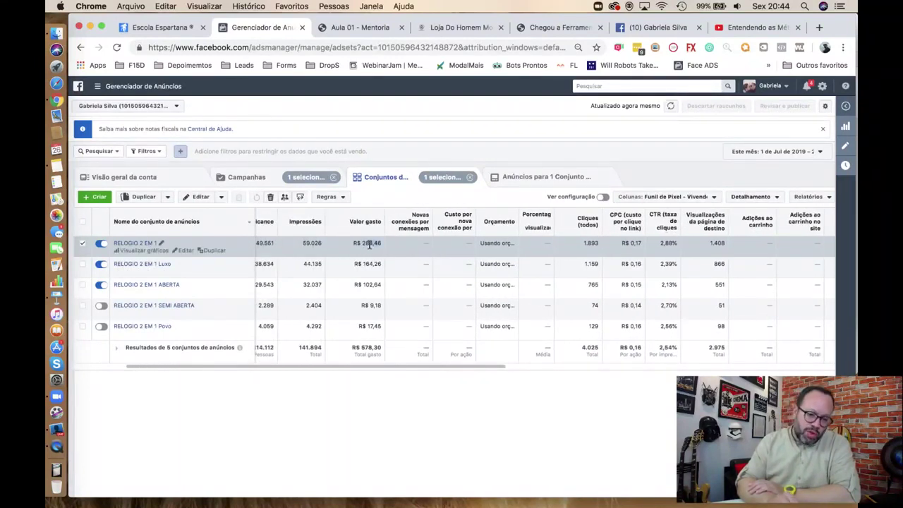
double_click(369, 244)
scroll(457, 241, "right", 1)
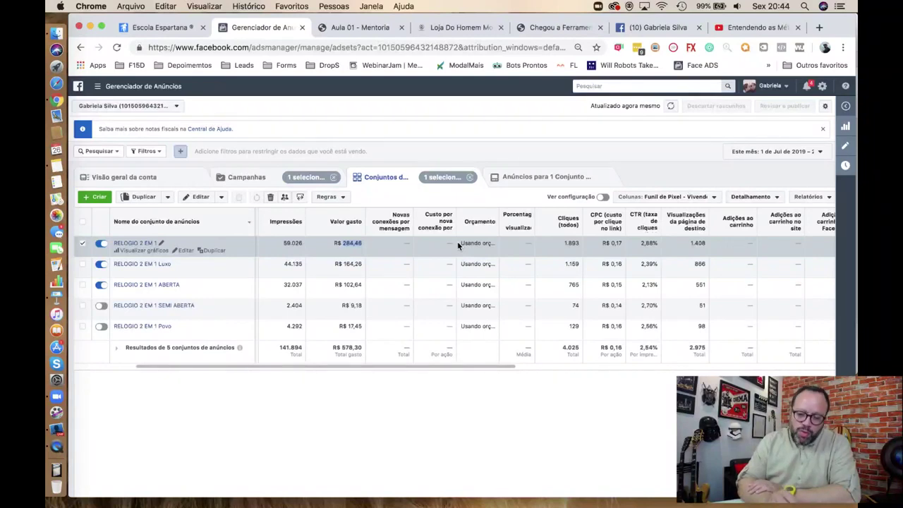
scroll(457, 241, "right", 8)
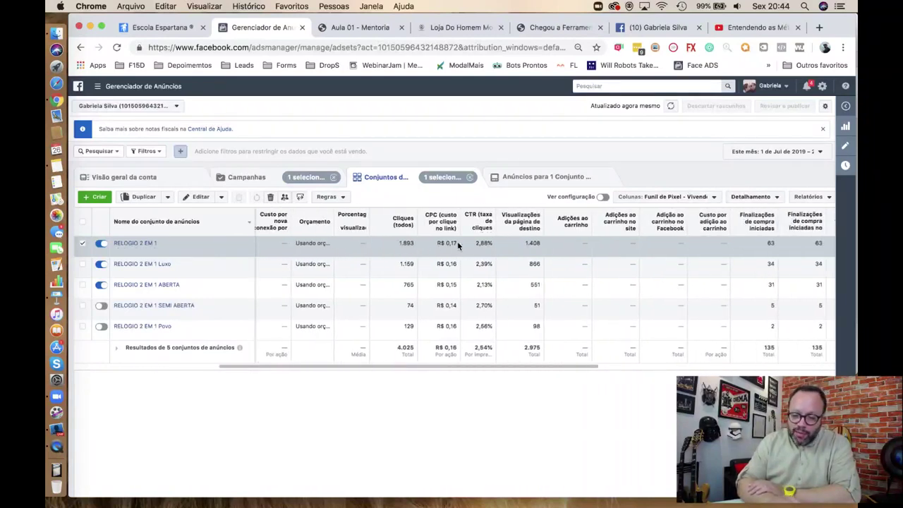
scroll(457, 242, "right", 10)
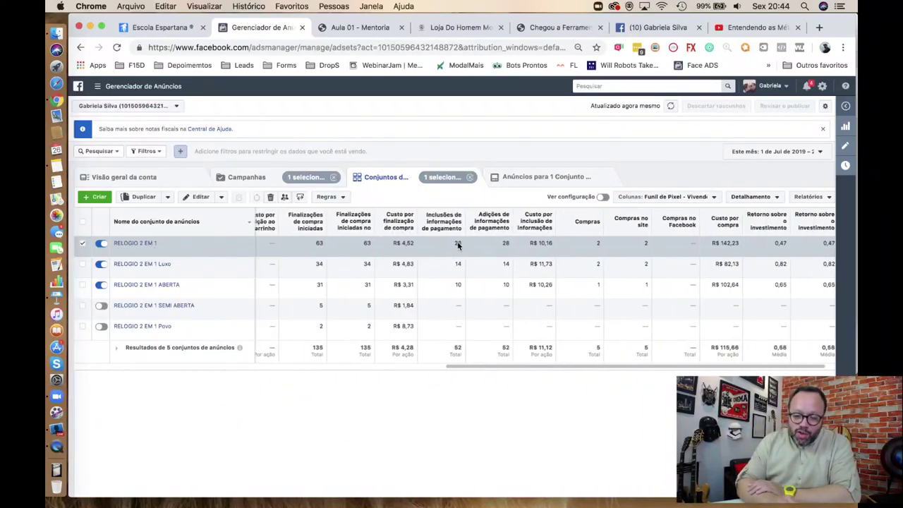
scroll(457, 241, "right", 1)
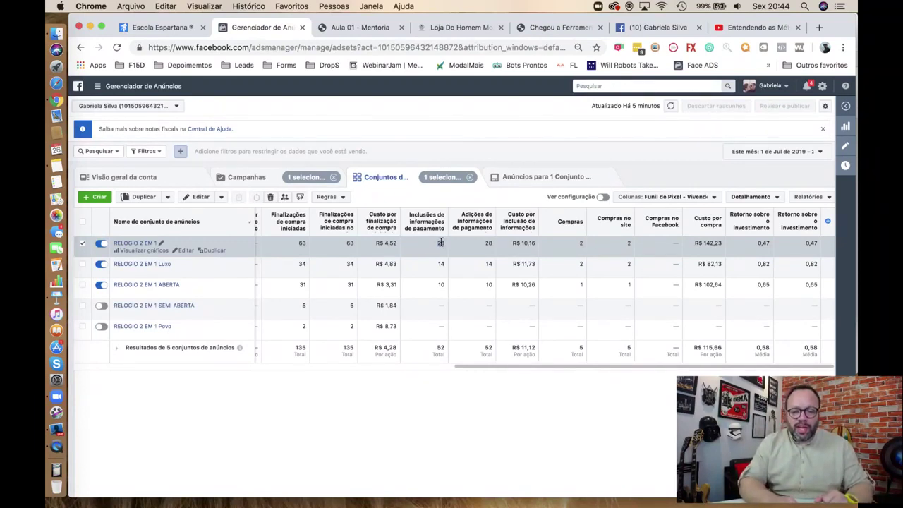
Go back to the RELOGIO 2 EM 1 ad set's amount spent and calculate 284/20 in Spotlight
scroll(440, 243, "left", 5)
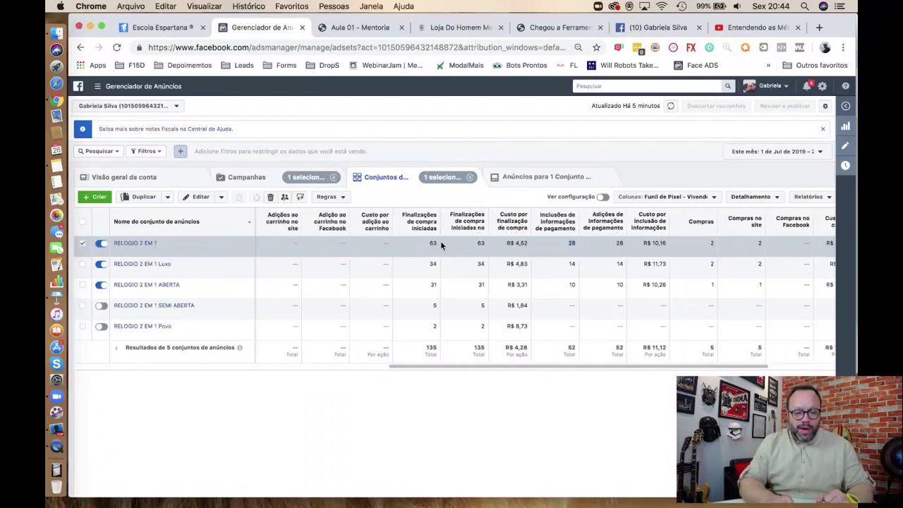
scroll(441, 245, "left", 5)
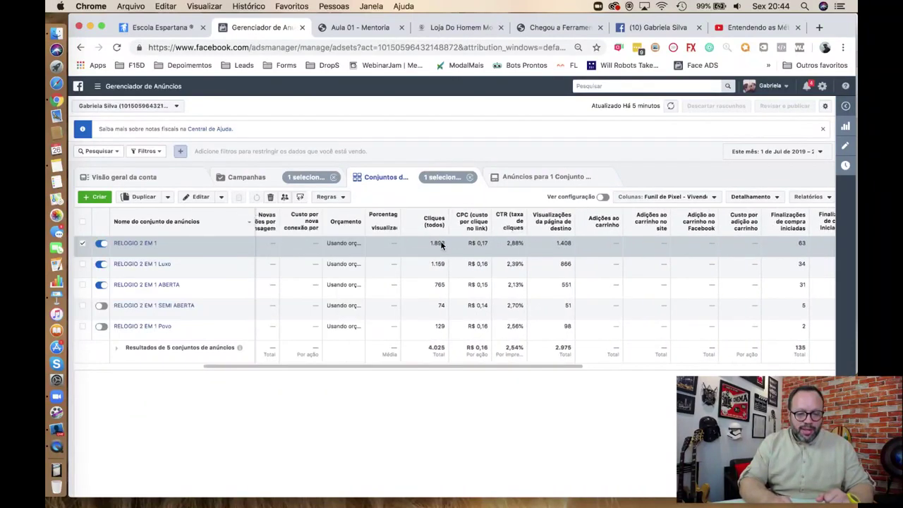
scroll(442, 245, "left", 5)
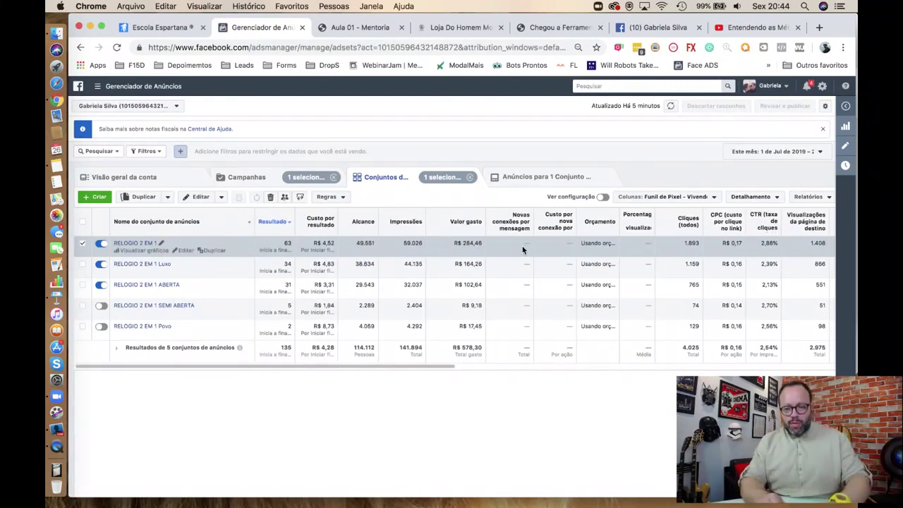
key("super+space")
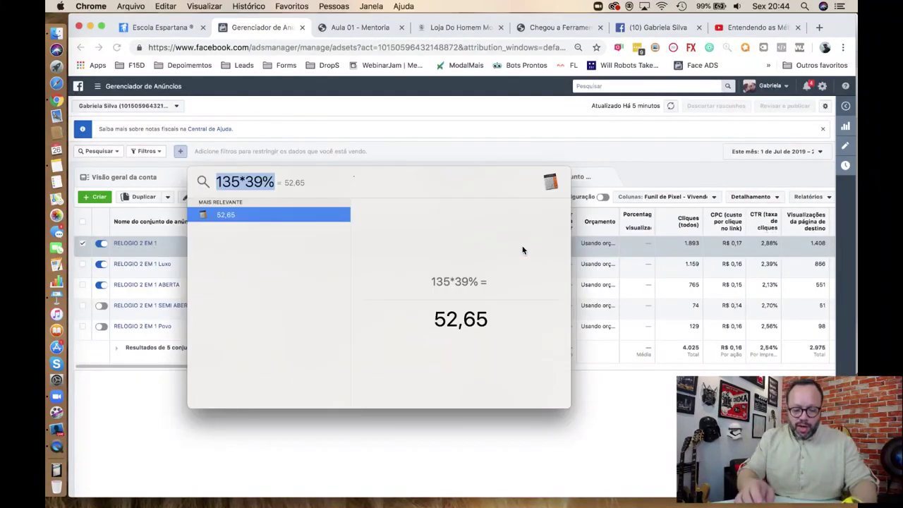
type("28")
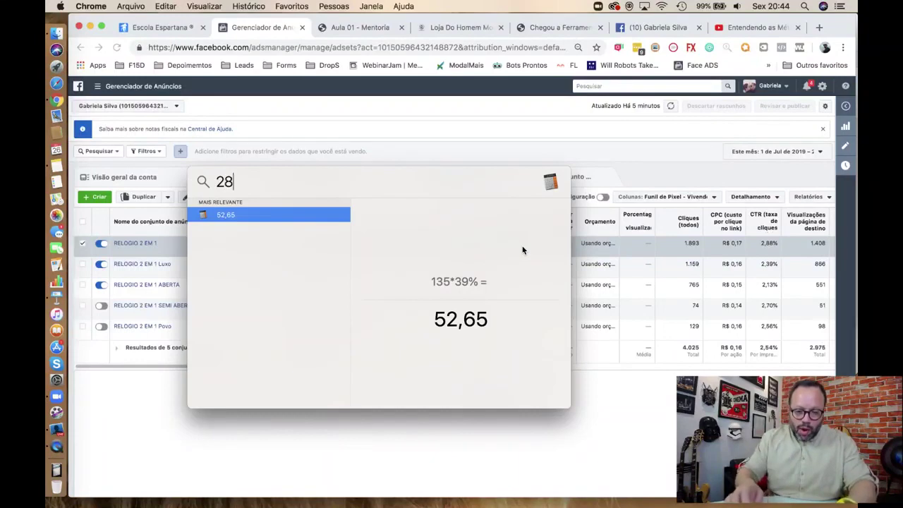
type("4/20")
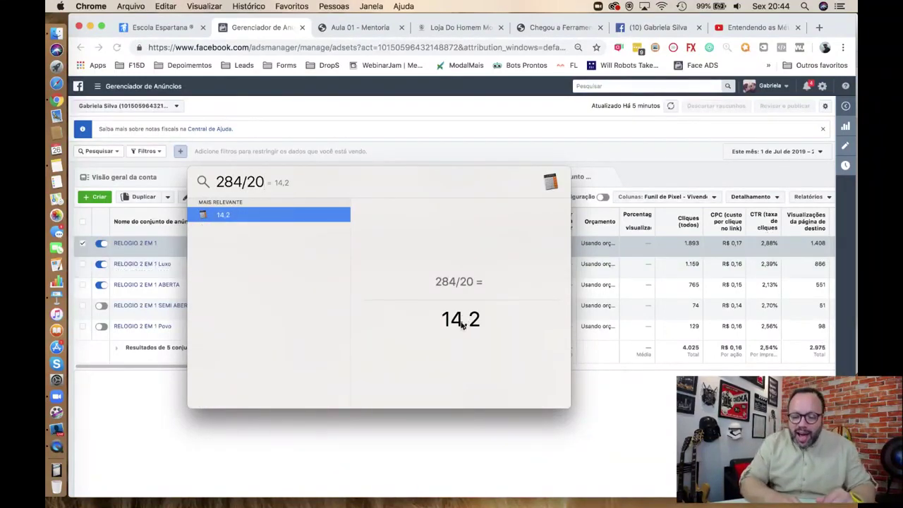
left_click_drag(443, 319, 511, 318)
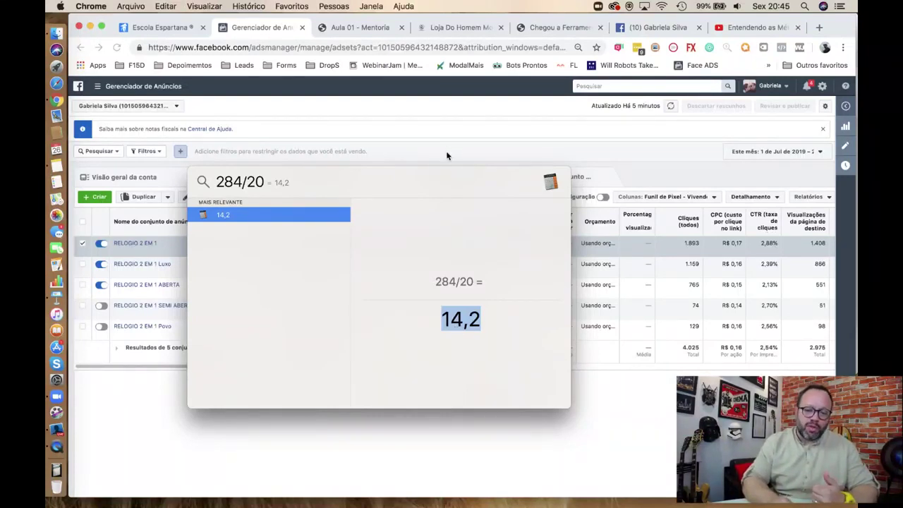
key("Escape")
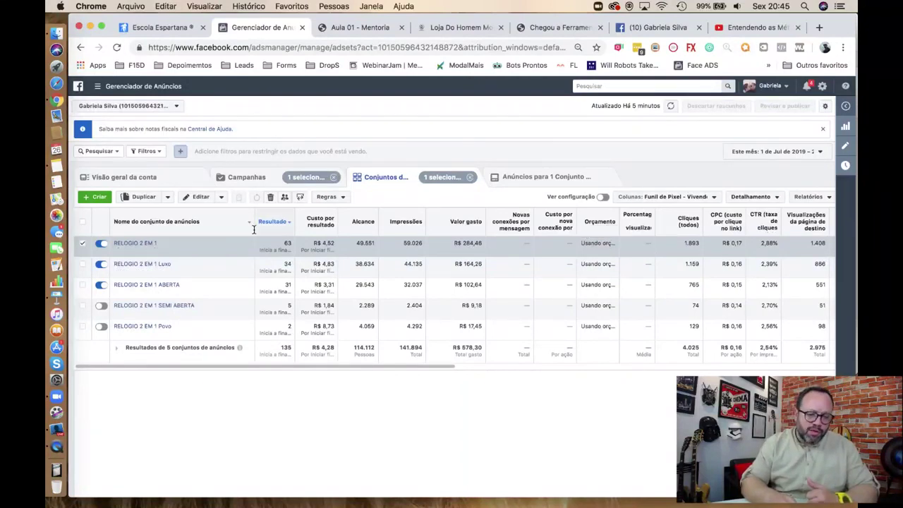
Return to the campaign list and calculate 35+14+28 in Spotlight, then clear and dismiss the calculation
left_click(255, 181)
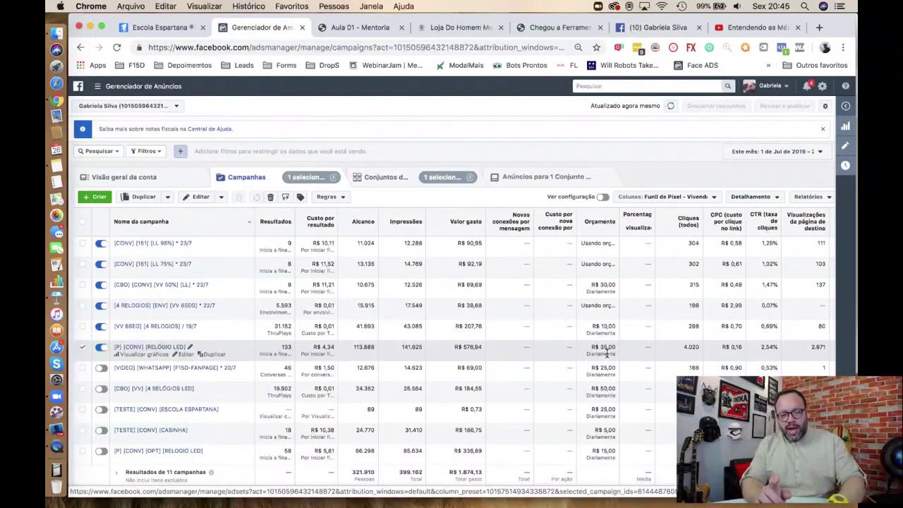
key("super+space")
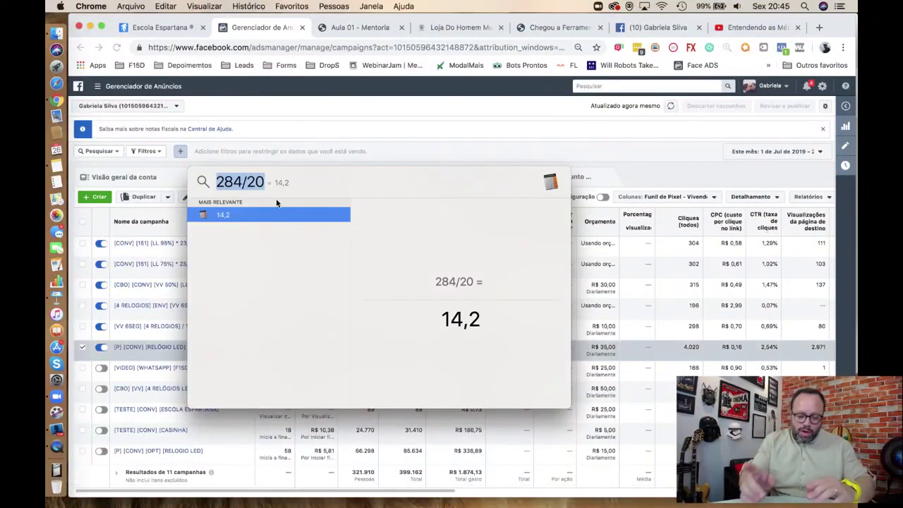
type("35")
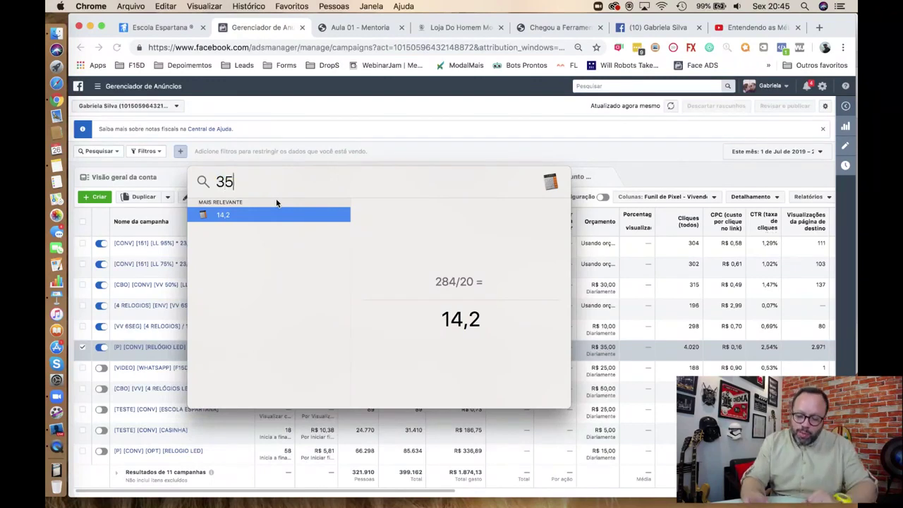
type("+1")
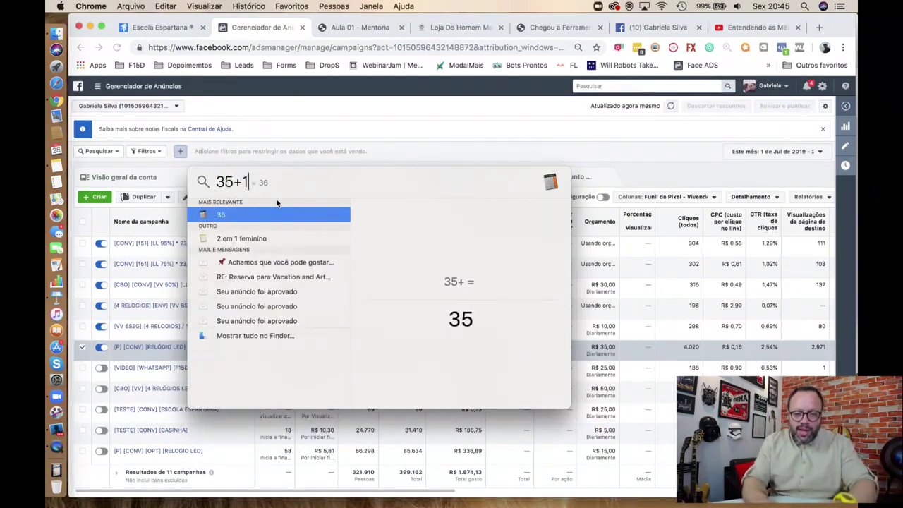
type("4")
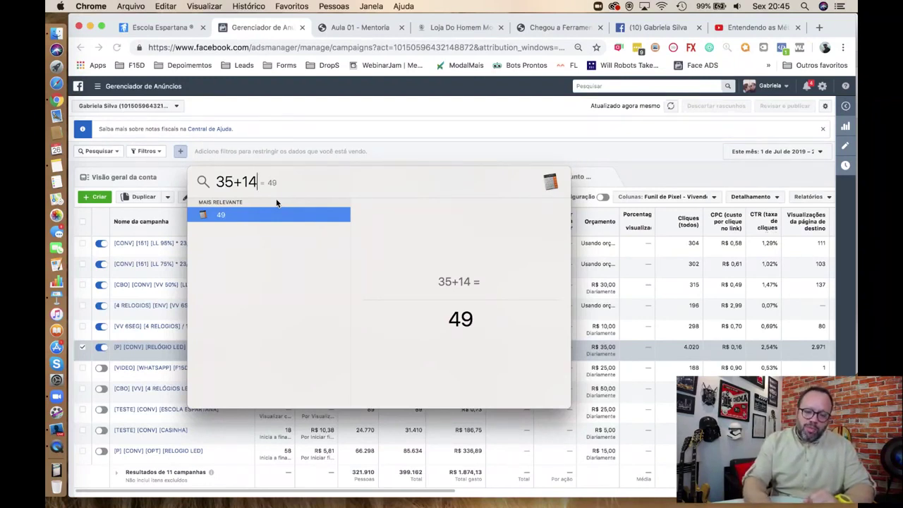
type("+28")
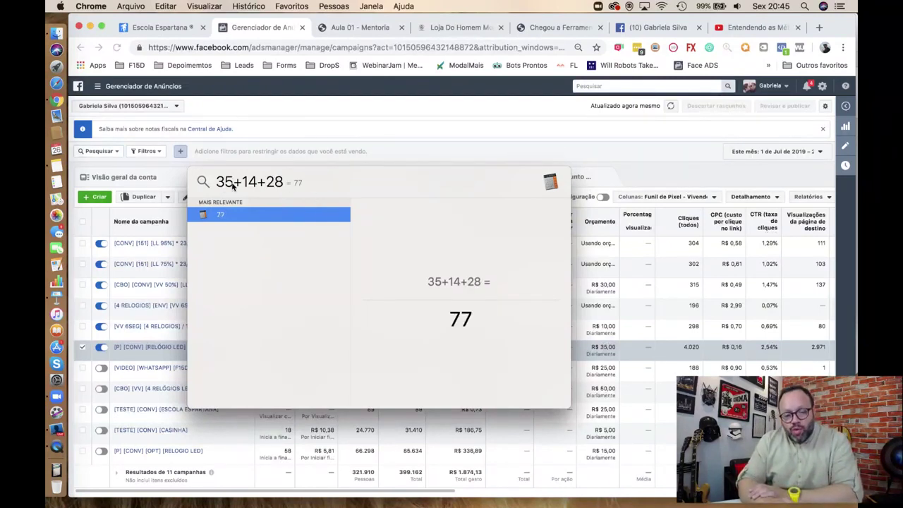
left_click_drag(218, 185, 312, 185)
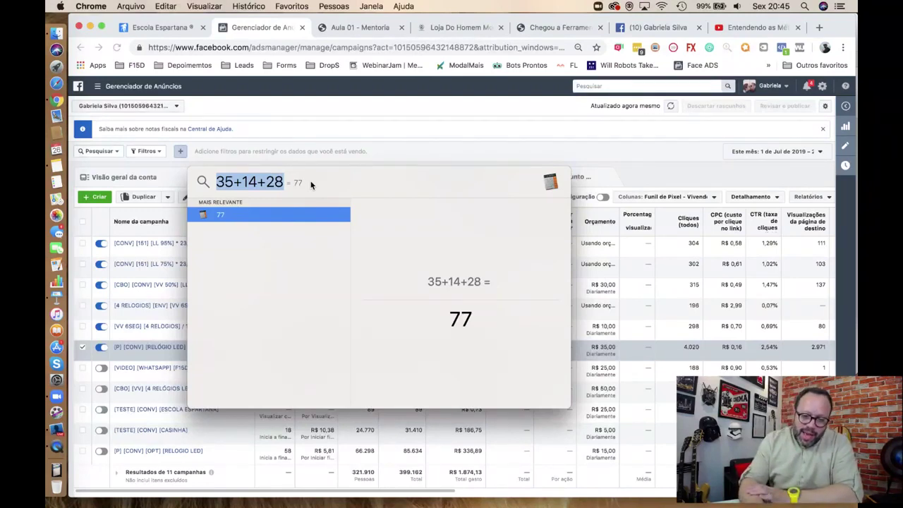
key("BackSpace")
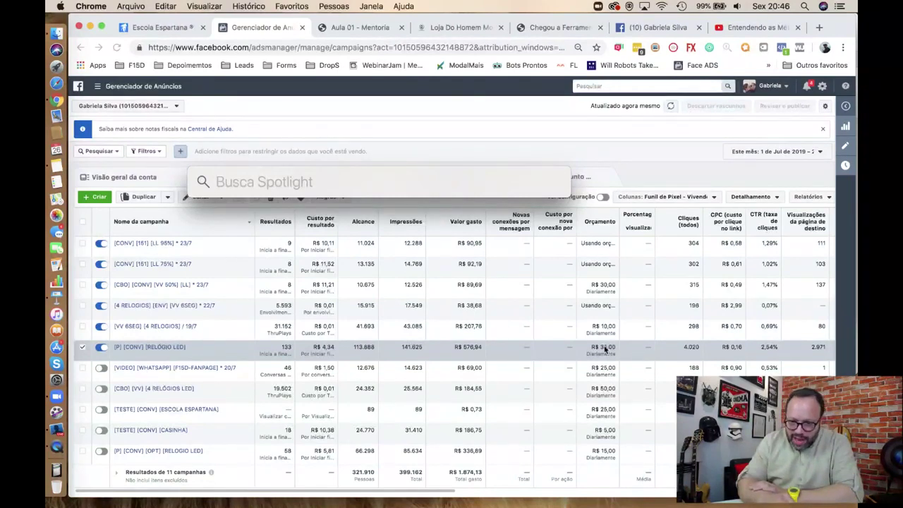
key("Escape")
Open the ad sets of the [P] [CONV] [RELÓGIO LED] campaign and review RELOGIO 2 EM 1's funnel metrics through to cost per purchase
left_click(160, 347)
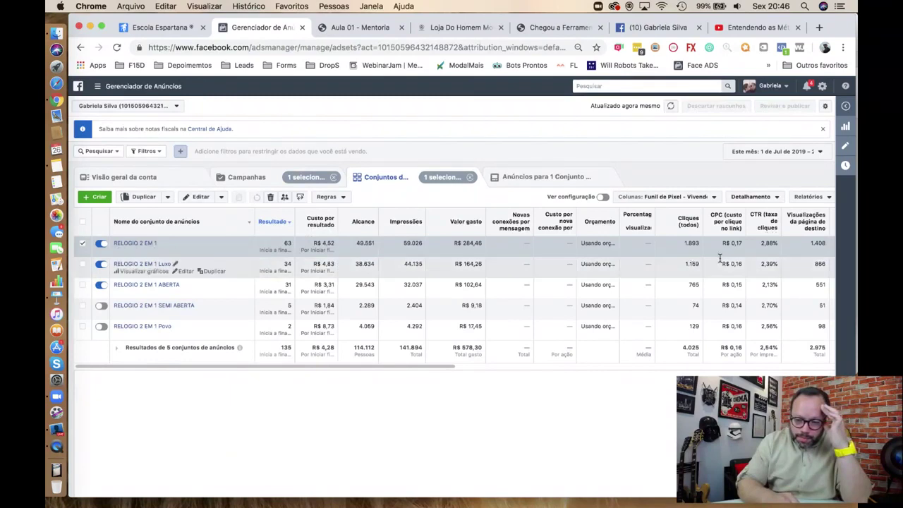
scroll(743, 241, "right", 4)
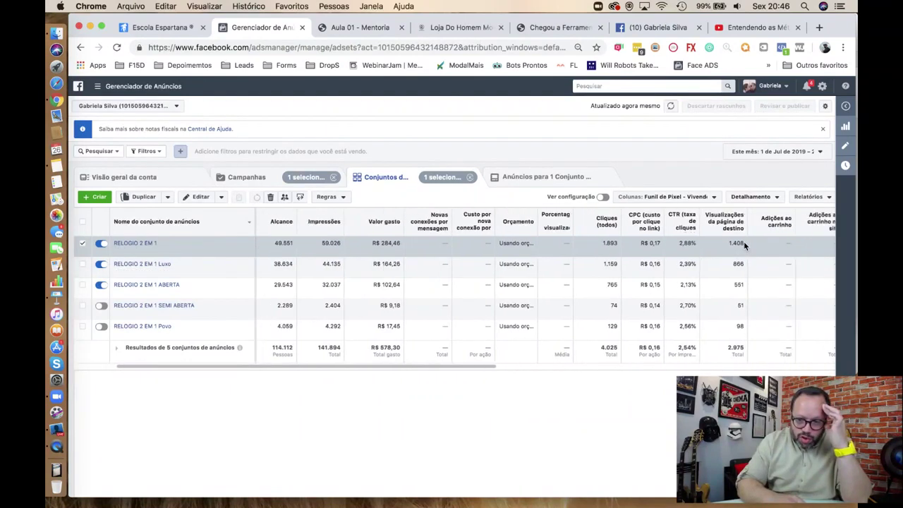
scroll(744, 241, "right", 6)
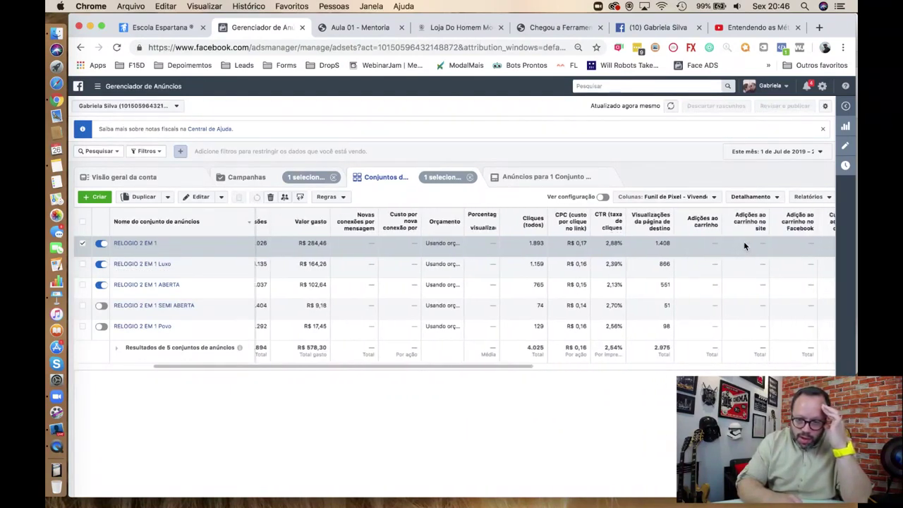
scroll(743, 241, "right", 6)
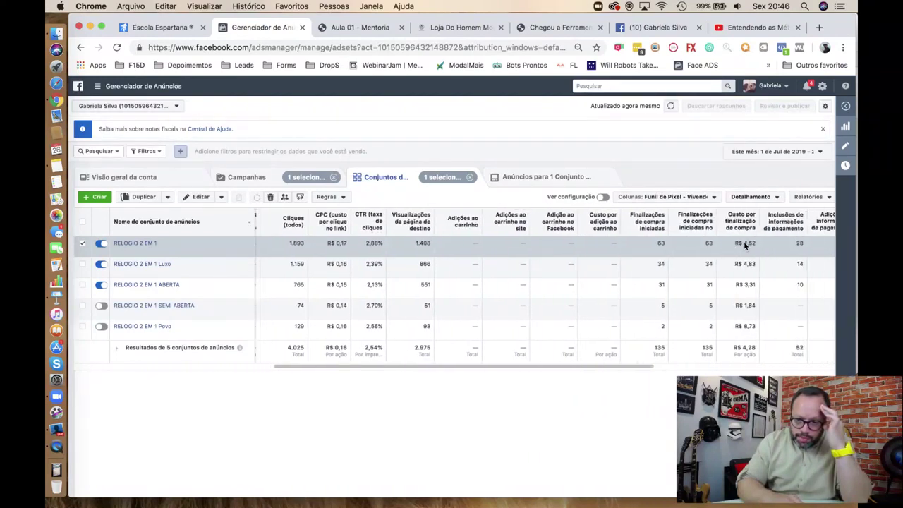
scroll(744, 241, "right", 5)
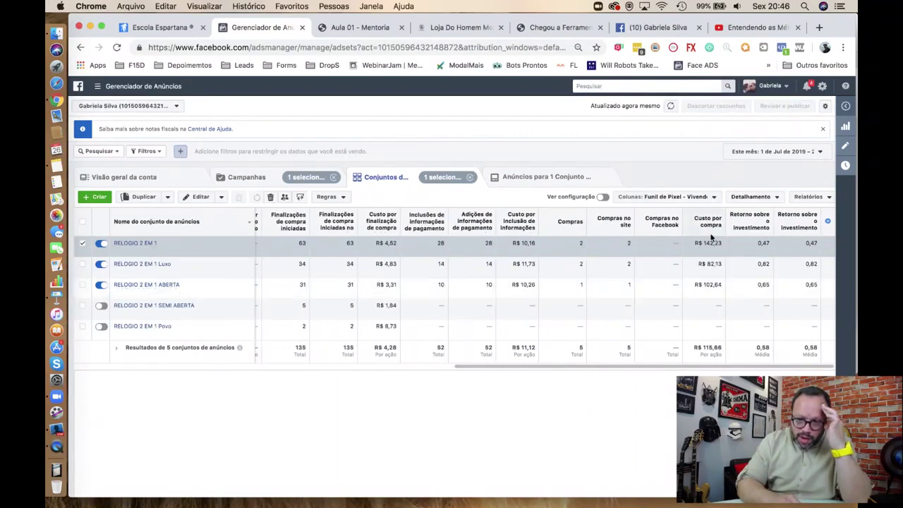
scroll(708, 242, "left", 10)
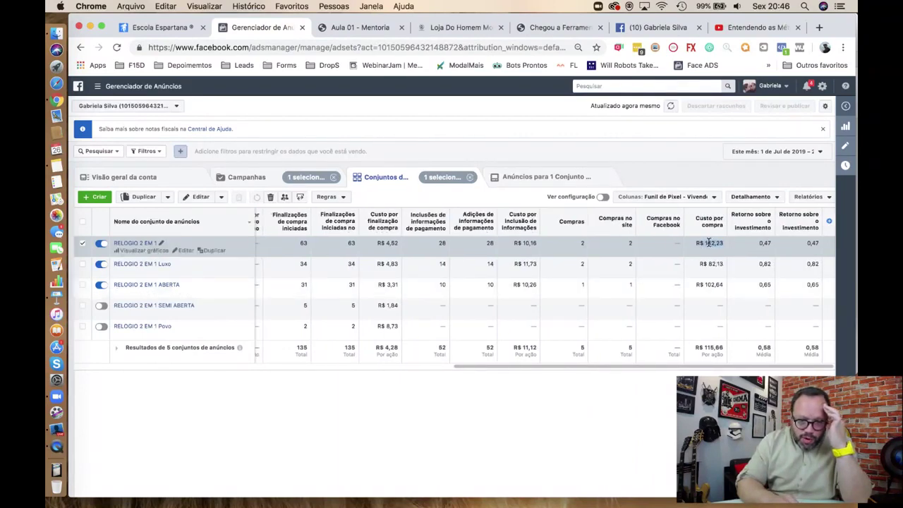
scroll(709, 243, "left", 10)
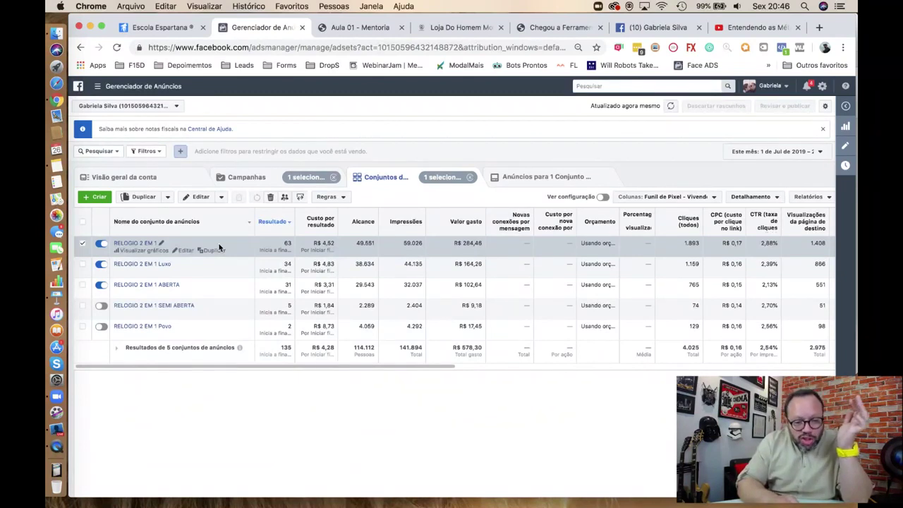
Rename the RELOGIO 2 EM 1 ad set as RELOGIO 2 EM 1 * 26/7 and publish the change
left_click(164, 240)
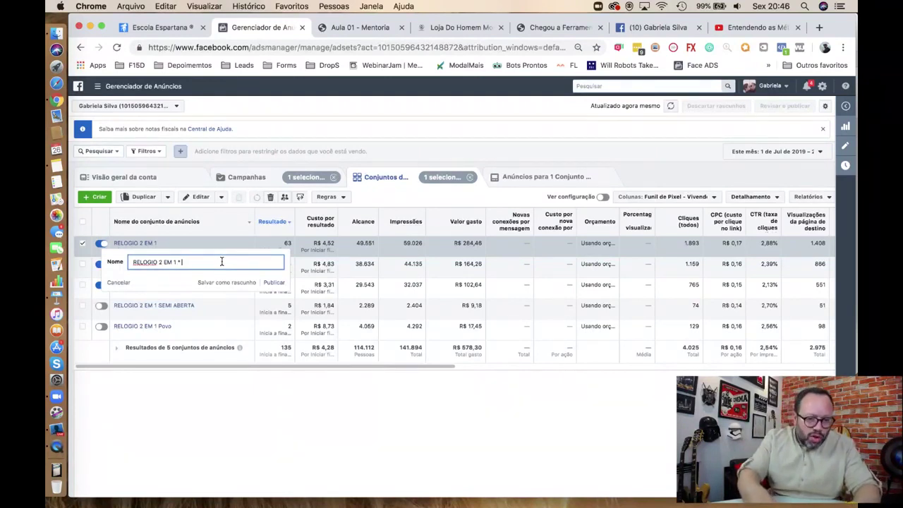
type("* 26/7")
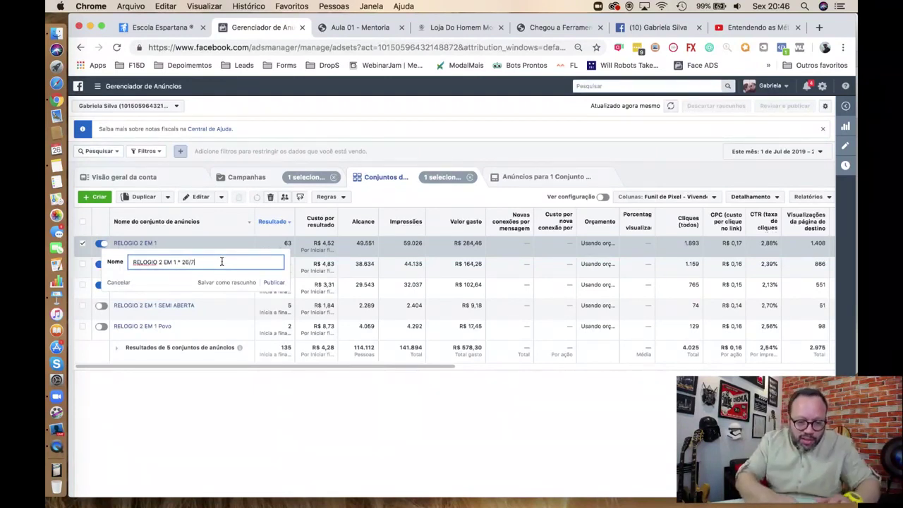
left_click(274, 282)
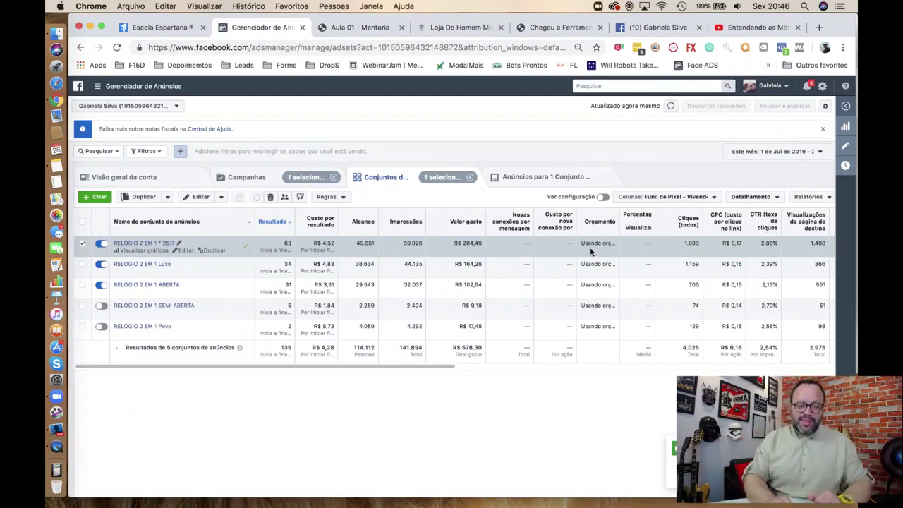
Compare purchases and return on investment across the RELOGIO 2 EM 1 * 26/7, Luxo and ABERTA ad sets
scroll(590, 247, "right", 10)
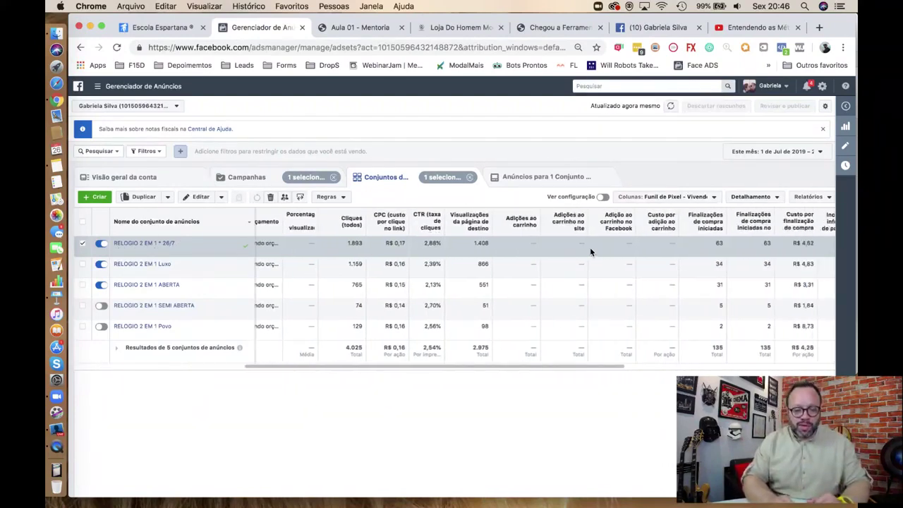
scroll(591, 250, "right", 10)
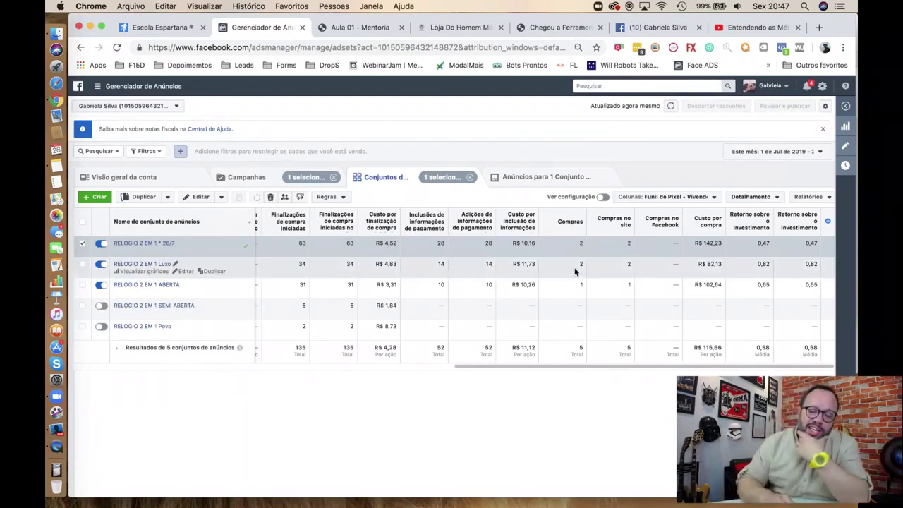
left_click(580, 268)
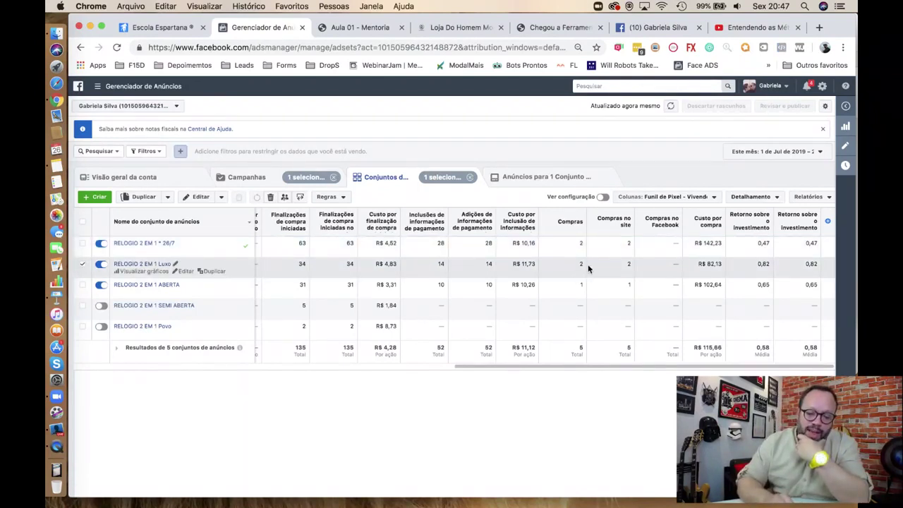
left_click(580, 290)
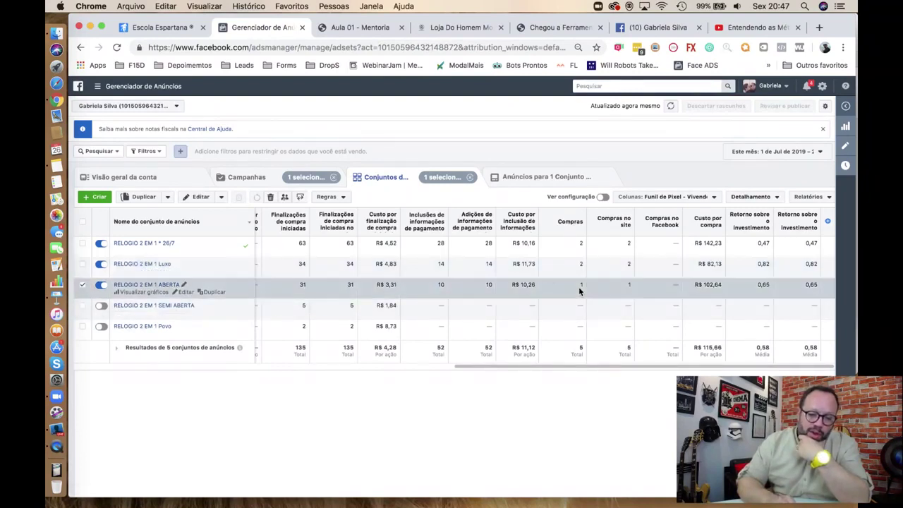
mouse_move(432, 221)
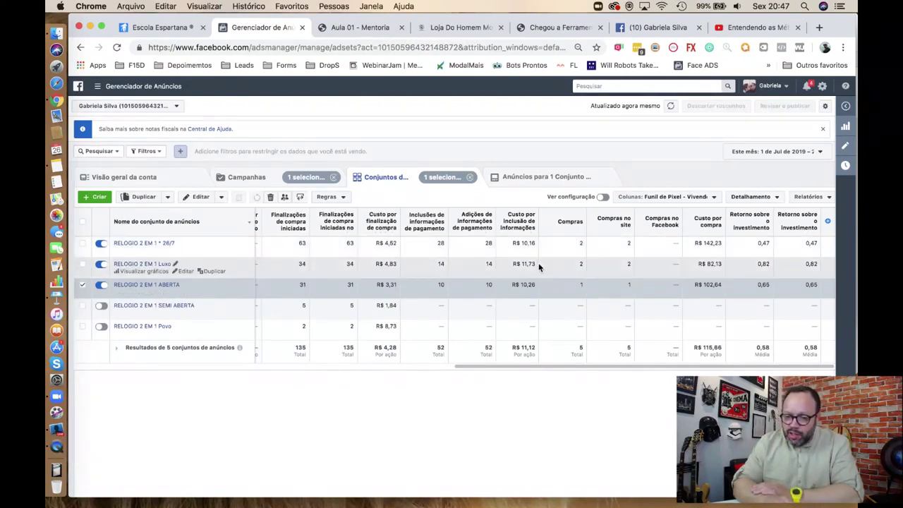
left_click(766, 245)
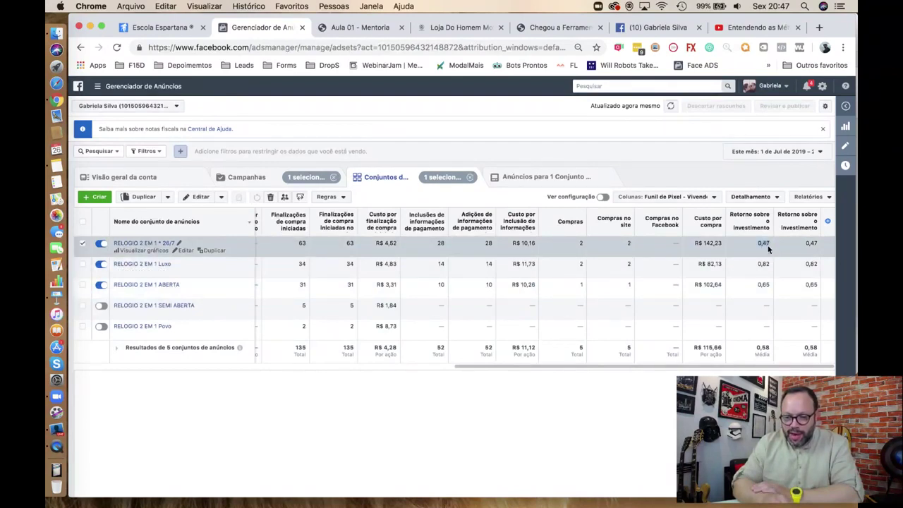
left_click(764, 265)
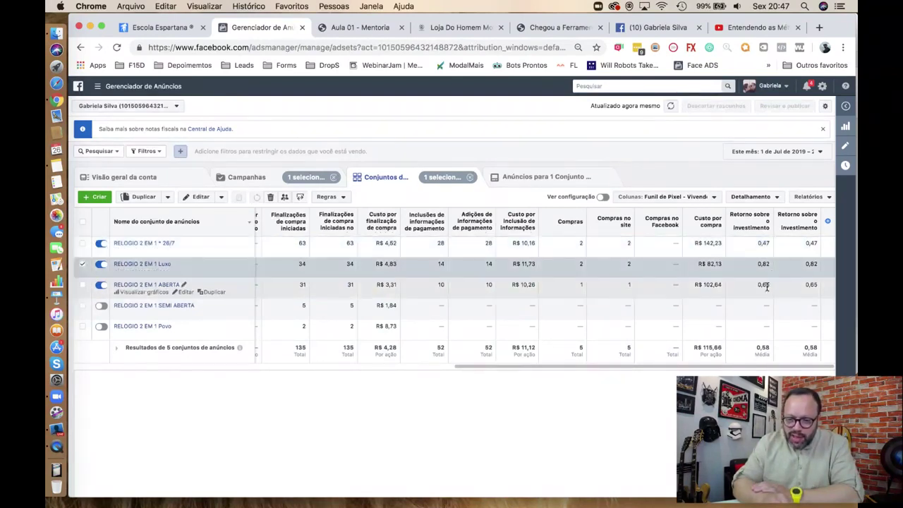
left_click(766, 286)
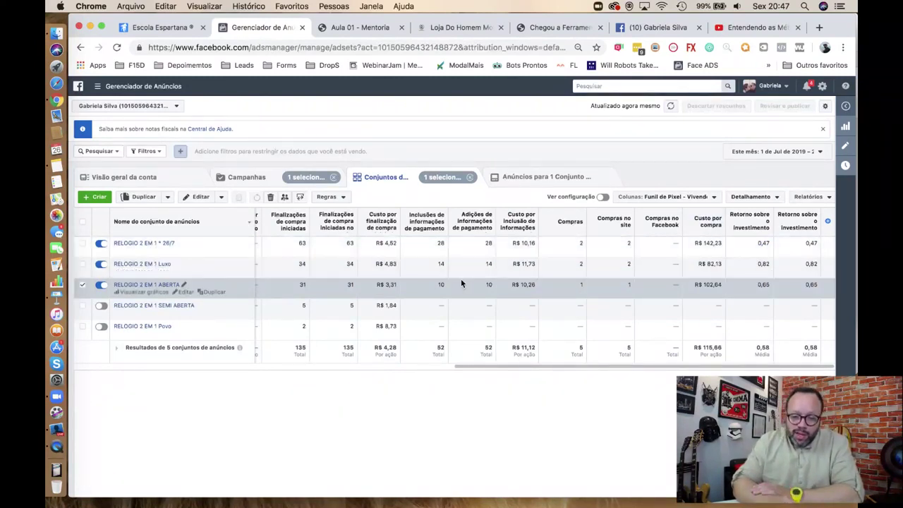
Compare the reach of RELOGIO 2 EM 1 * 26/7 with that of RELOGIO 2 EM 1 ABERTA, and check ABERTA's impressions
scroll(461, 283, "left", 5)
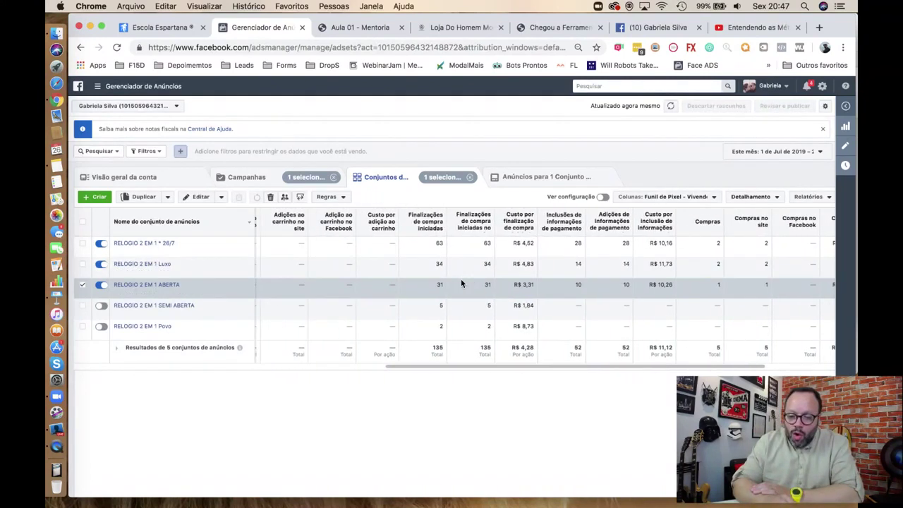
scroll(461, 283, "left", 3)
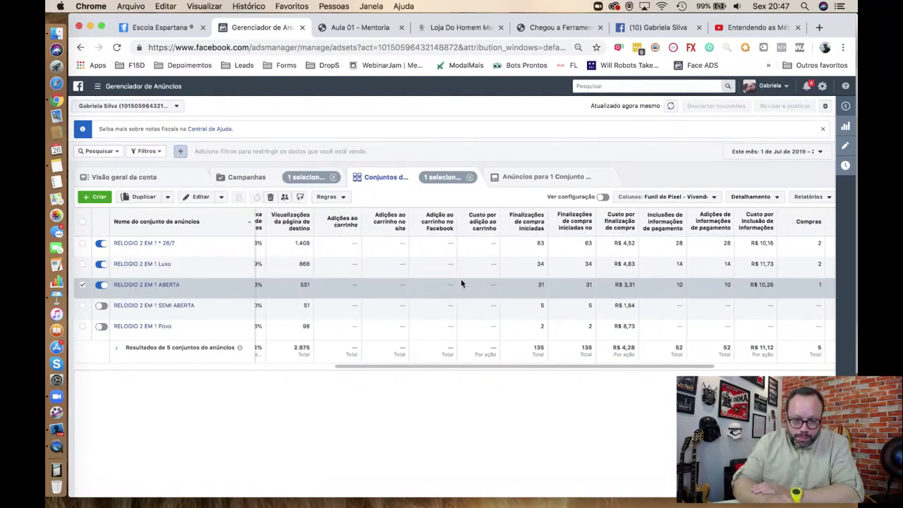
scroll(461, 283, "left", 4)
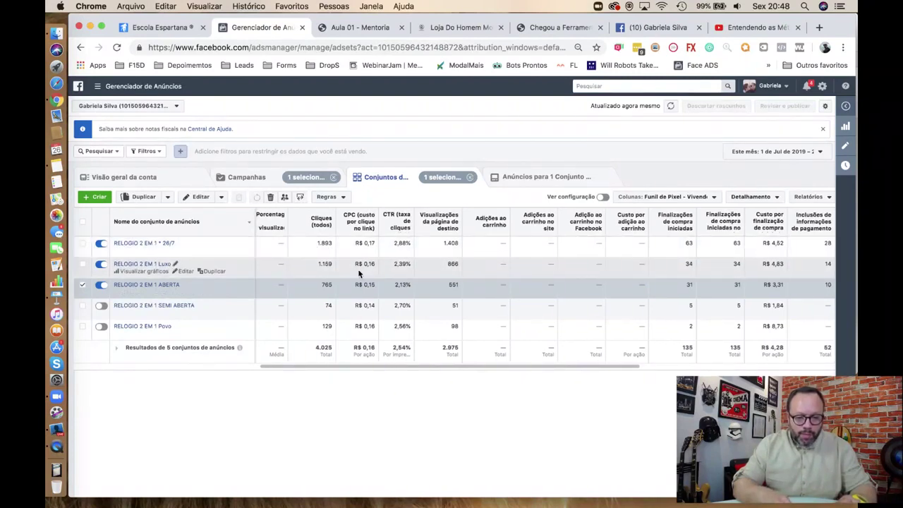
scroll(359, 274, "left", 10)
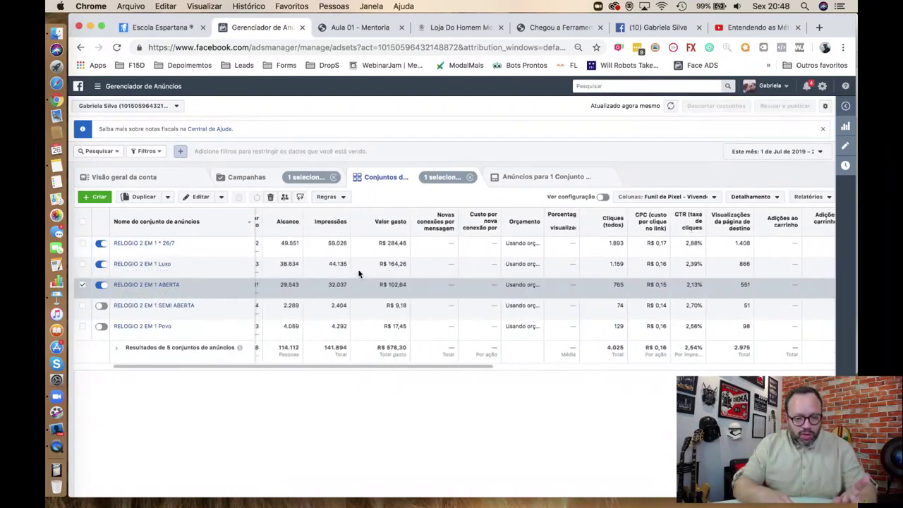
scroll(358, 274, "left", 3)
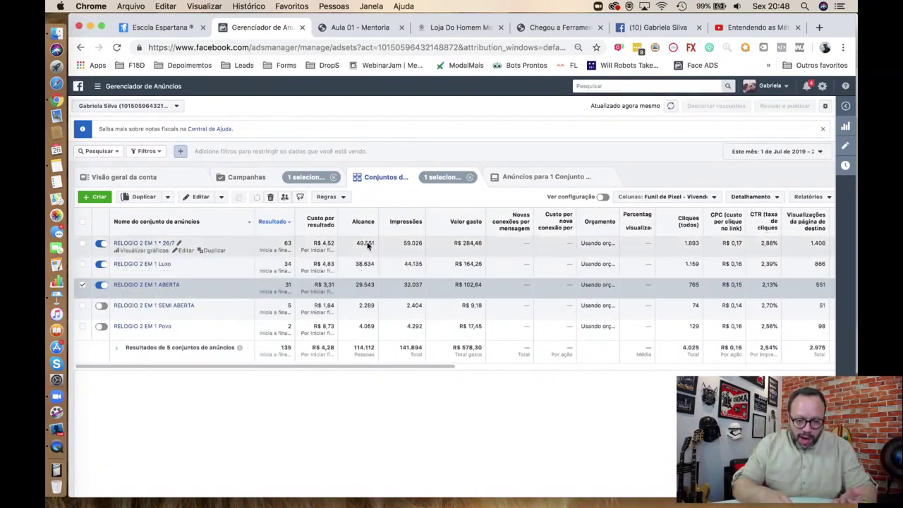
double_click(362, 244)
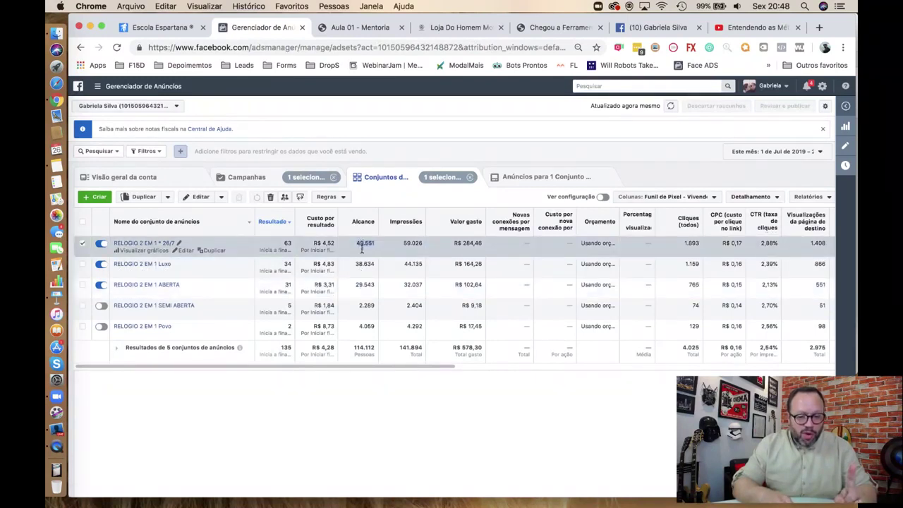
double_click(365, 285)
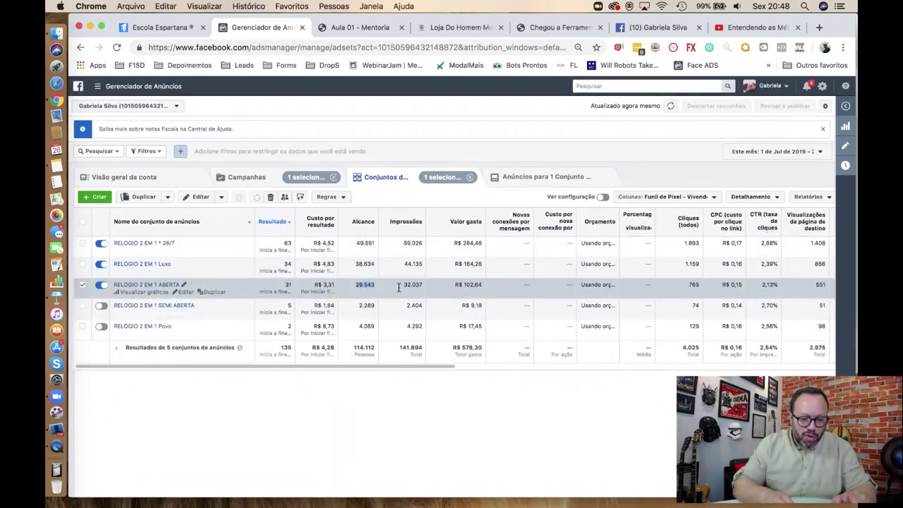
left_click(417, 285)
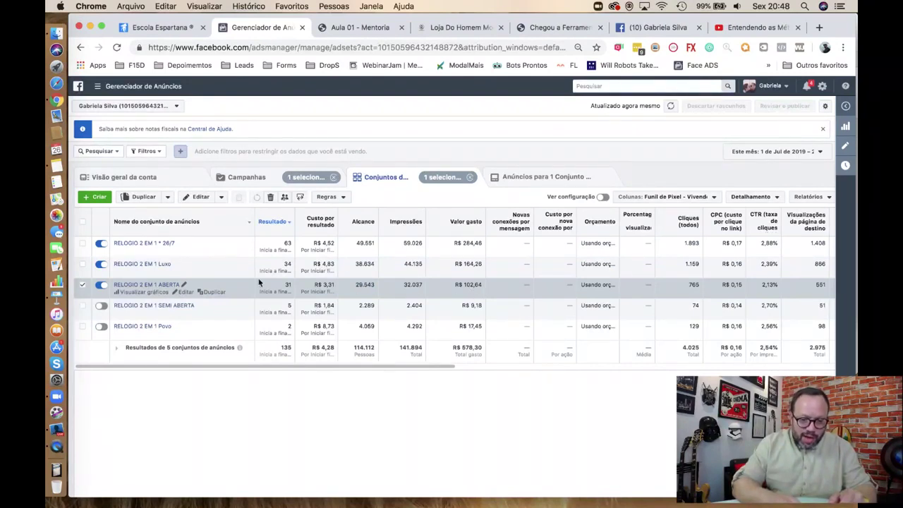
Review RELOGIO 2 EM 1 ABERTA's funnel from results to return on investment, and check the return of RELOGIO 2 EM 1 * 26/7
mouse_move(289, 286)
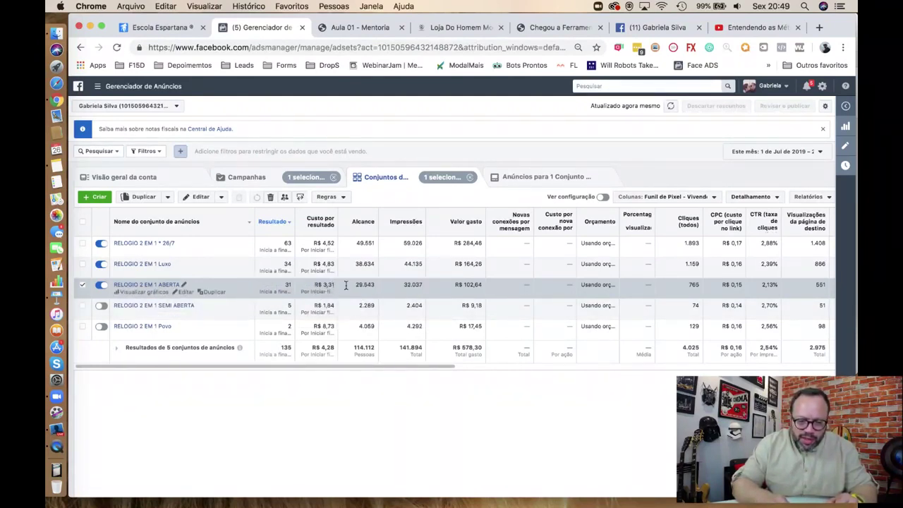
scroll(559, 291, "right", 5)
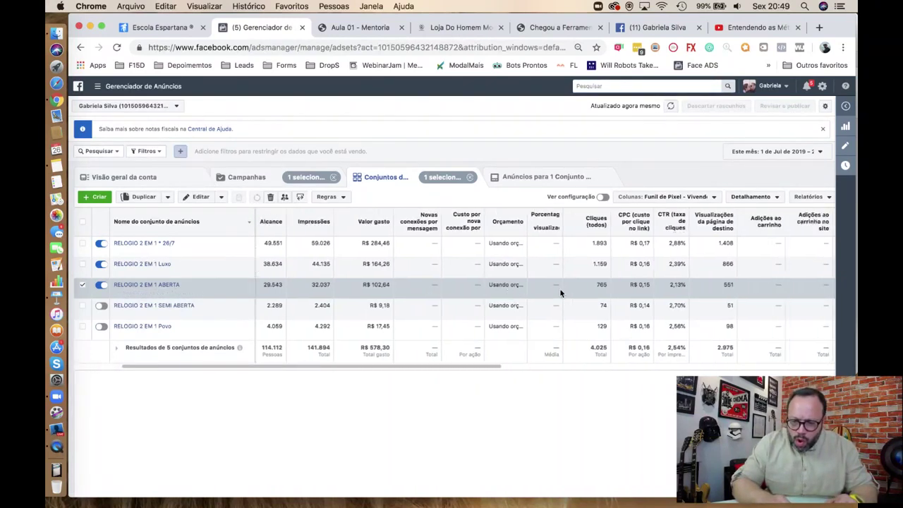
scroll(560, 292, "right", 4)
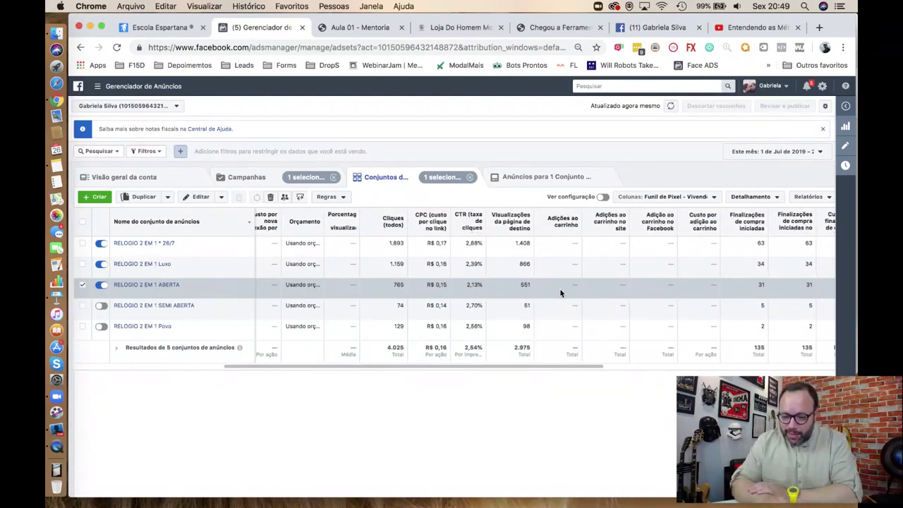
scroll(561, 292, "right", 6)
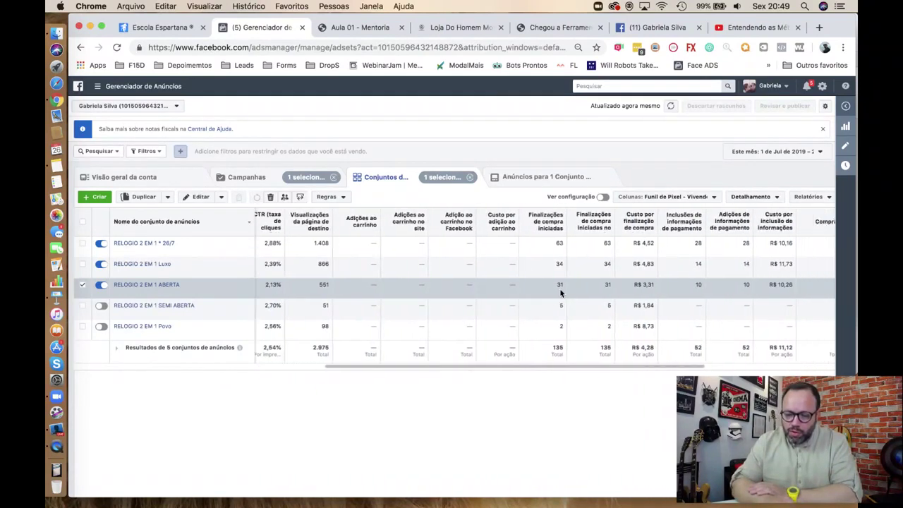
scroll(560, 292, "right", 6)
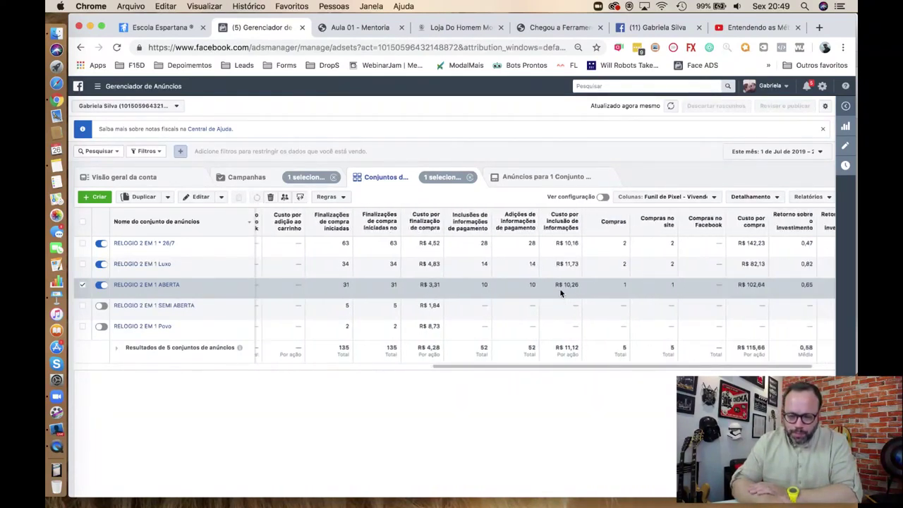
scroll(560, 292, "right", 2)
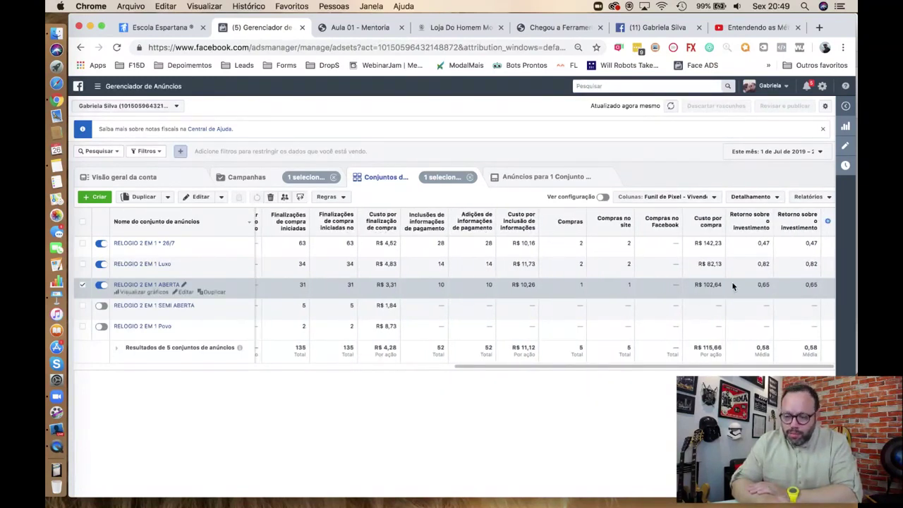
left_click(764, 242)
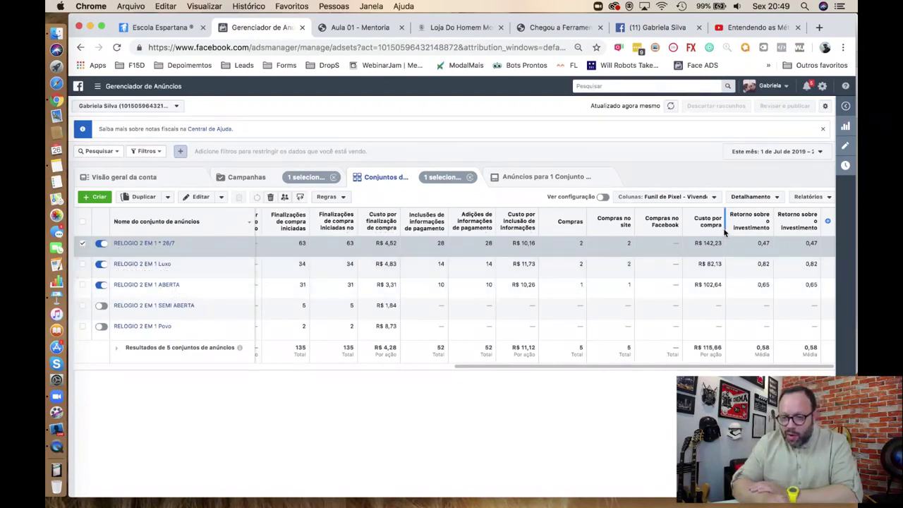
Set the reporting period to Vitalício and check the RELOGIO 2 EM 1 Luxo ad set's return on investment
left_click(776, 151)
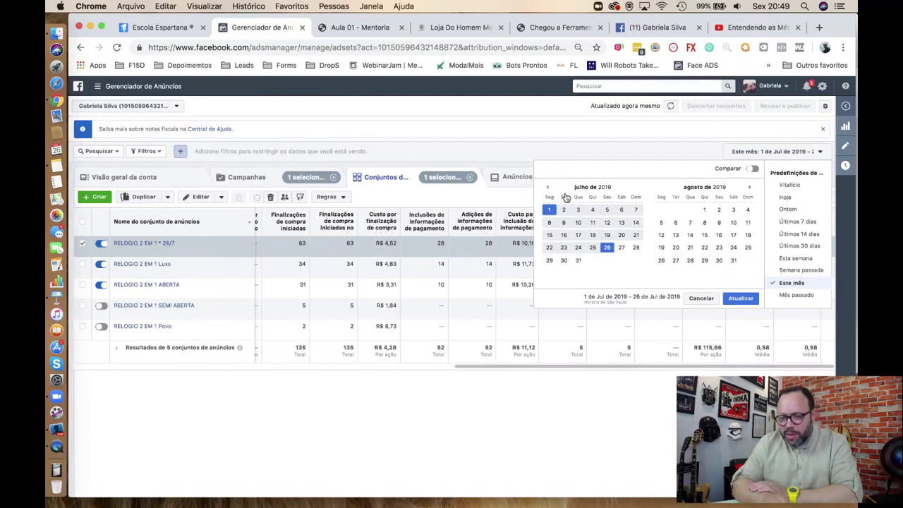
left_click(800, 186)
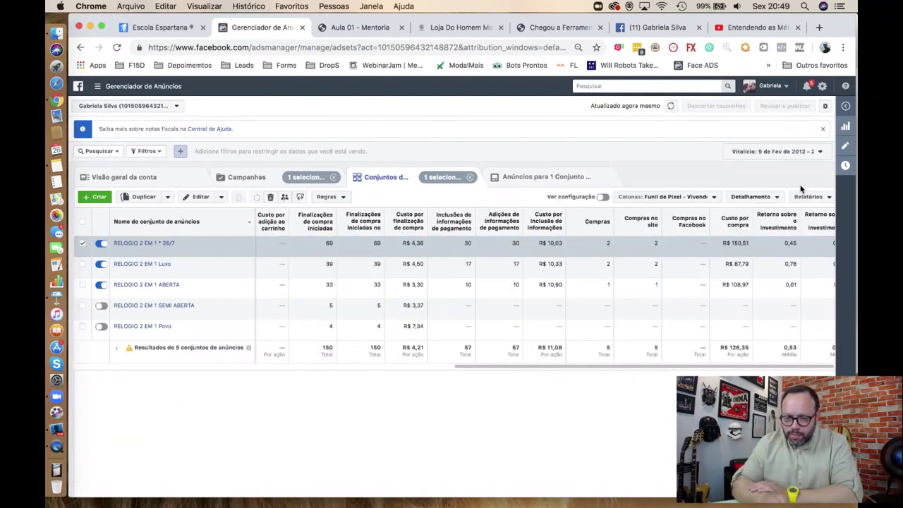
left_click(791, 263)
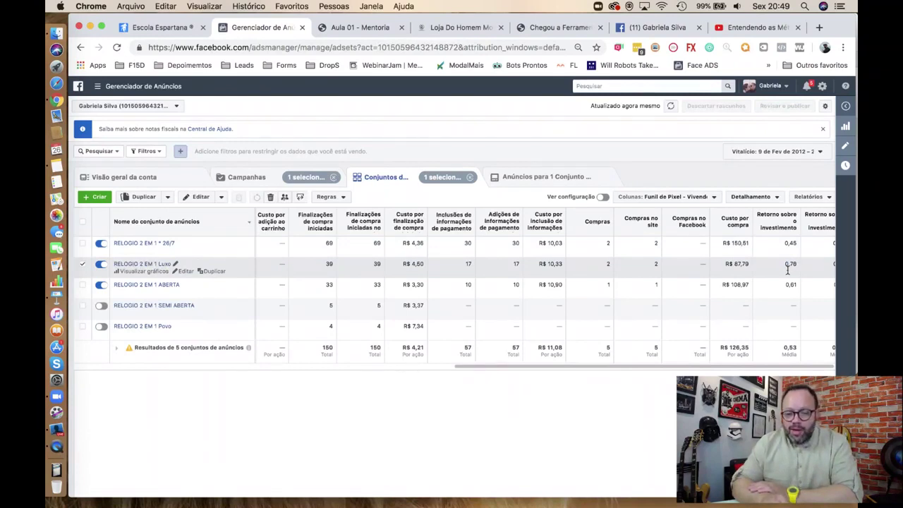
scroll(784, 270, "right", 2)
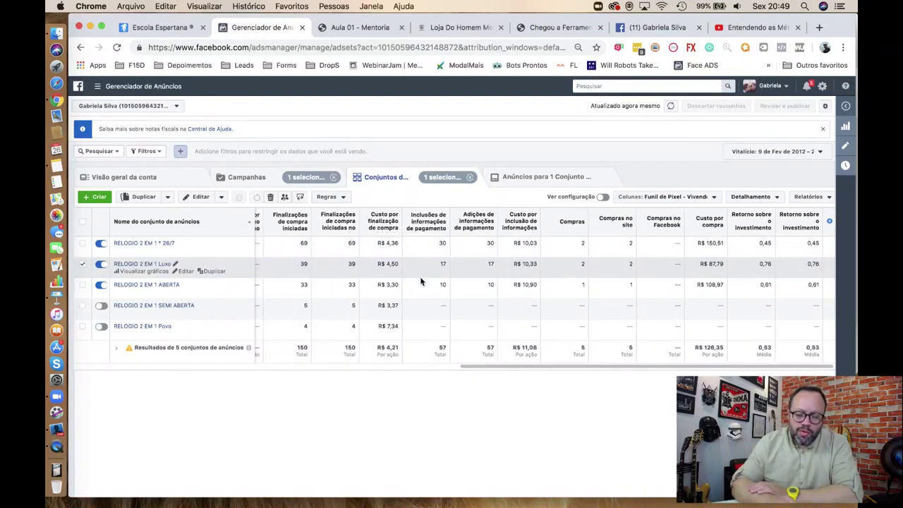
Go back through the ad sets' lifetime funnel metrics and examine the total amount spent across all five
scroll(420, 282, "left", 10)
scroll(421, 282, "left", 5)
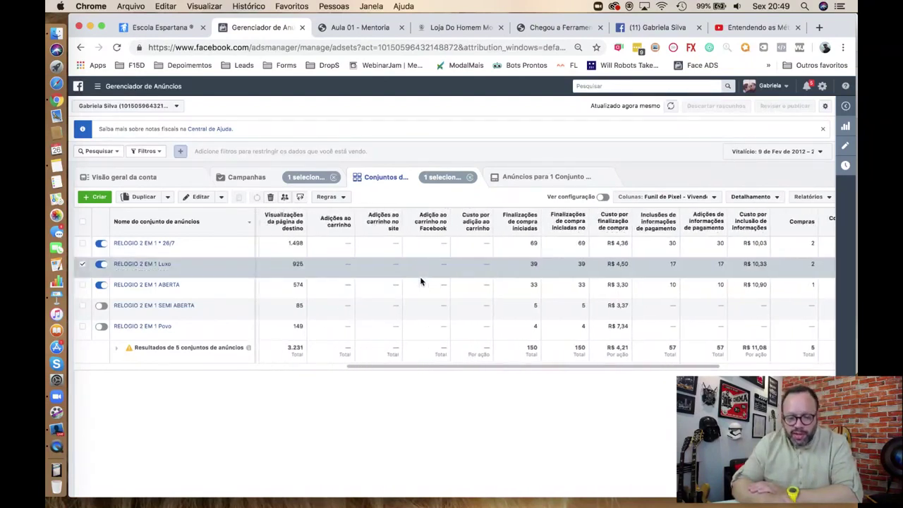
scroll(421, 282, "left", 18)
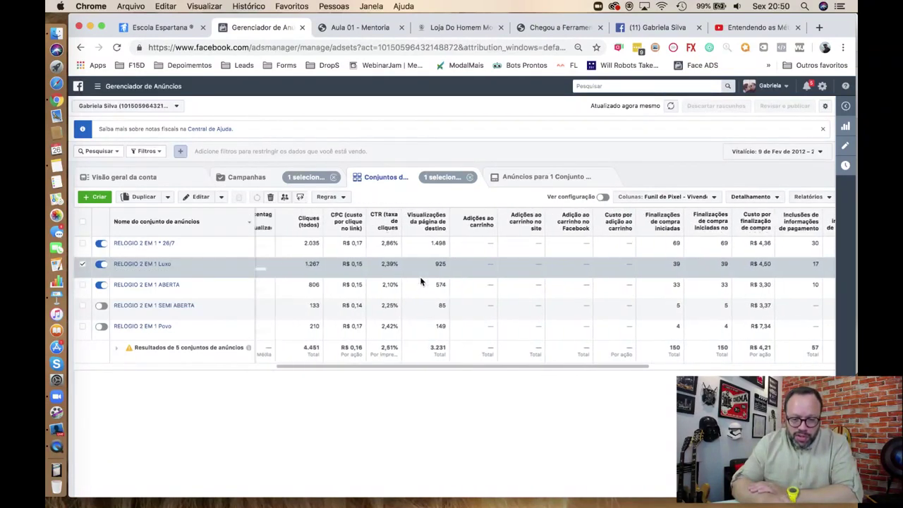
scroll(421, 282, "left", 3)
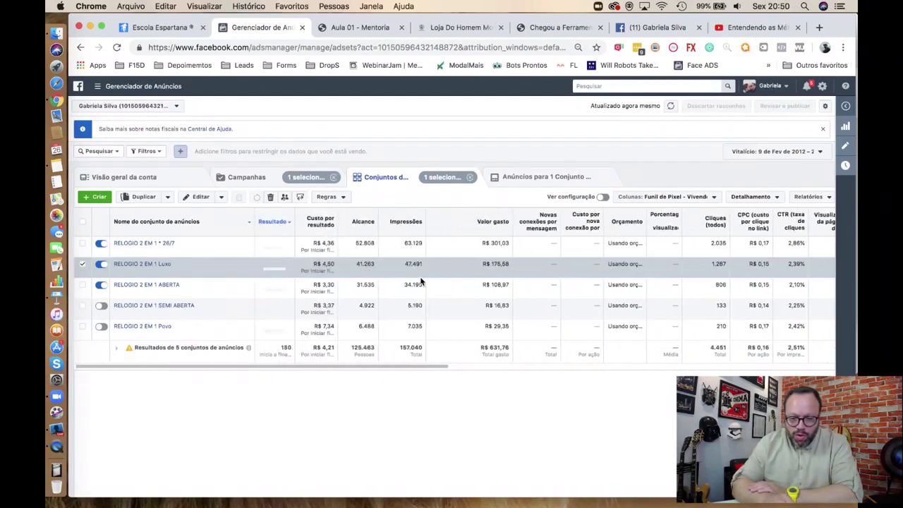
scroll(419, 282, "right", 2)
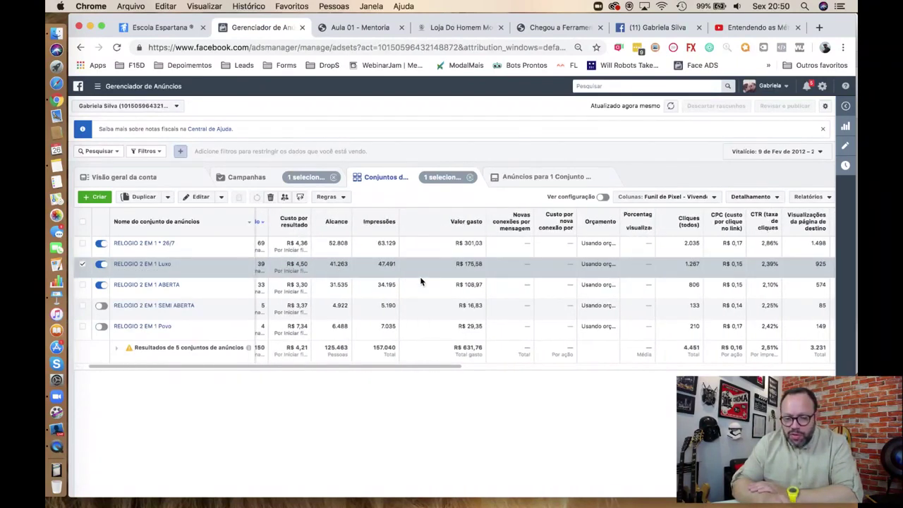
double_click(473, 348)
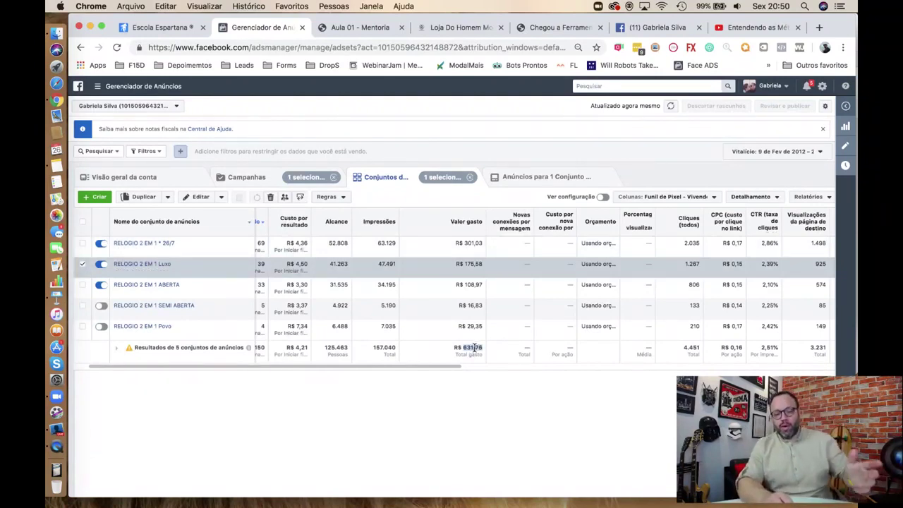
Begin a Spotlight calculation with three opening parentheses, and look up the ROI formula in the Aula 01 - Mentoria PDF
key("super+space")
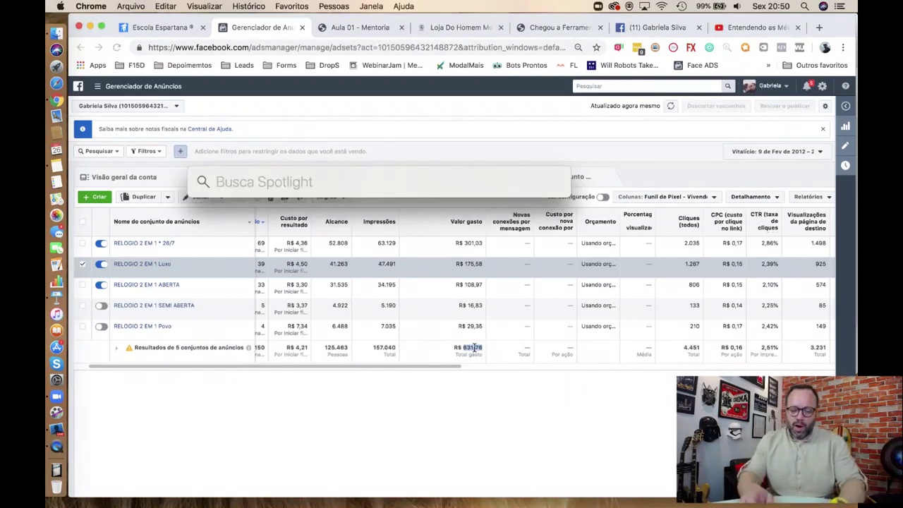
type("(((")
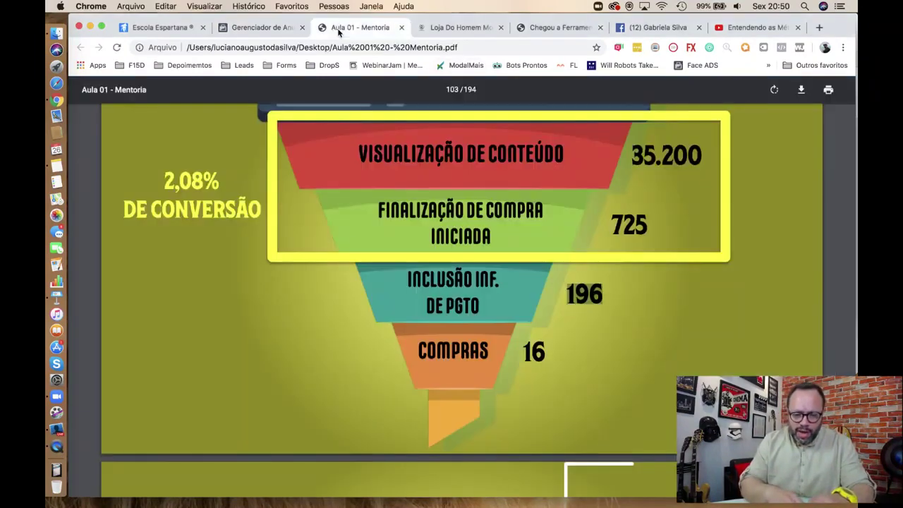
left_click(353, 27)
scroll(405, 358, "down", 1)
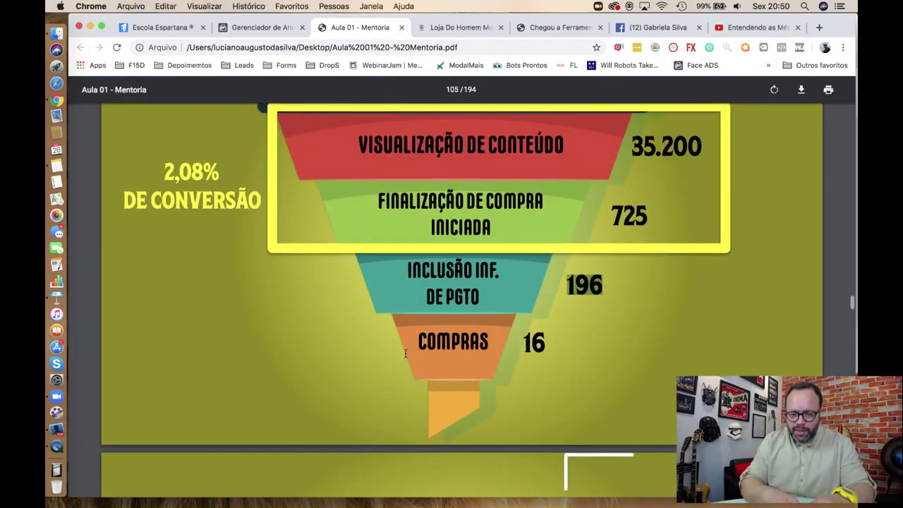
scroll(405, 357, "down", 10)
scroll(406, 353, "down", 15)
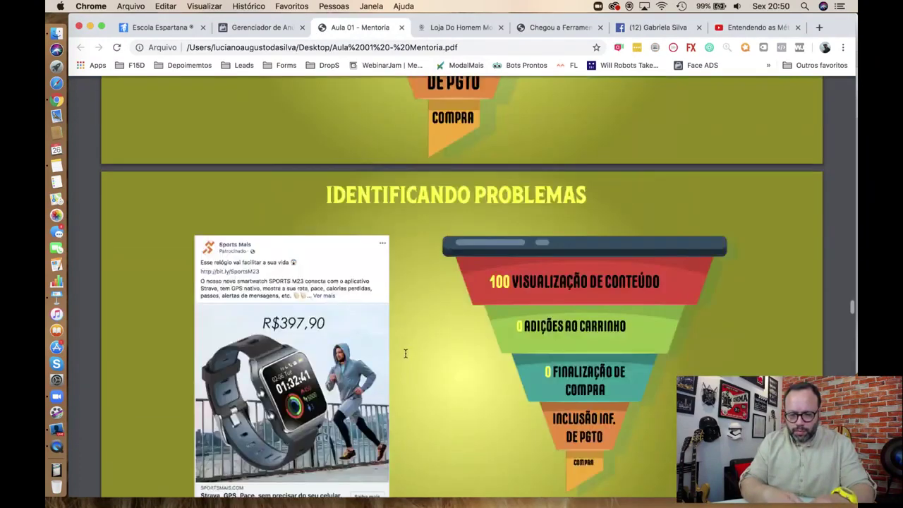
scroll(406, 353, "down", 15)
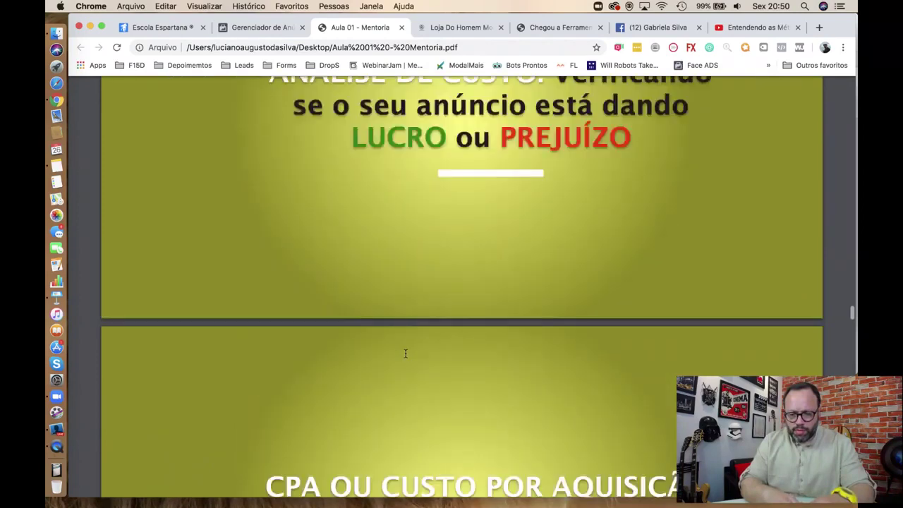
scroll(406, 354, "down", 8)
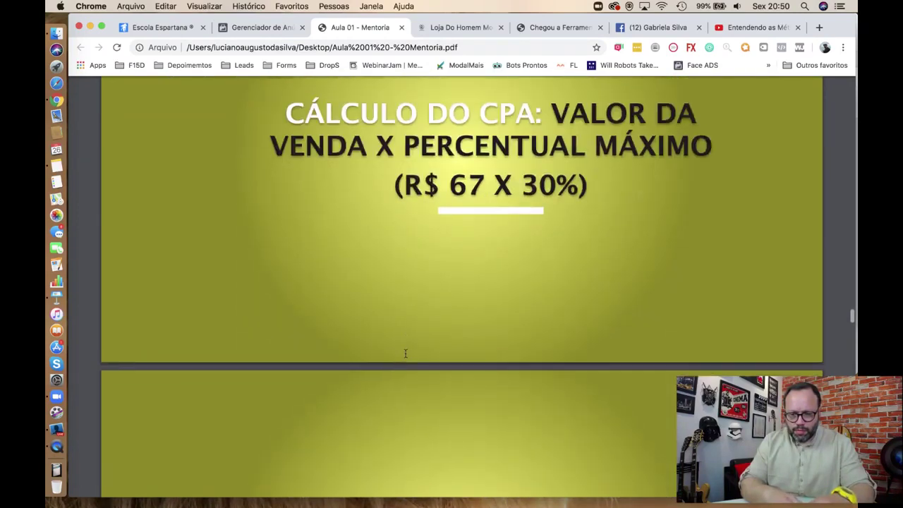
scroll(406, 353, "up", 6)
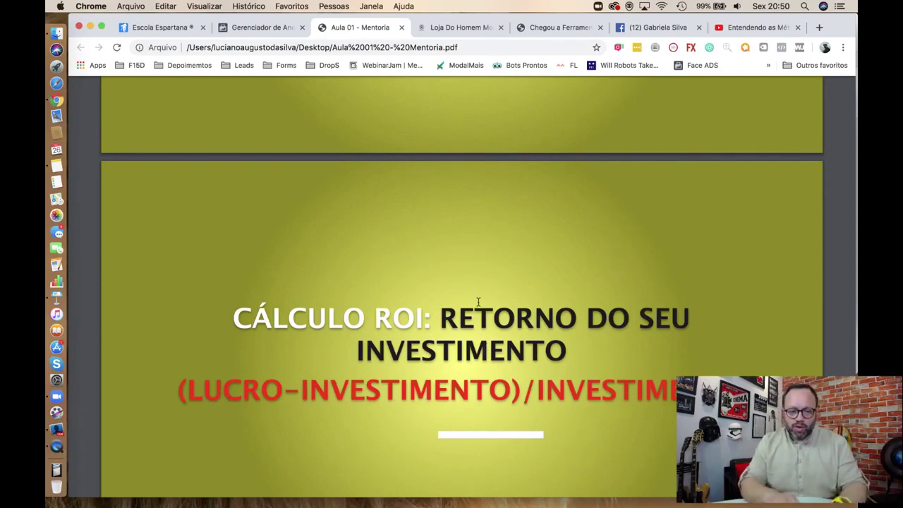
Return to Gerenciador de Anúncios and enter the revenue part of the ROI formula in Spotlight as (((20*67)-
left_click(266, 30)
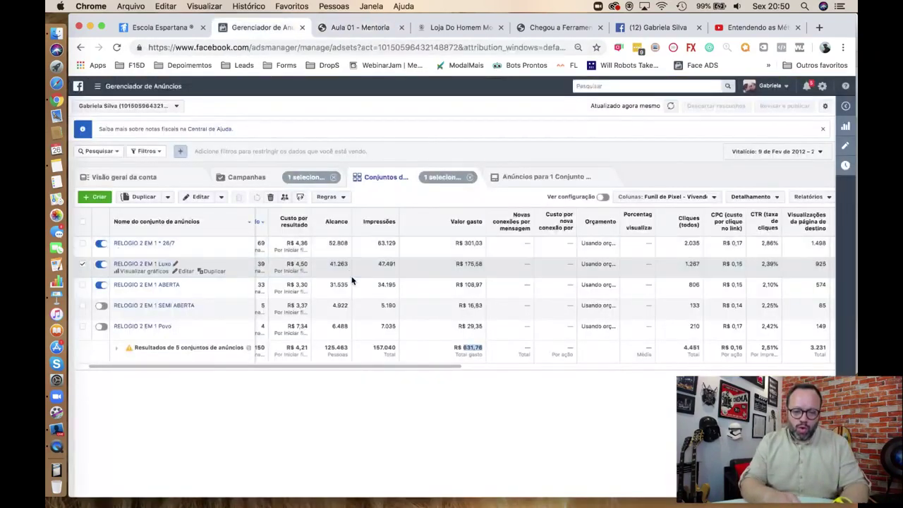
key("super+space")
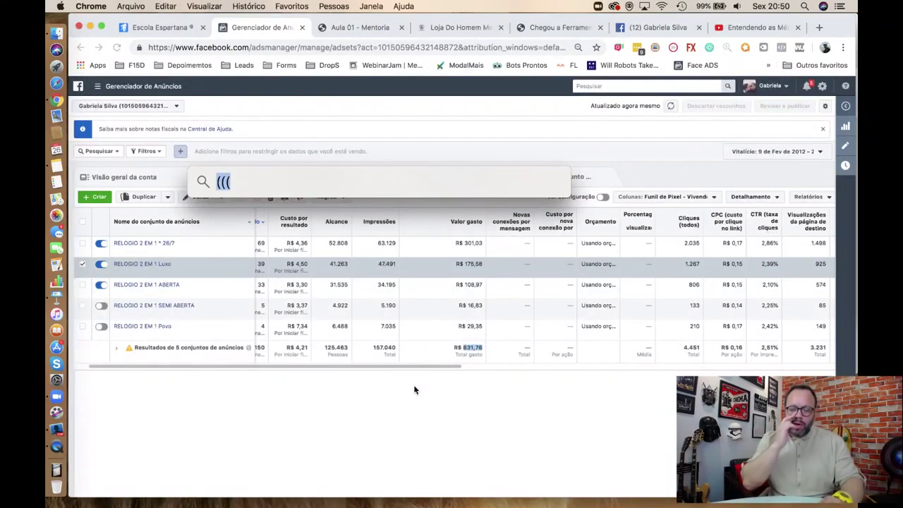
key("Right")
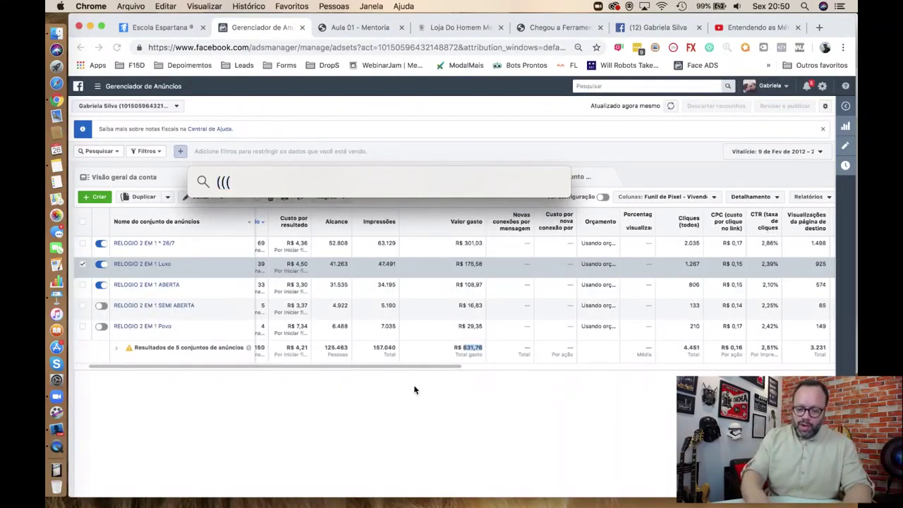
type("2")
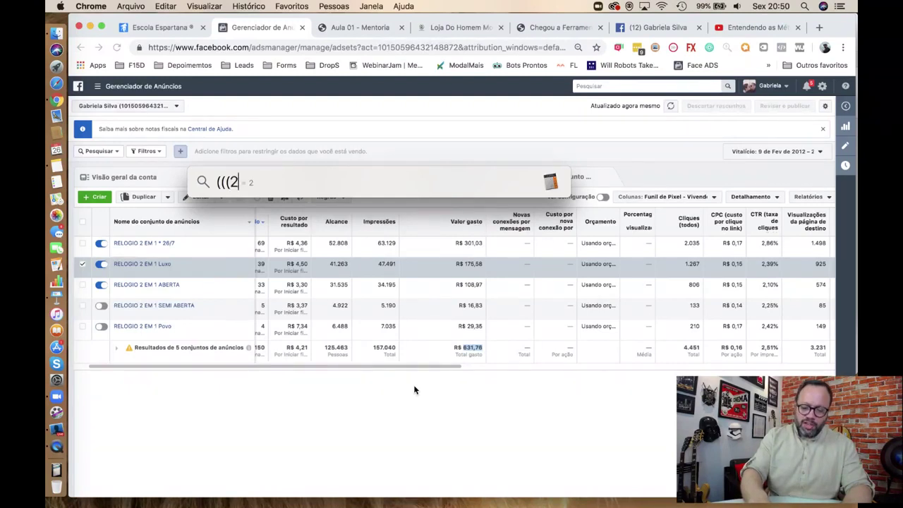
type("0*")
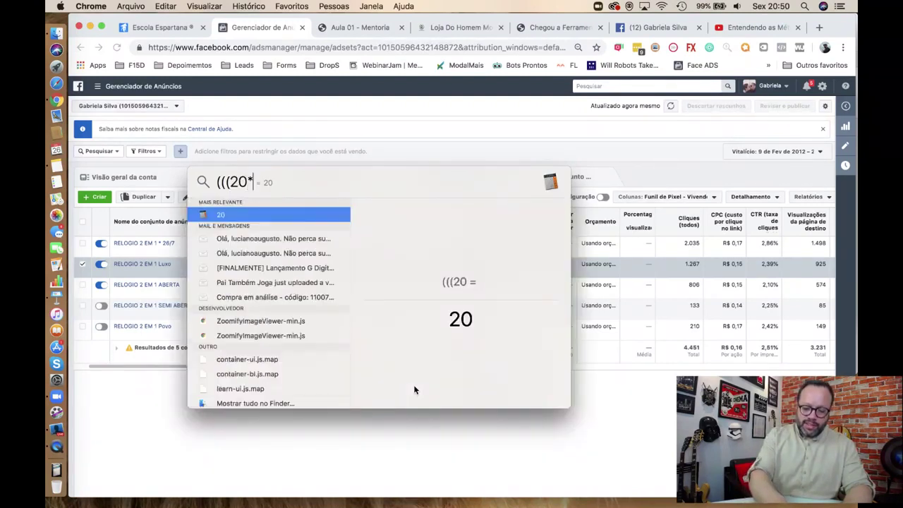
type("67")
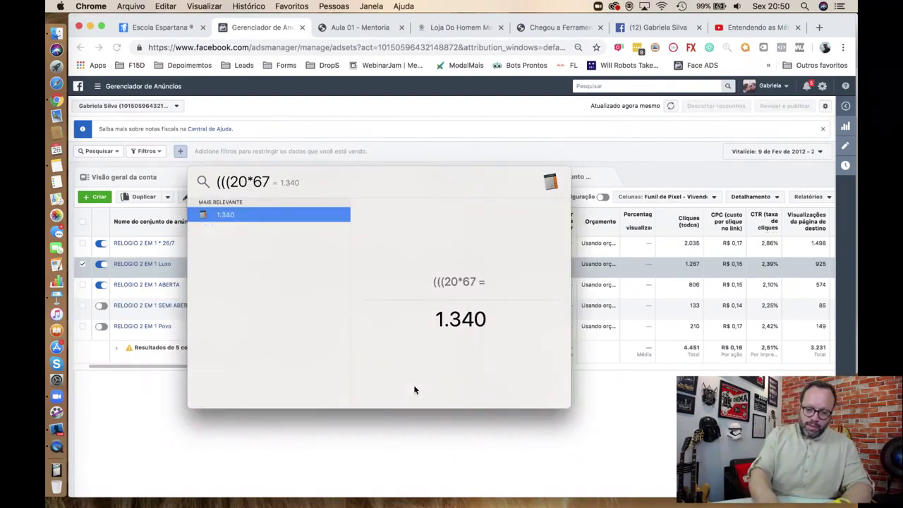
type(")")
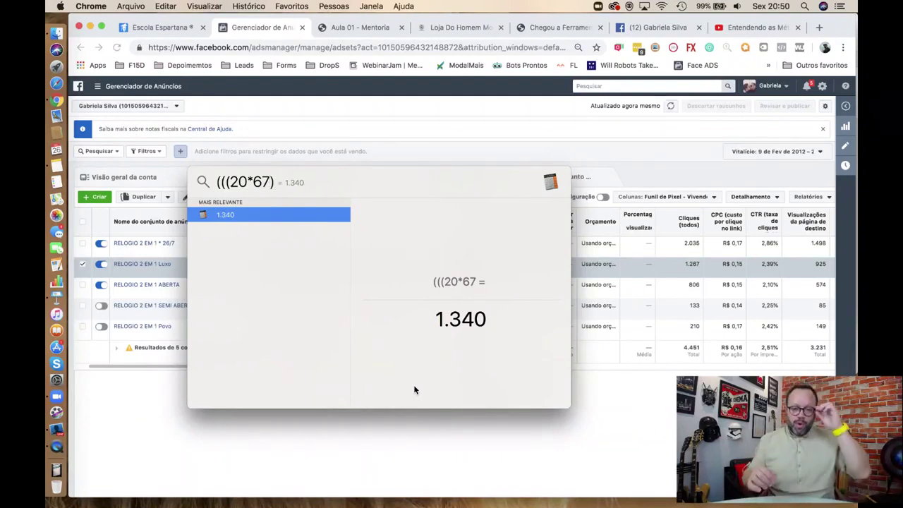
type("-")
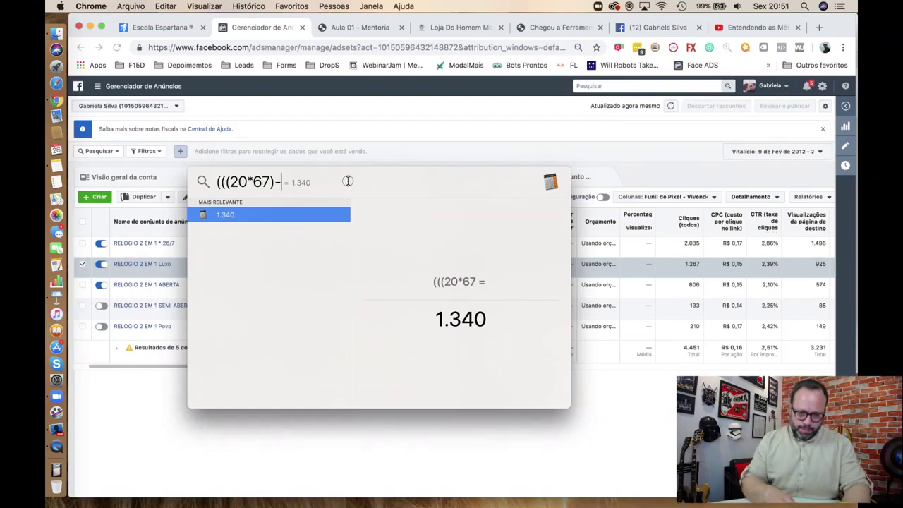
Complete the Spotlight ROI calculation as (((20*67)-631)/631) and highlight the leading digits of its result
left_click_drag(347, 181, 528, 177)
type("64")
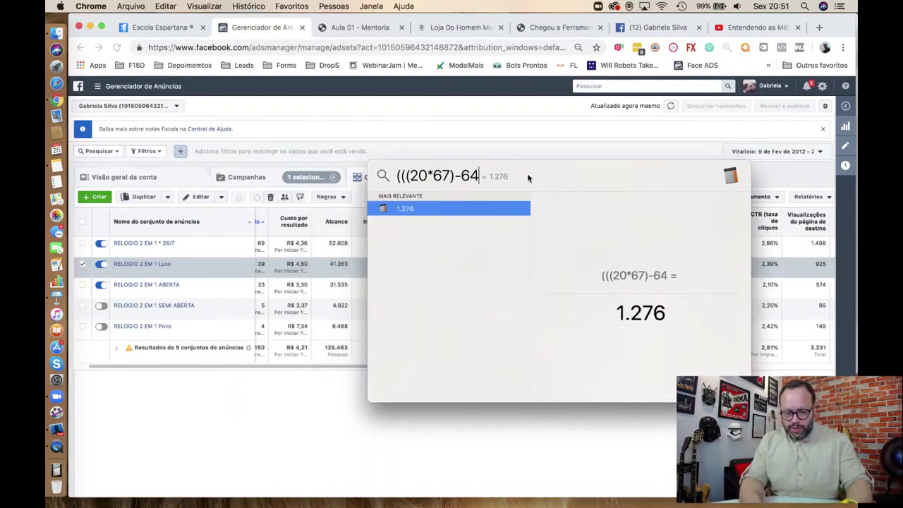
key("BackSpace")
type("31)")
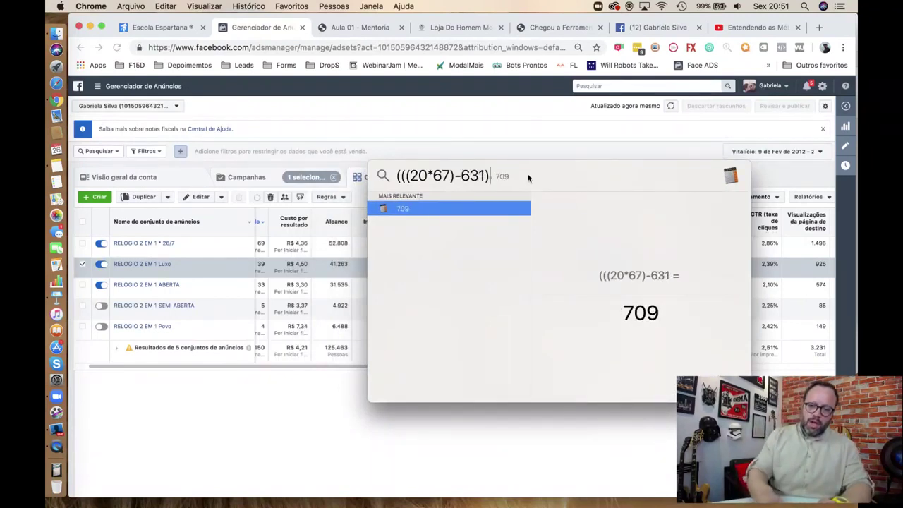
type("/")
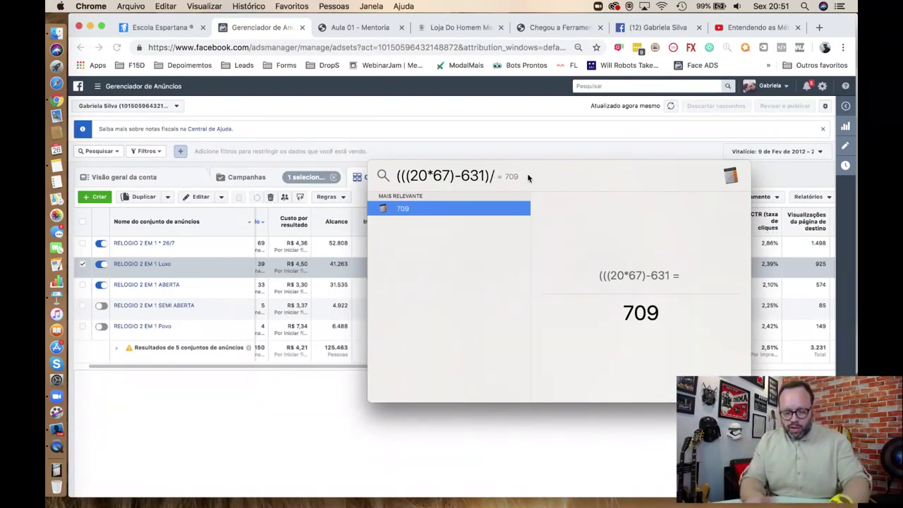
type("631)")
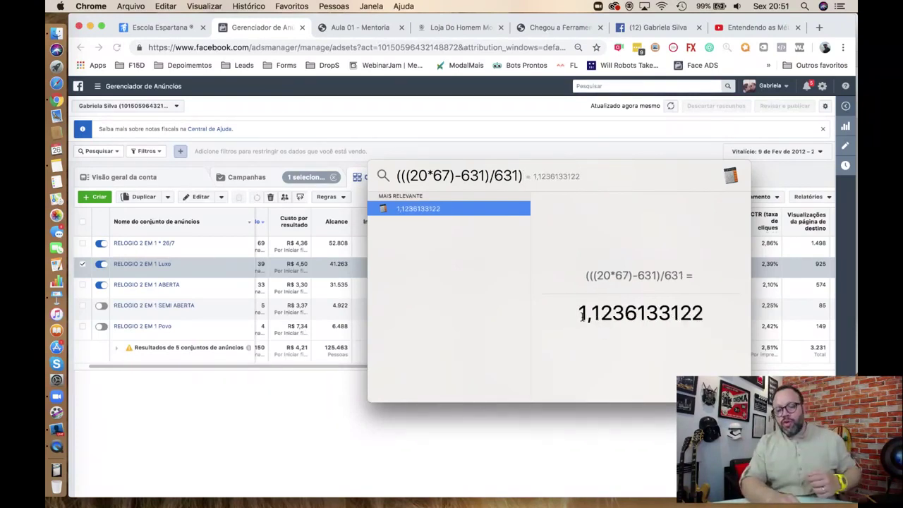
left_click_drag(580, 312, 625, 313)
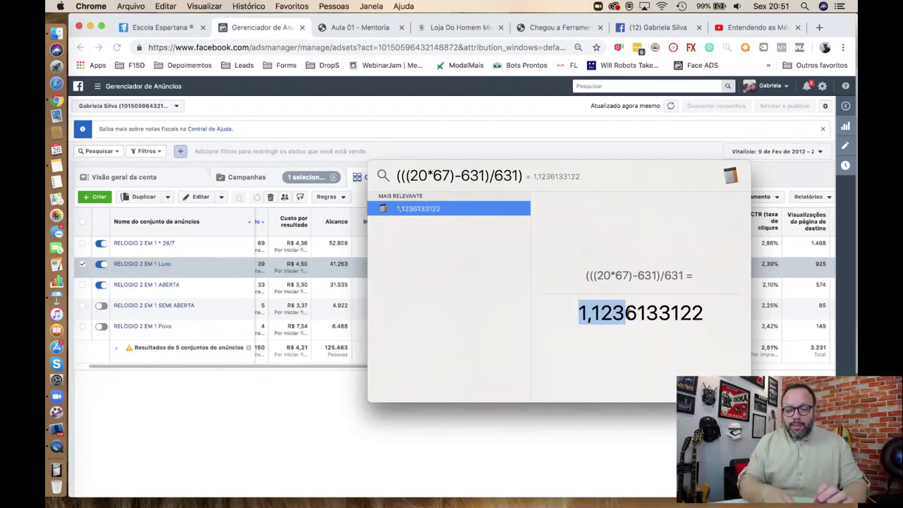
Dismiss the Spotlight calculation and go back from the ad sets to the Campanhas list
left_click_drag(616, 175, 455, 176)
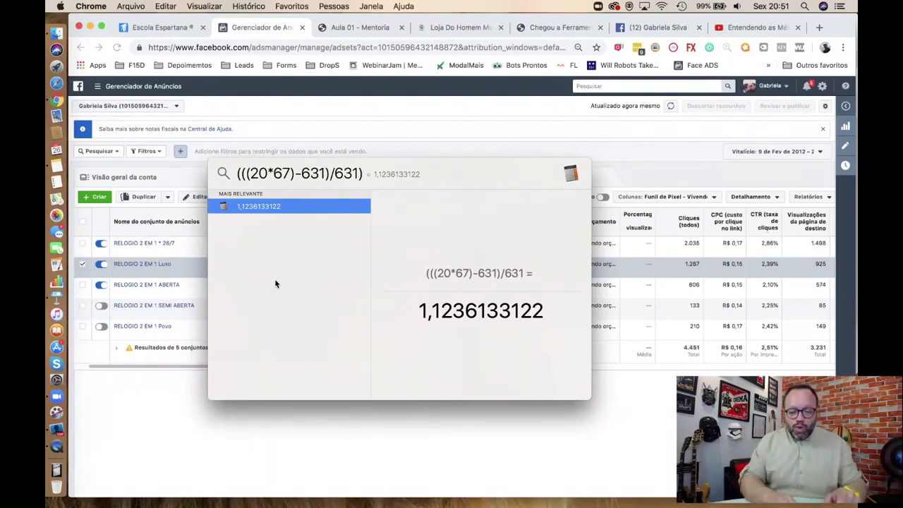
left_click(127, 393)
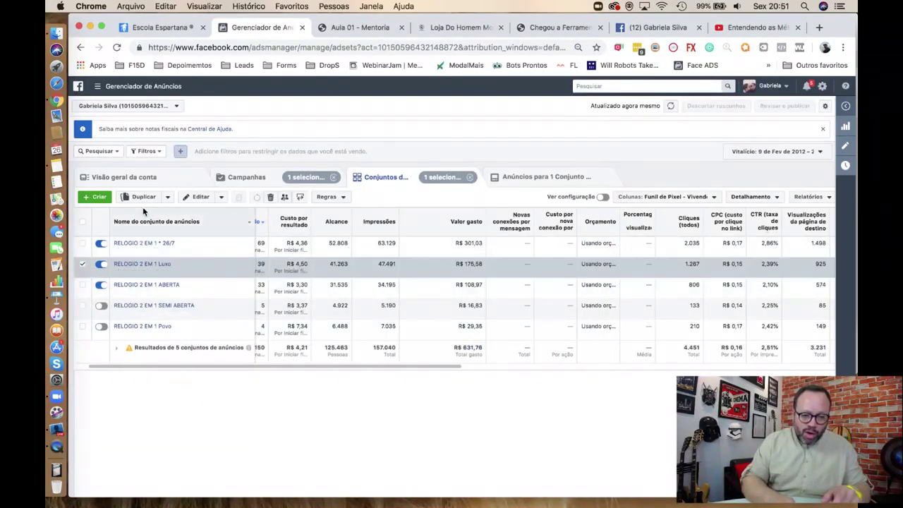
left_click(254, 181)
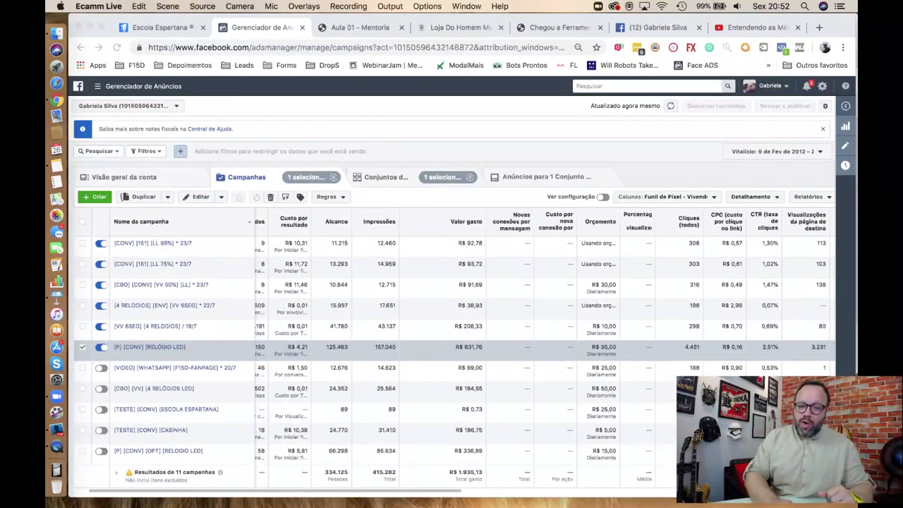
Show the DropTools site with its subscription plans and trial form, and point out the droptools.com.br address
left_click(551, 28)
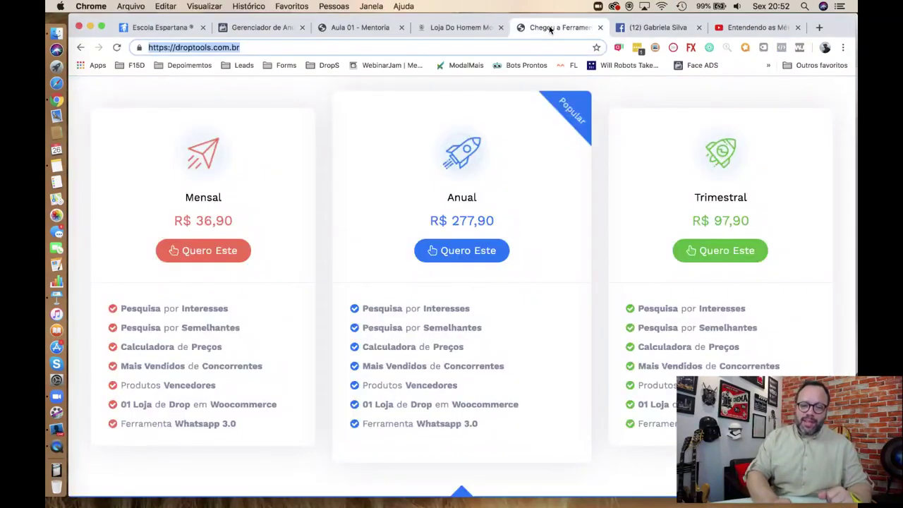
scroll(499, 195, "down", 10)
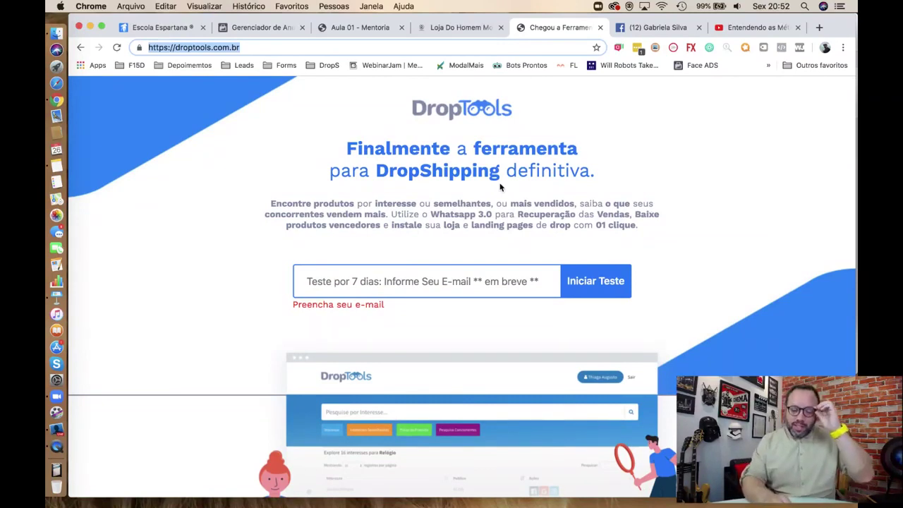
left_click(337, 285)
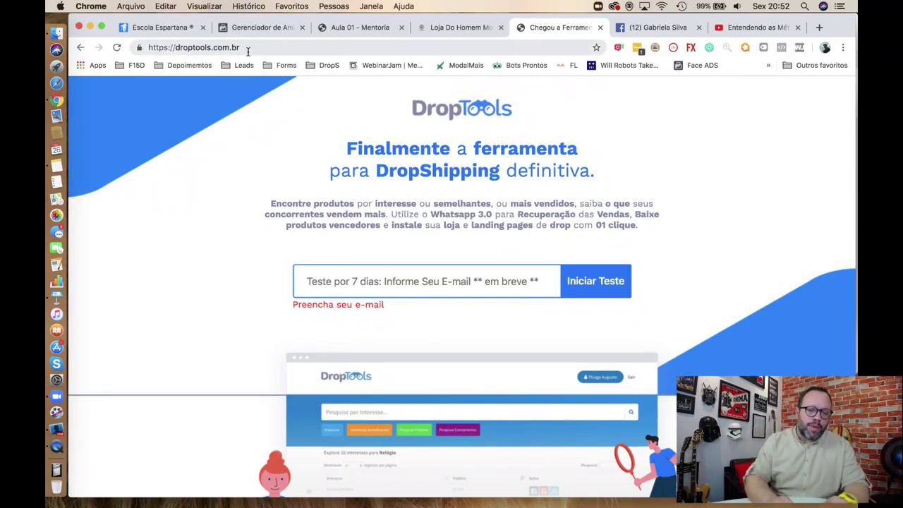
double_click(224, 47)
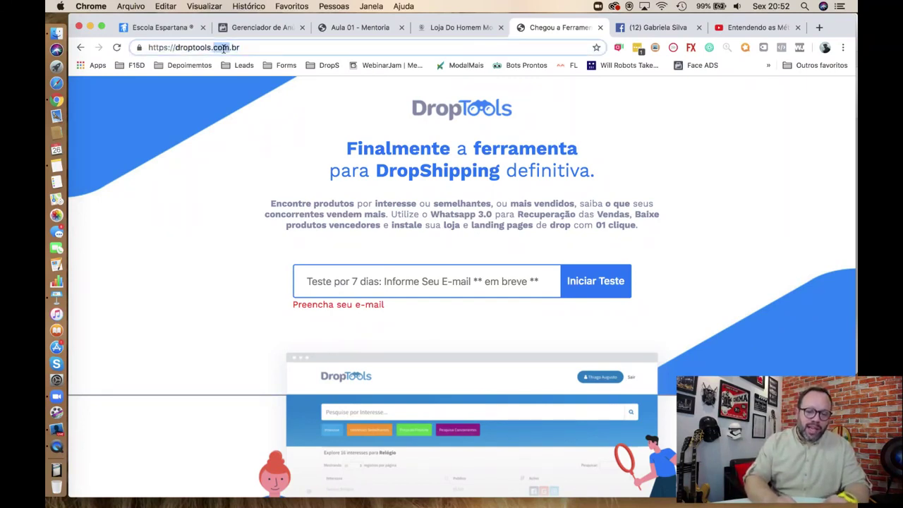
left_click(419, 219)
Examine the DropTools page from the search tool preview through the benefits to the Pesquise por Interesses section
scroll(417, 222, "down", 3)
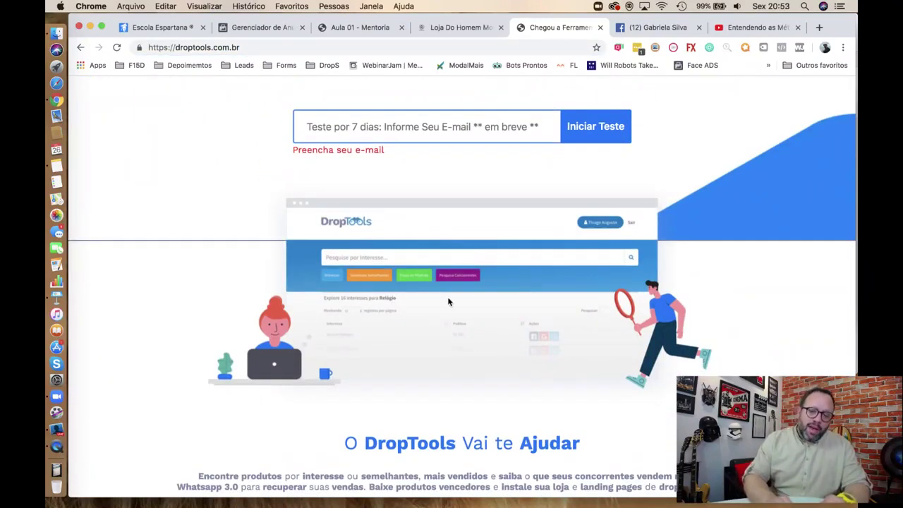
scroll(410, 288, "down", 1)
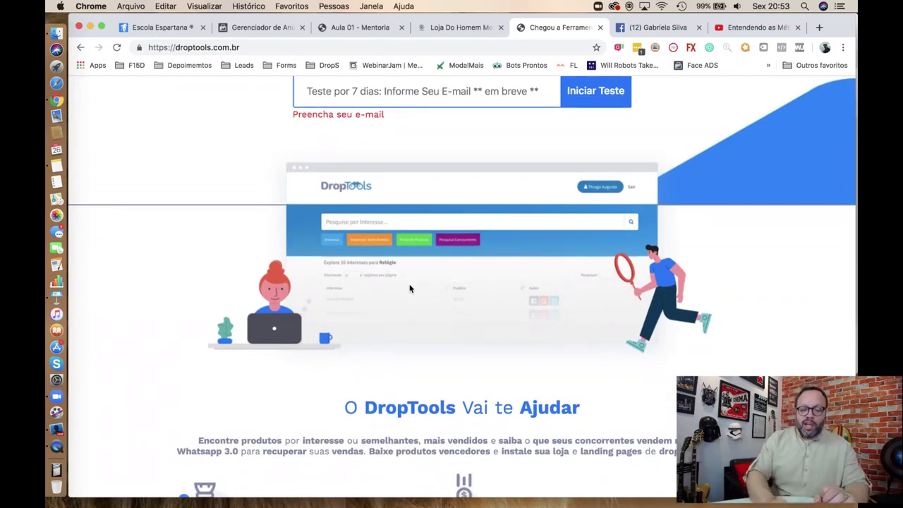
scroll(409, 287, "down", 6)
scroll(409, 288, "up", 1)
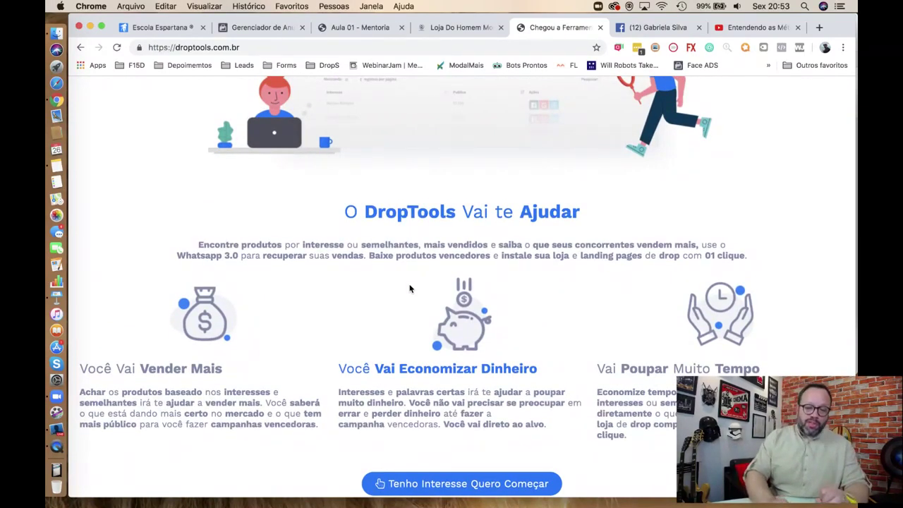
scroll(409, 288, "up", 4)
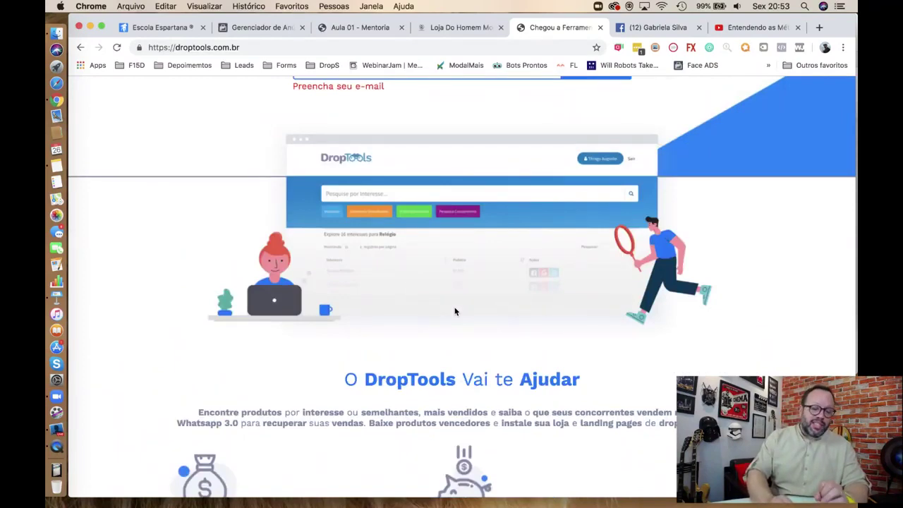
scroll(455, 311, "down", 10)
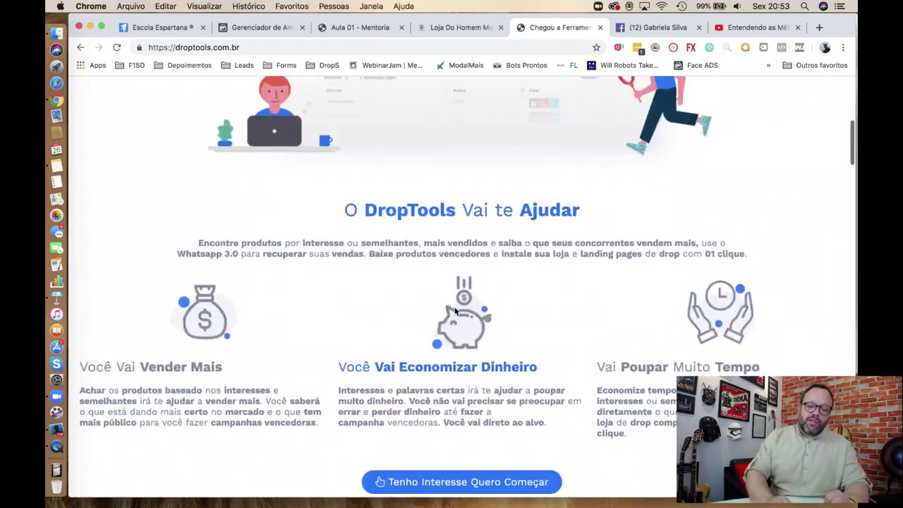
scroll(455, 312, "up", 1)
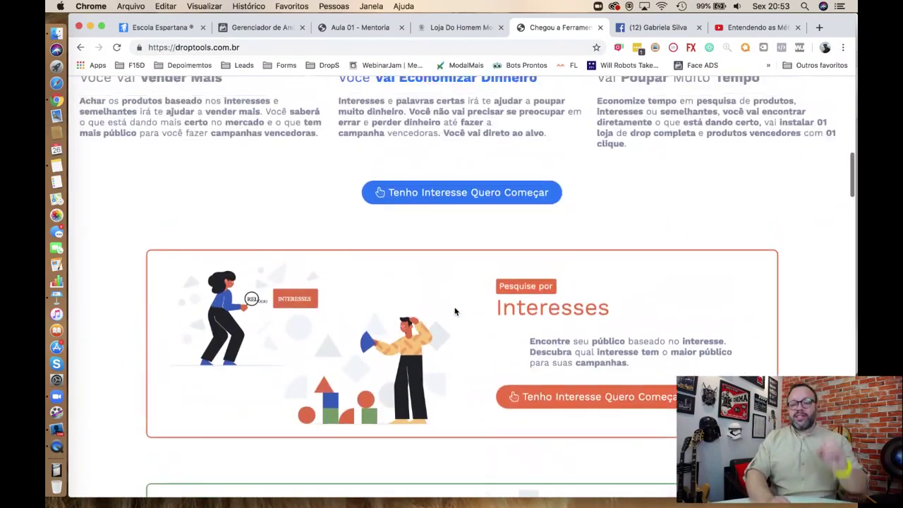
scroll(455, 312, "down", 2)
scroll(454, 308, "up", 1)
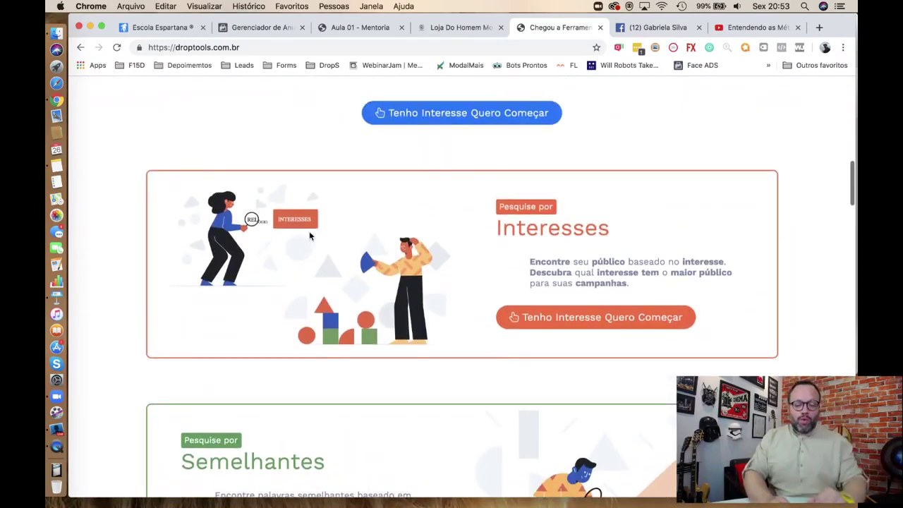